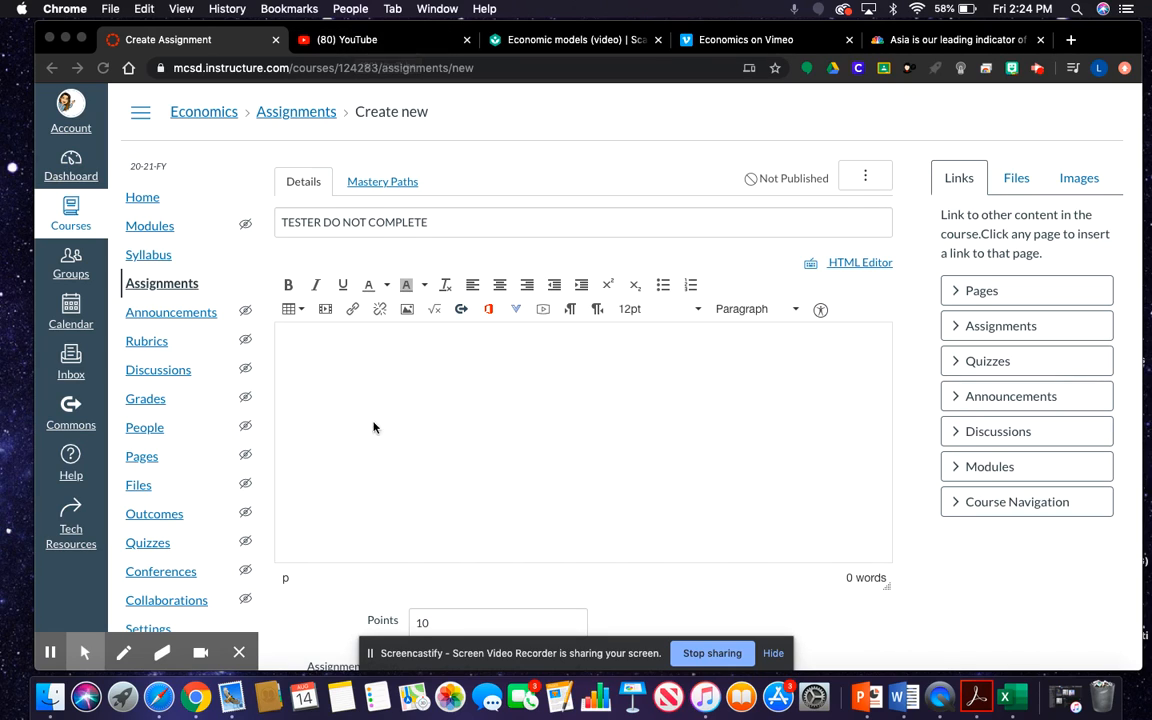
Switch from the Canvas assignment to YouTube and search for "economics explained".
left_click(361, 370)
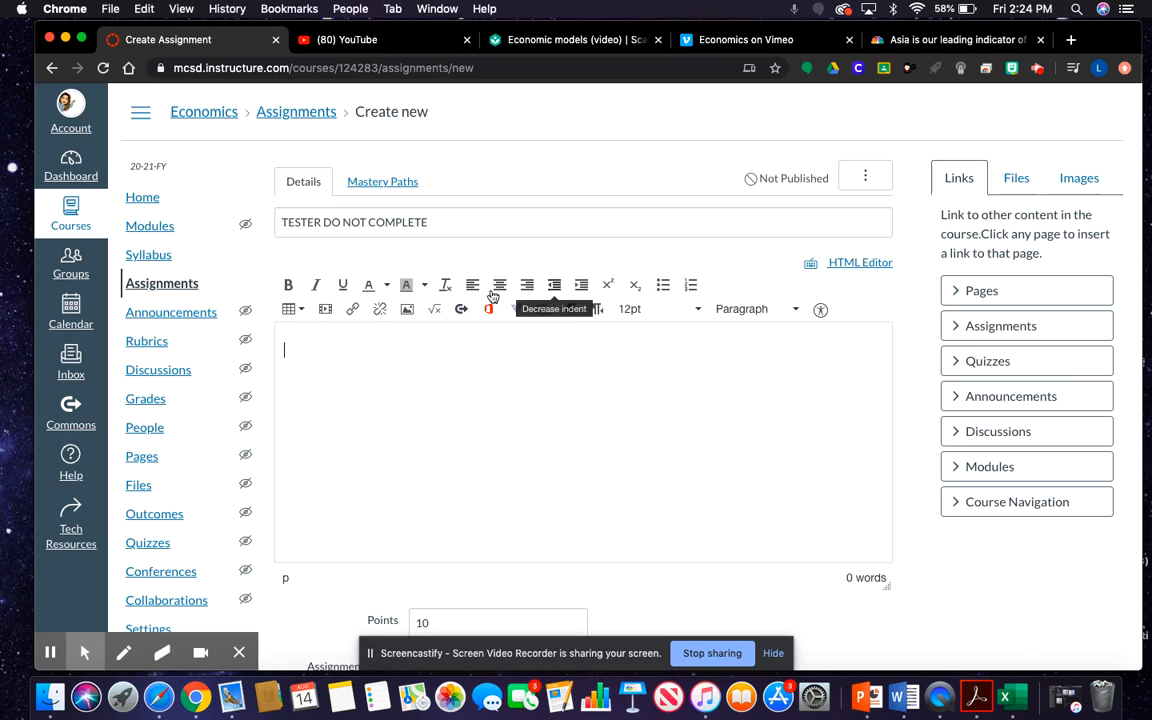
left_click(391, 46)
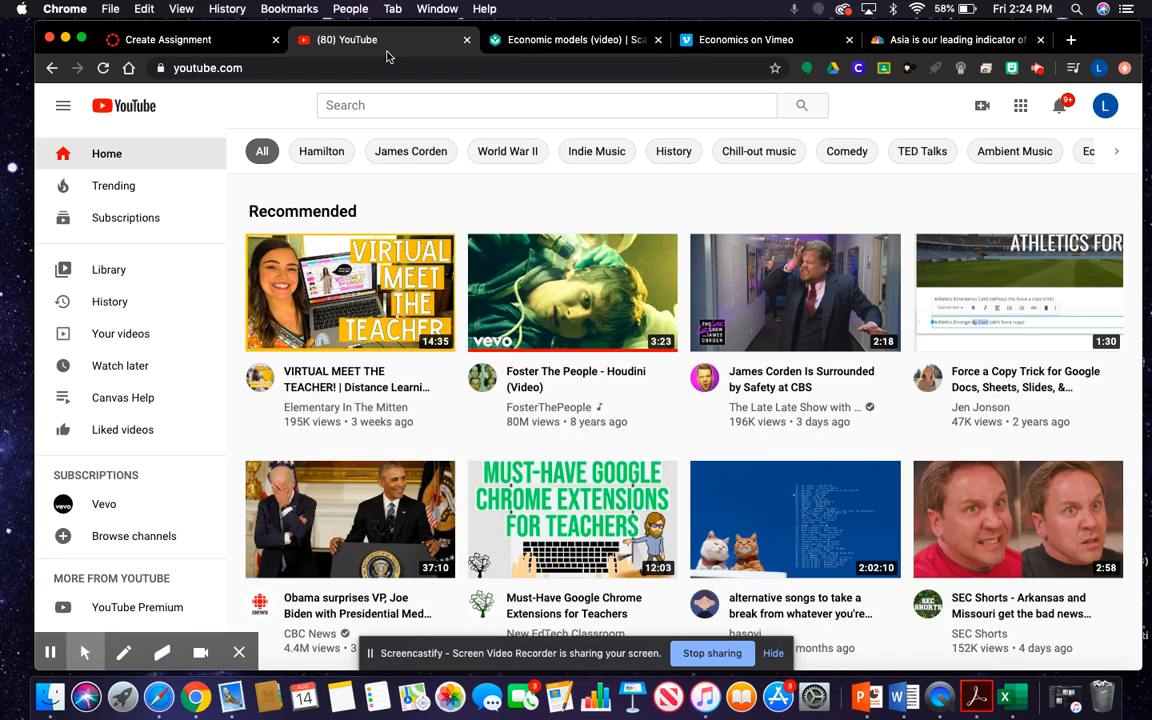
left_click(389, 104)
type("econo")
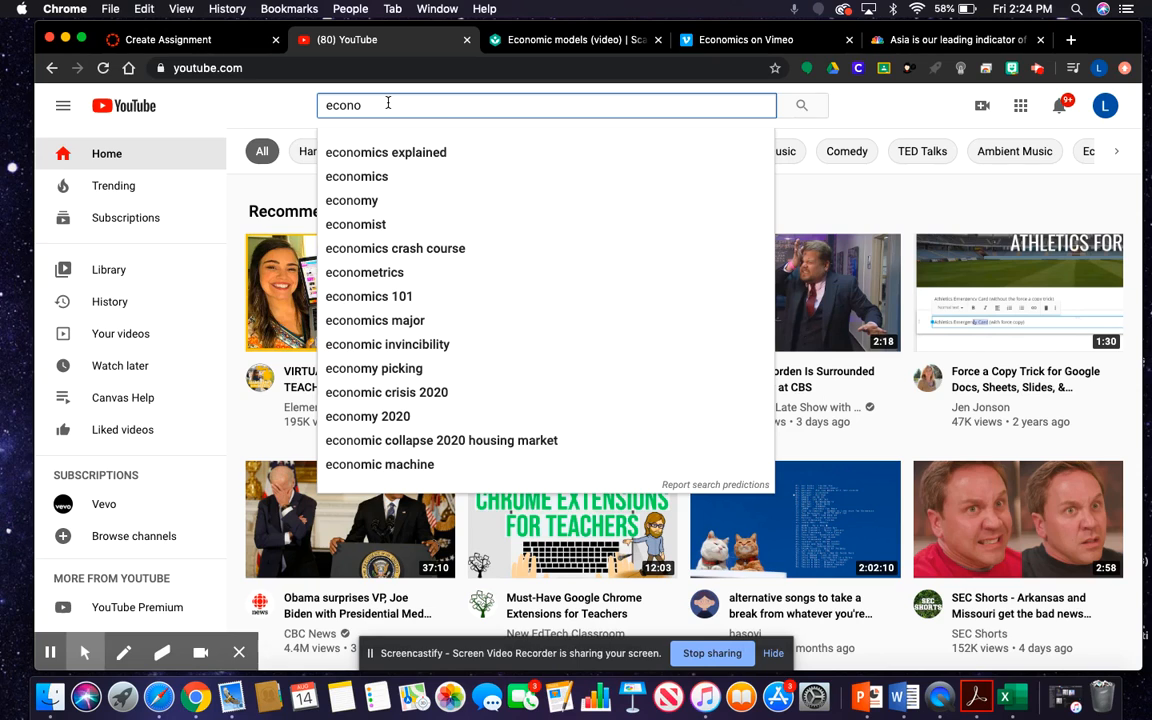
key("Down")
key("Return")
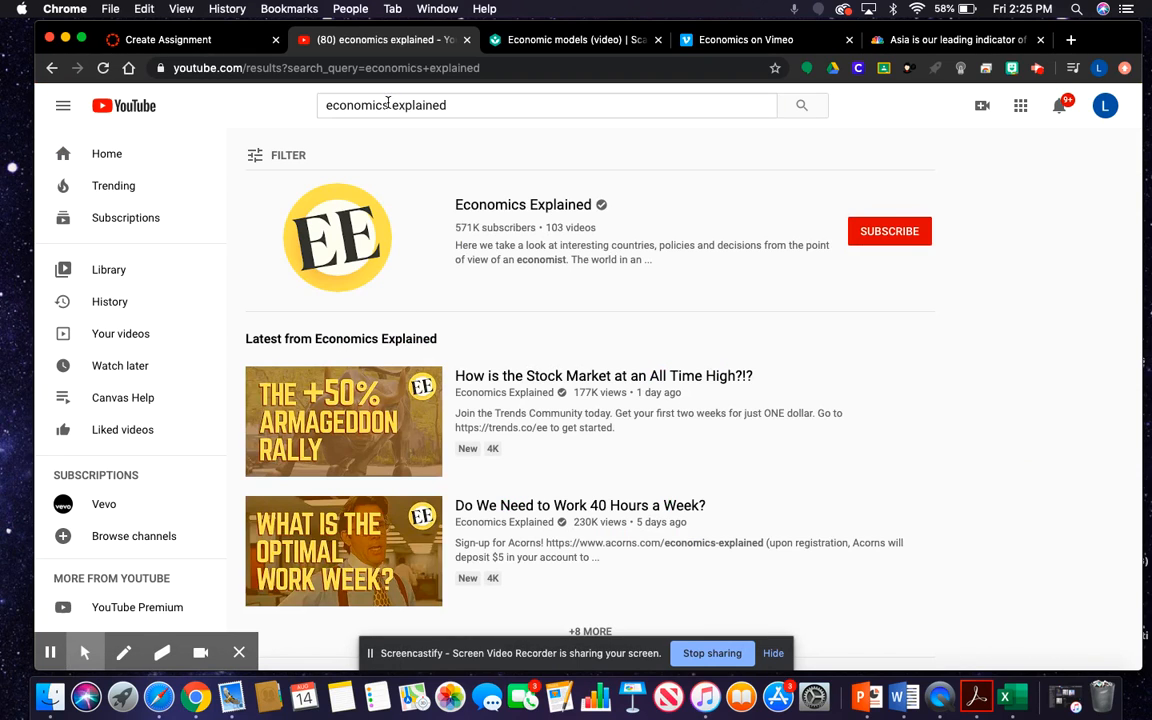
Open the "What is Economics?" video by The Economics Detective, skip the ad and pause playback.
scroll(330, 462, "down", 5)
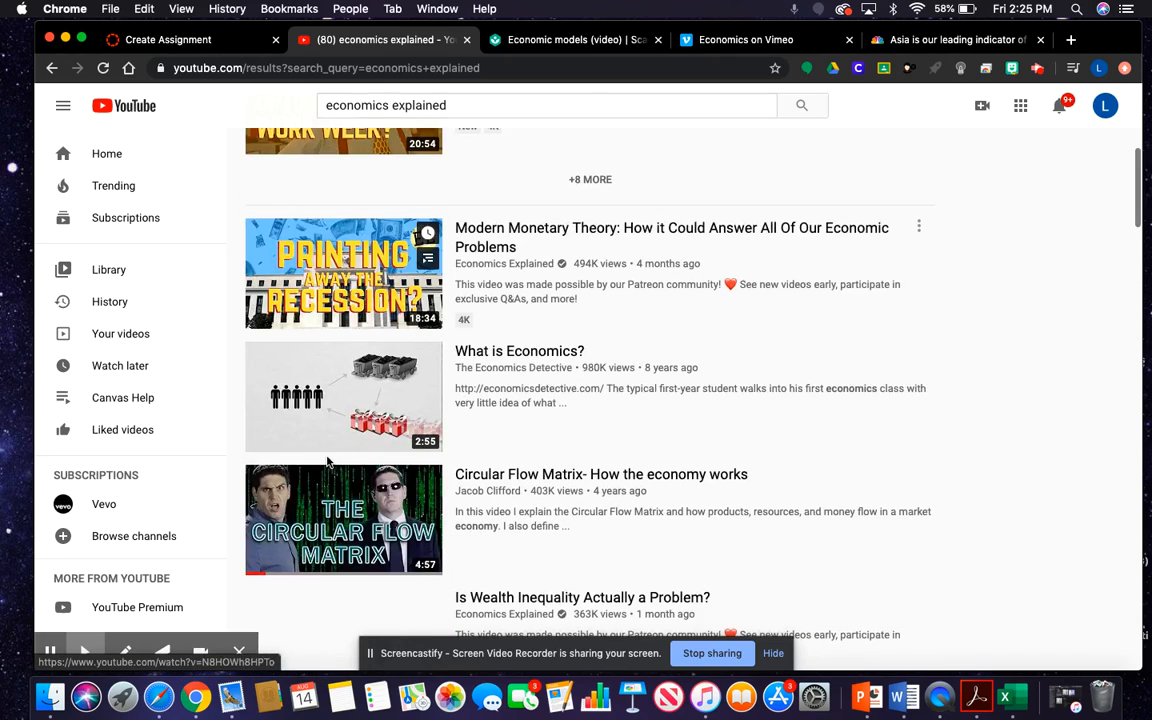
left_click(340, 403)
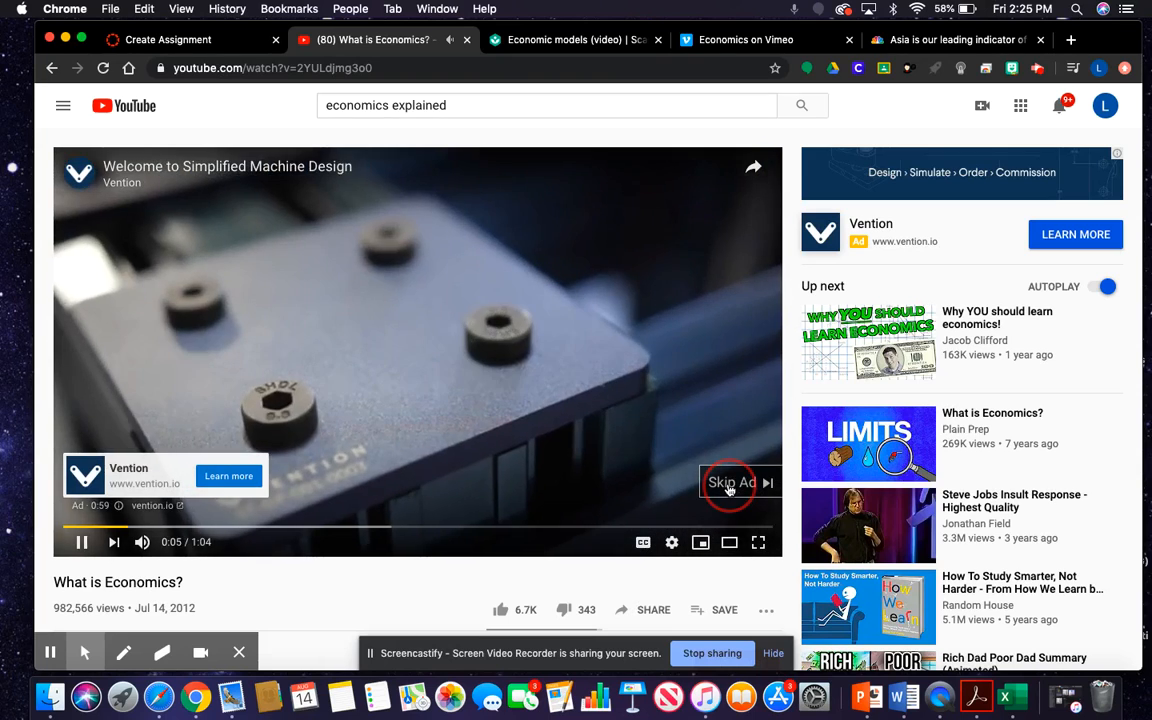
left_click(738, 482)
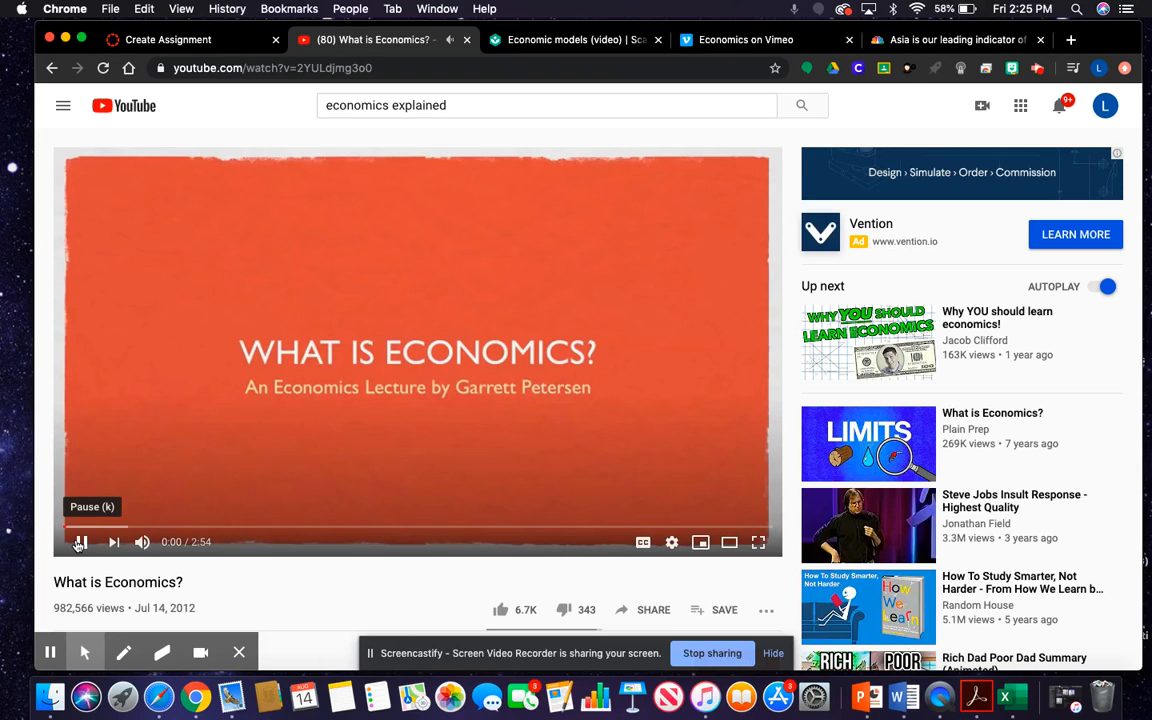
left_click(81, 542)
Open the sharing options of the "What is Economics?" video and copy its embed code.
scroll(465, 579, "down", 2)
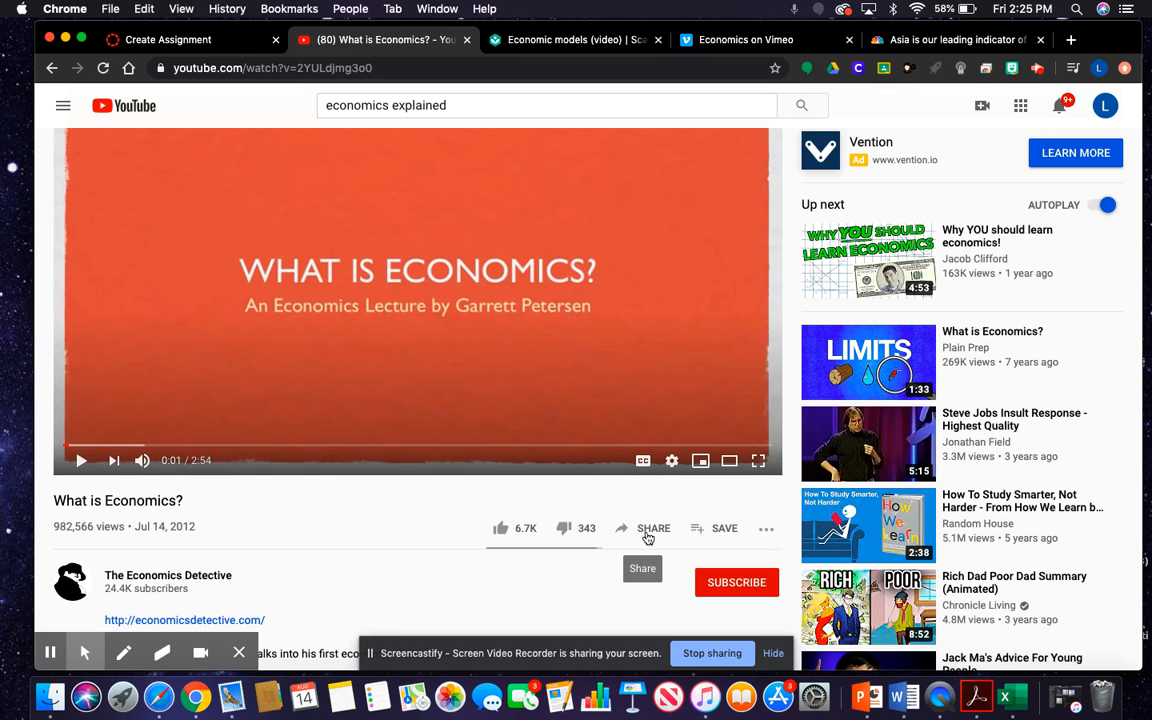
left_click(647, 536)
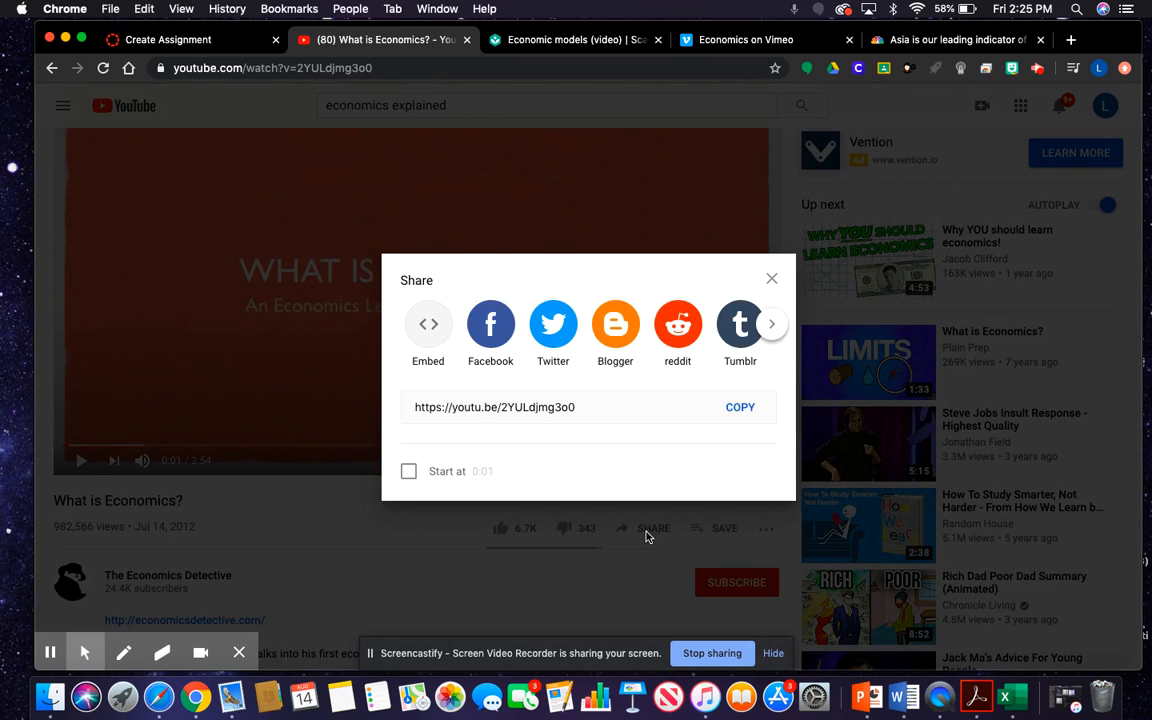
left_click(429, 330)
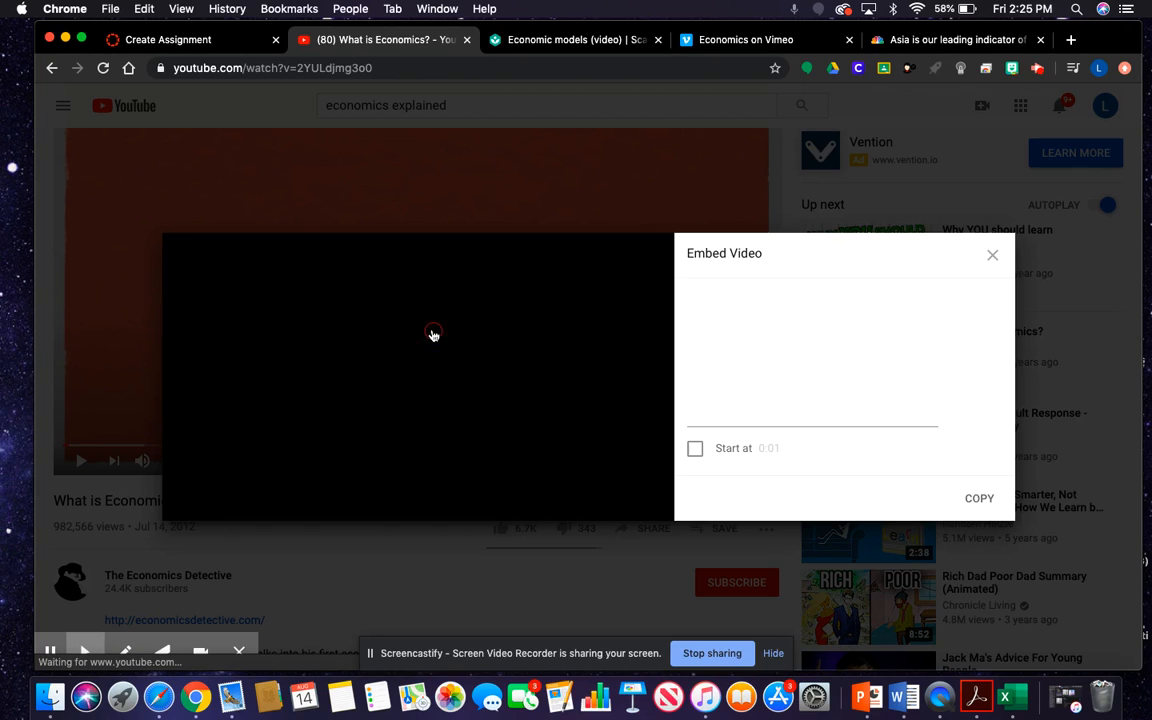
left_click(797, 386)
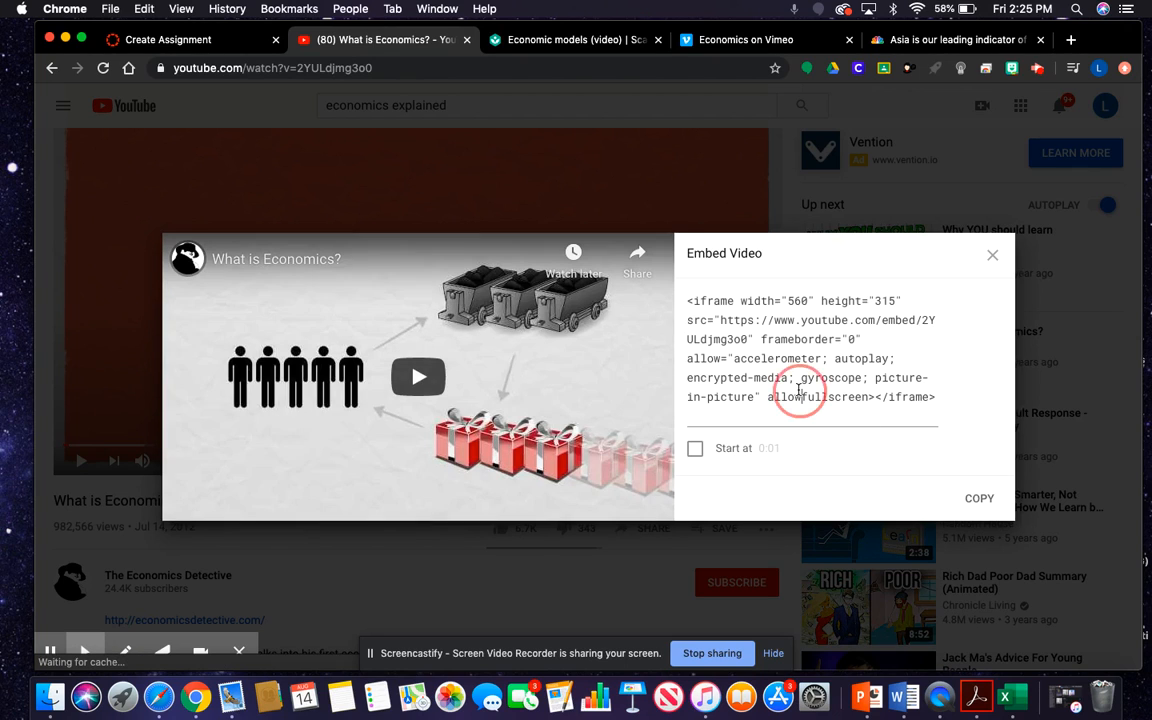
left_click(979, 499)
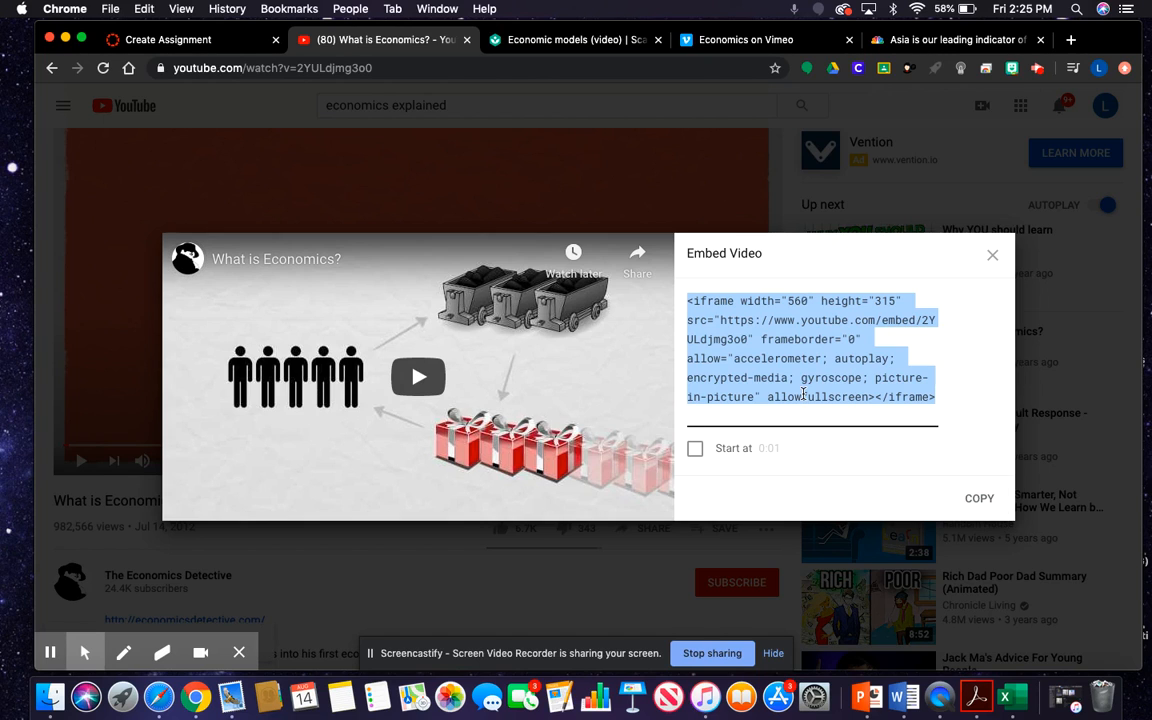
Set the embedded video to start at 0:30 and copy the updated embed code.
left_click(695, 449)
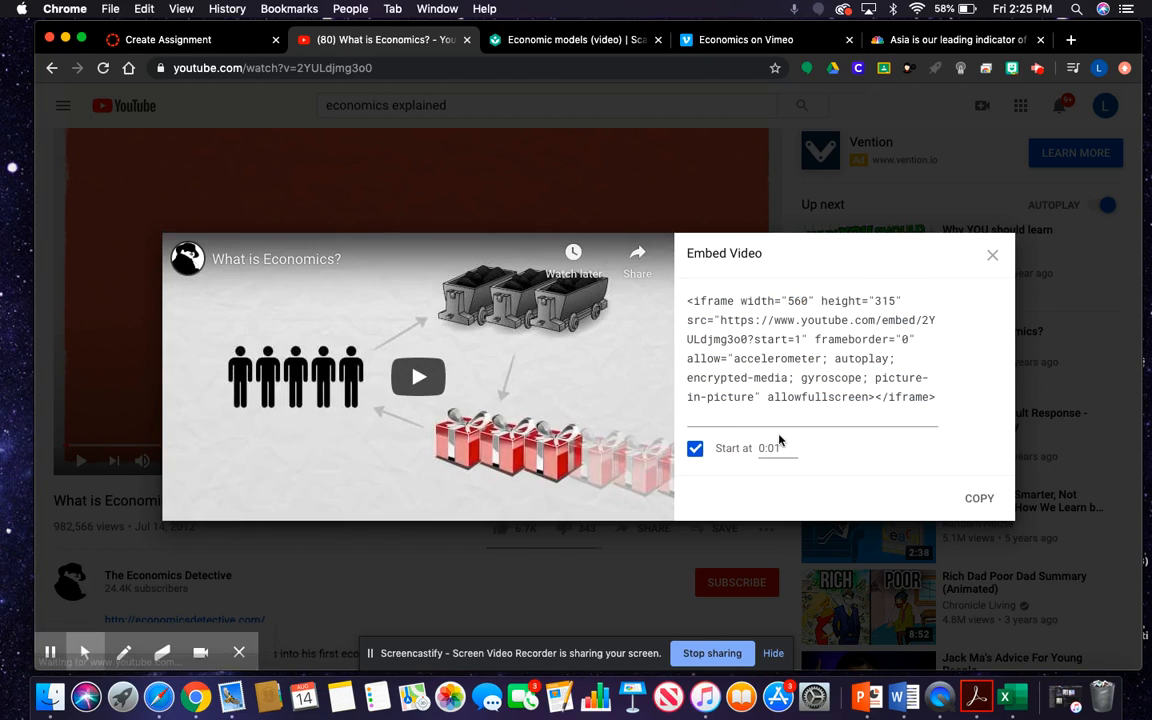
left_click(782, 445)
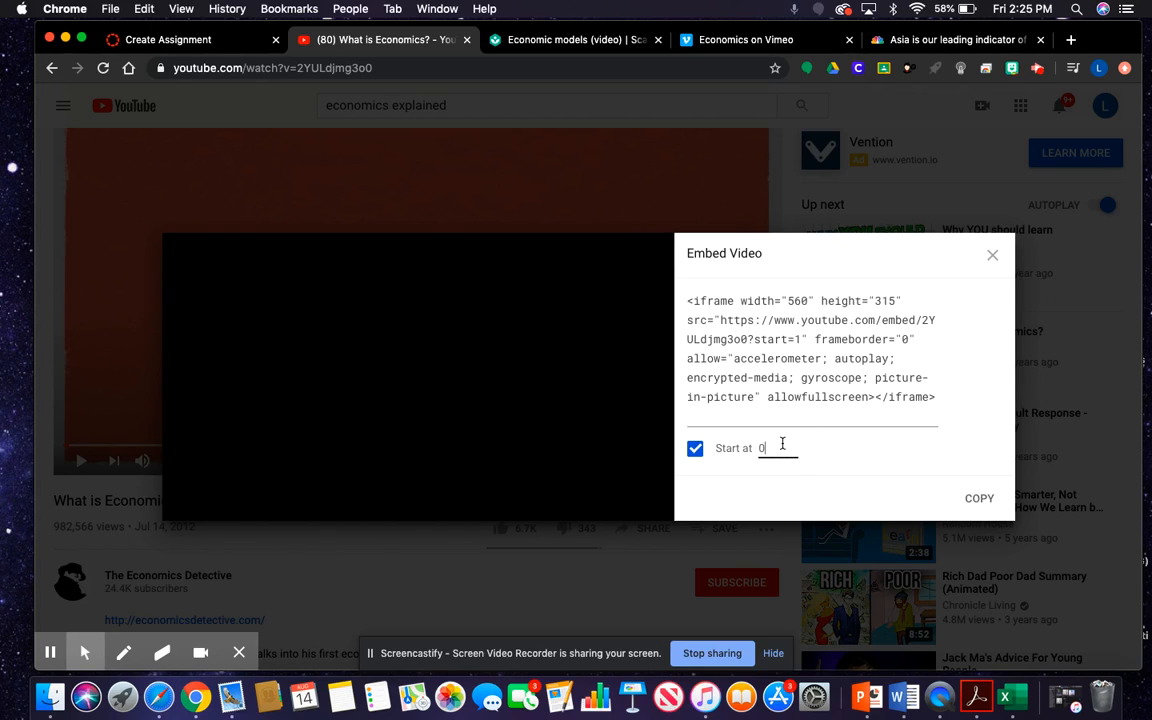
type("/3")
type(":30")
left_click(871, 460)
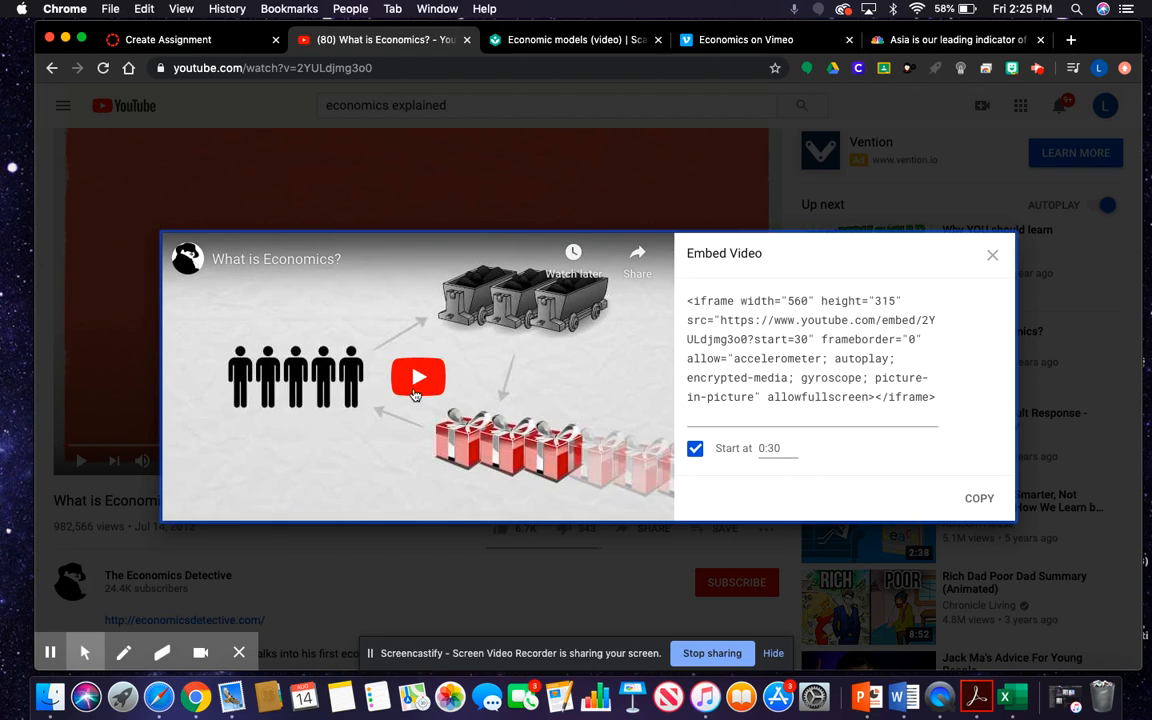
left_click(770, 320)
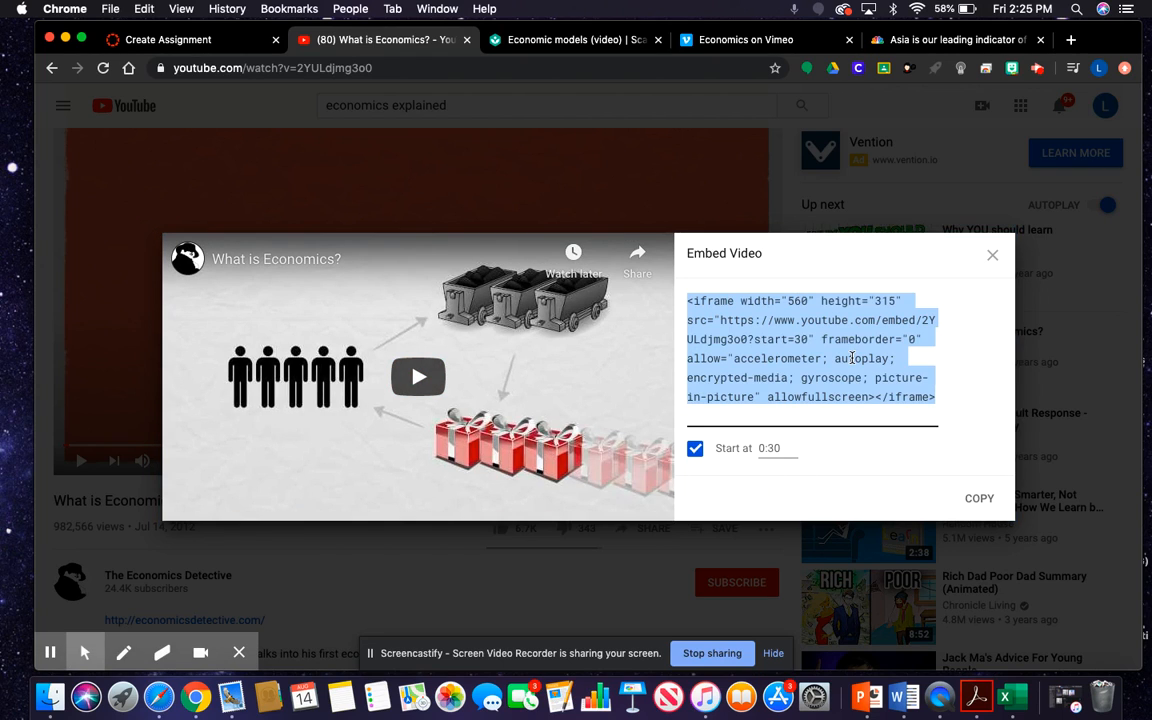
left_click(980, 499)
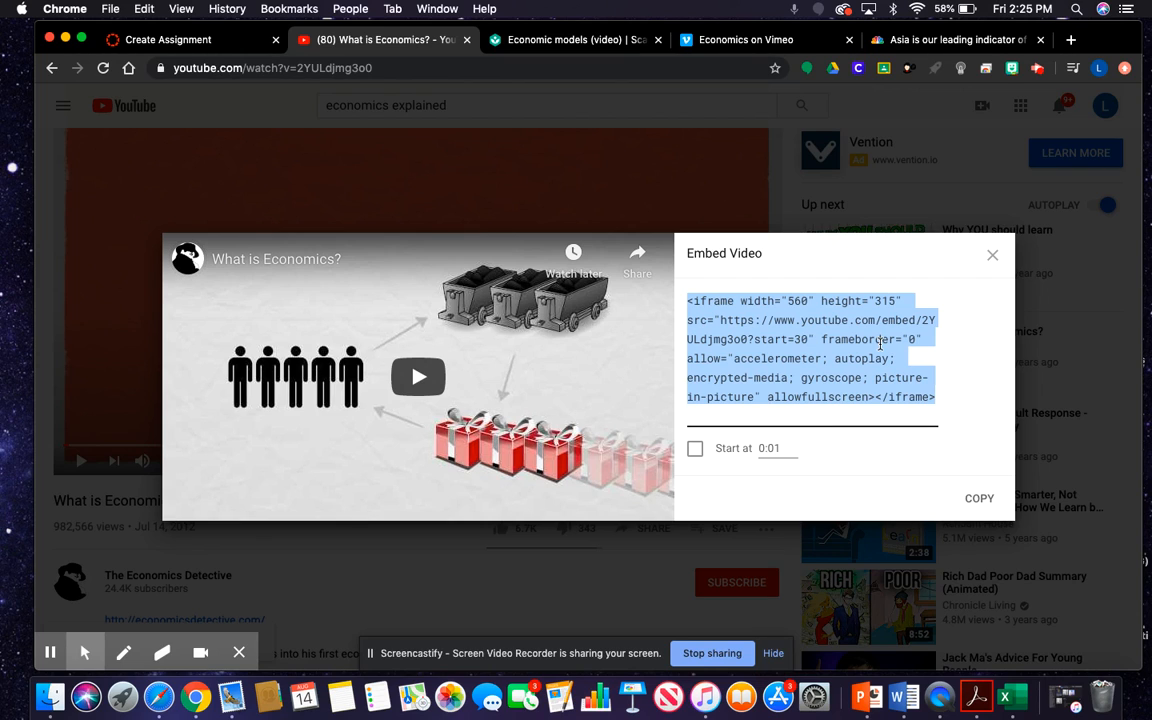
Return to the Canvas assignment and insert the video into its description as media using the copied embed code.
left_click(170, 42)
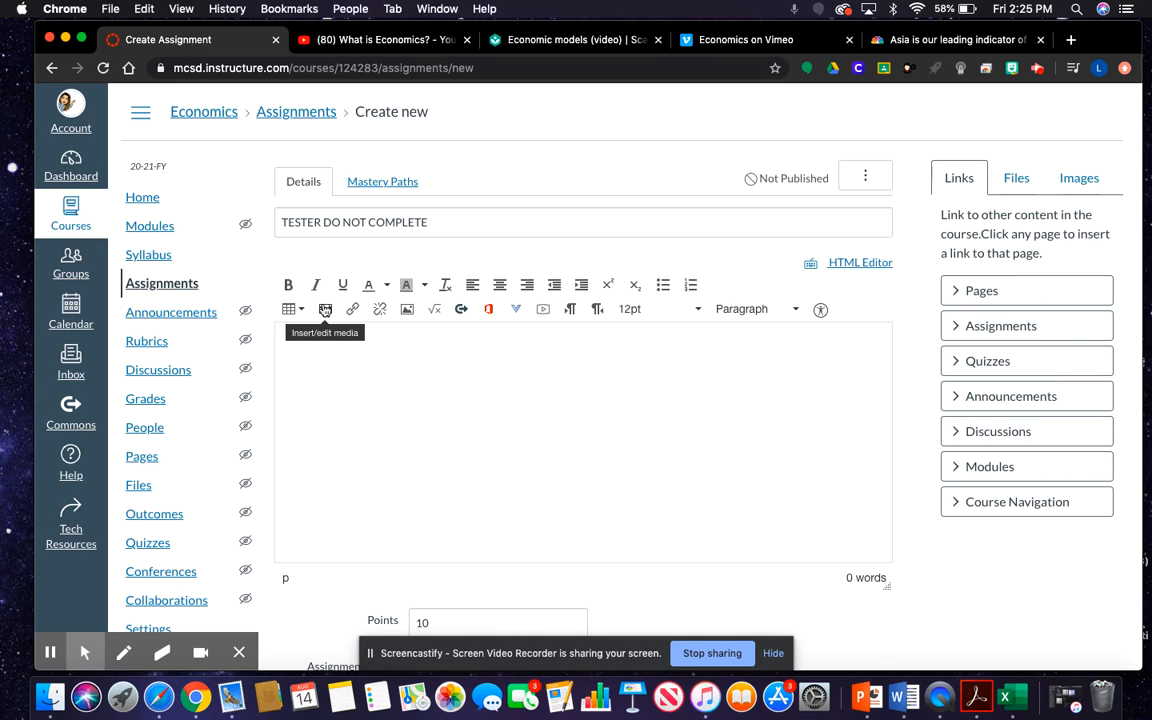
left_click(326, 310)
left_click(474, 332)
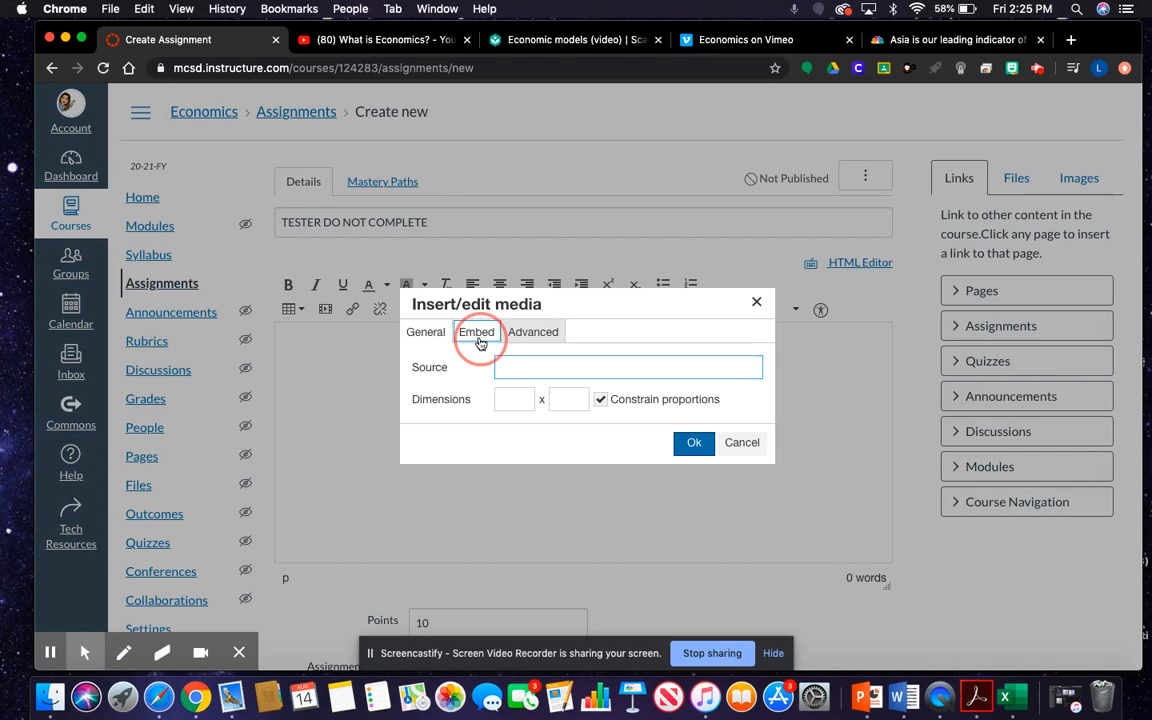
left_click(486, 398)
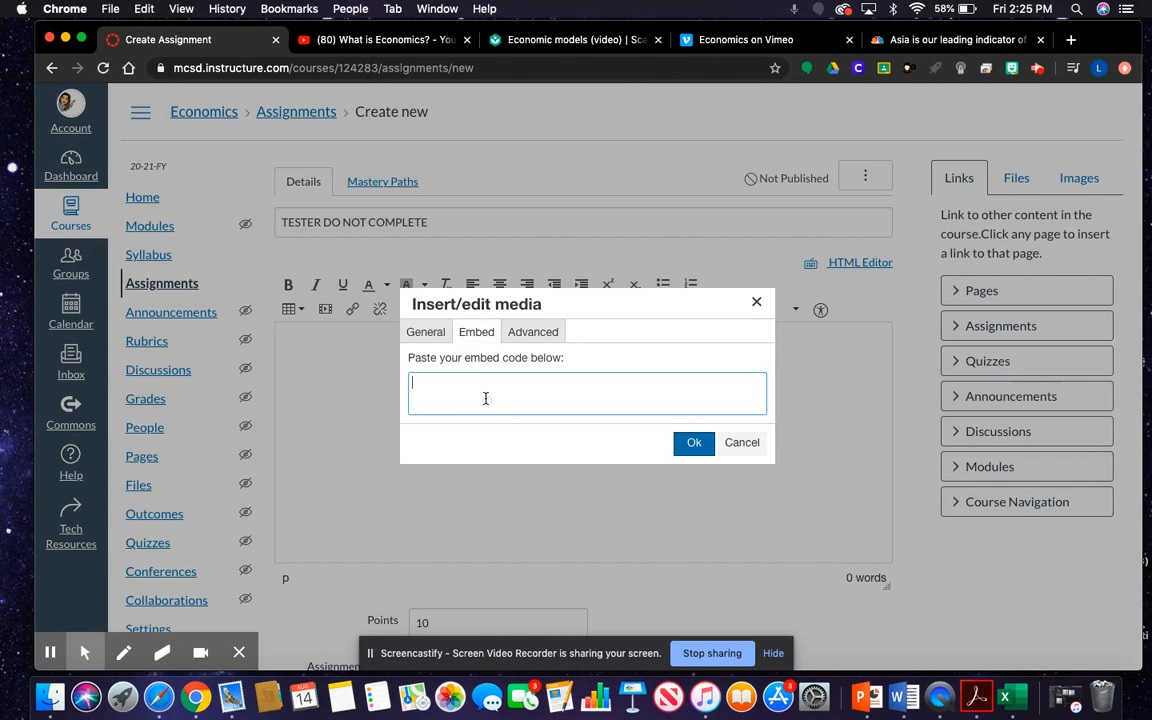
key("ctrl+v")
left_click(690, 442)
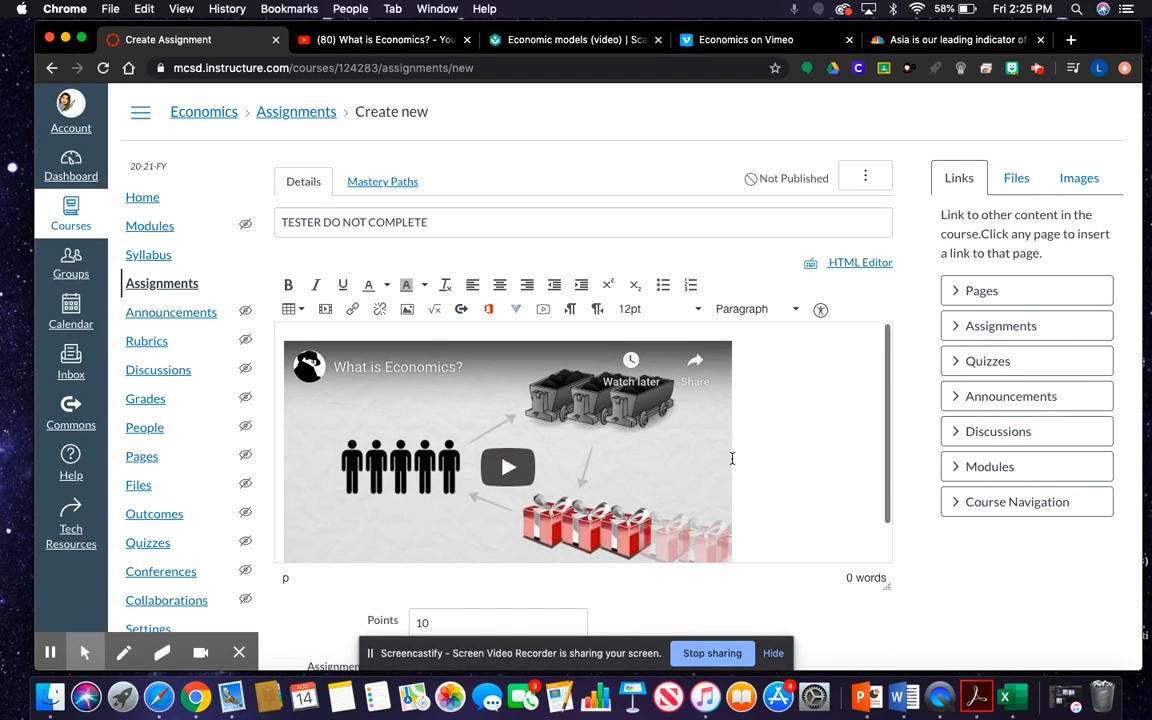
Play the embedded video briefly to check its starting point, dismissing the ad and the suggested videos.
left_click(502, 472)
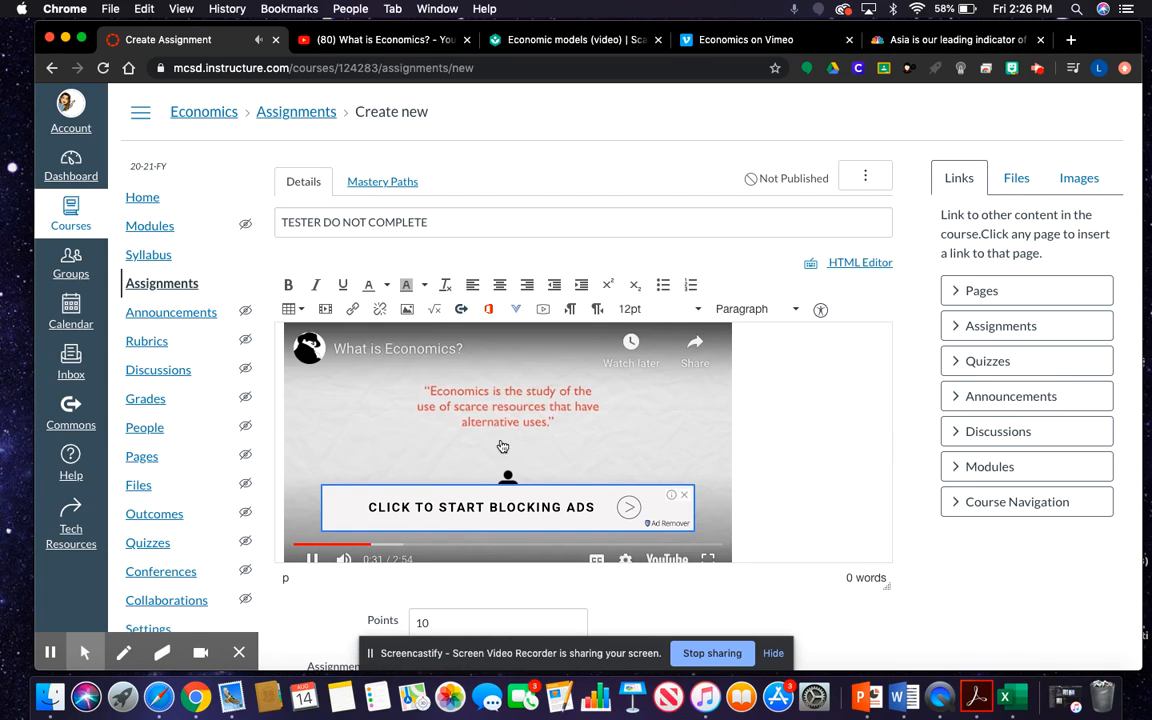
left_click(684, 494)
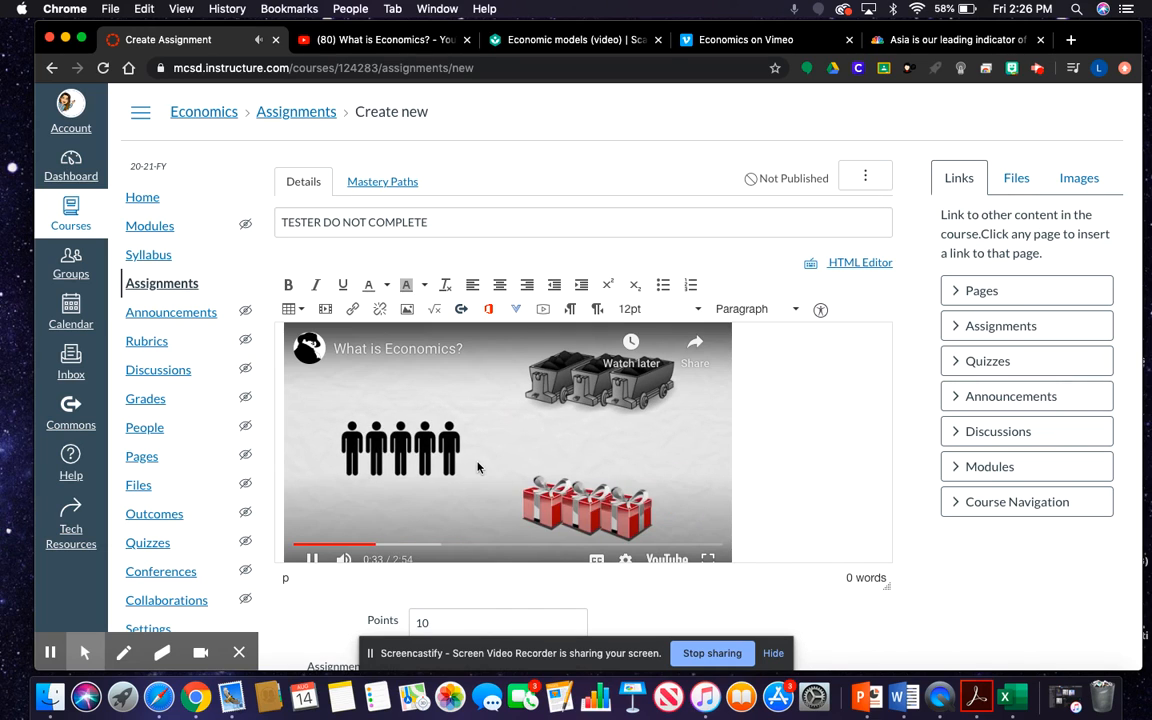
left_click(477, 466)
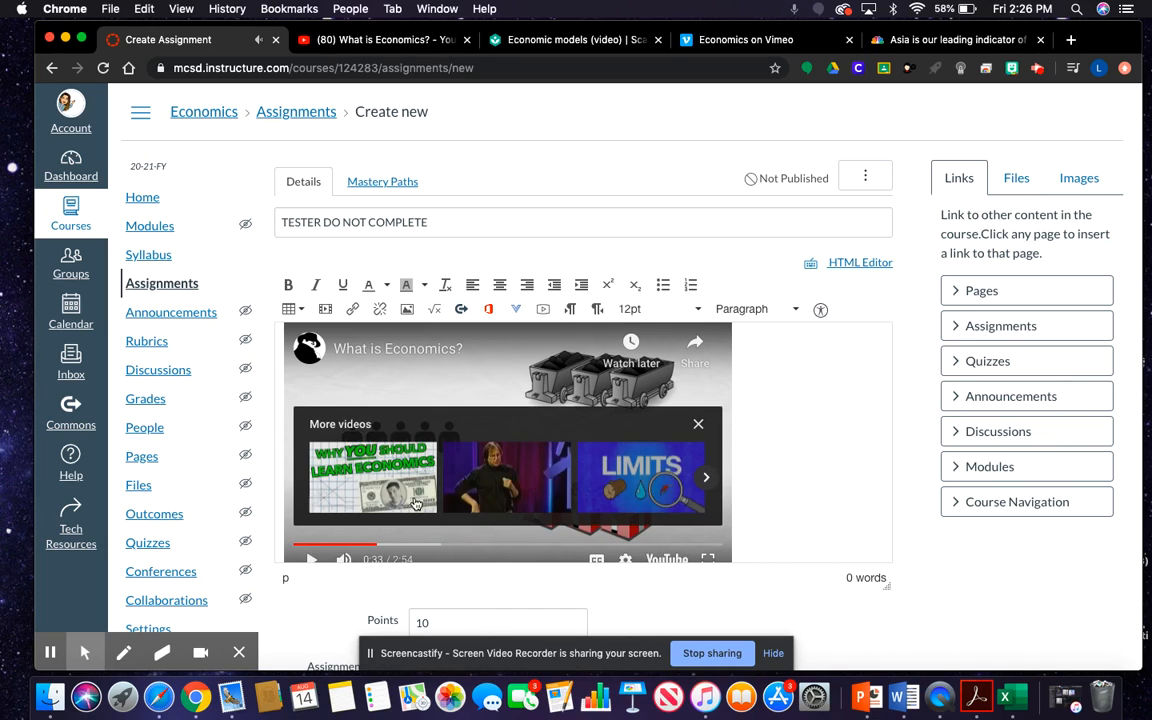
left_click(699, 428)
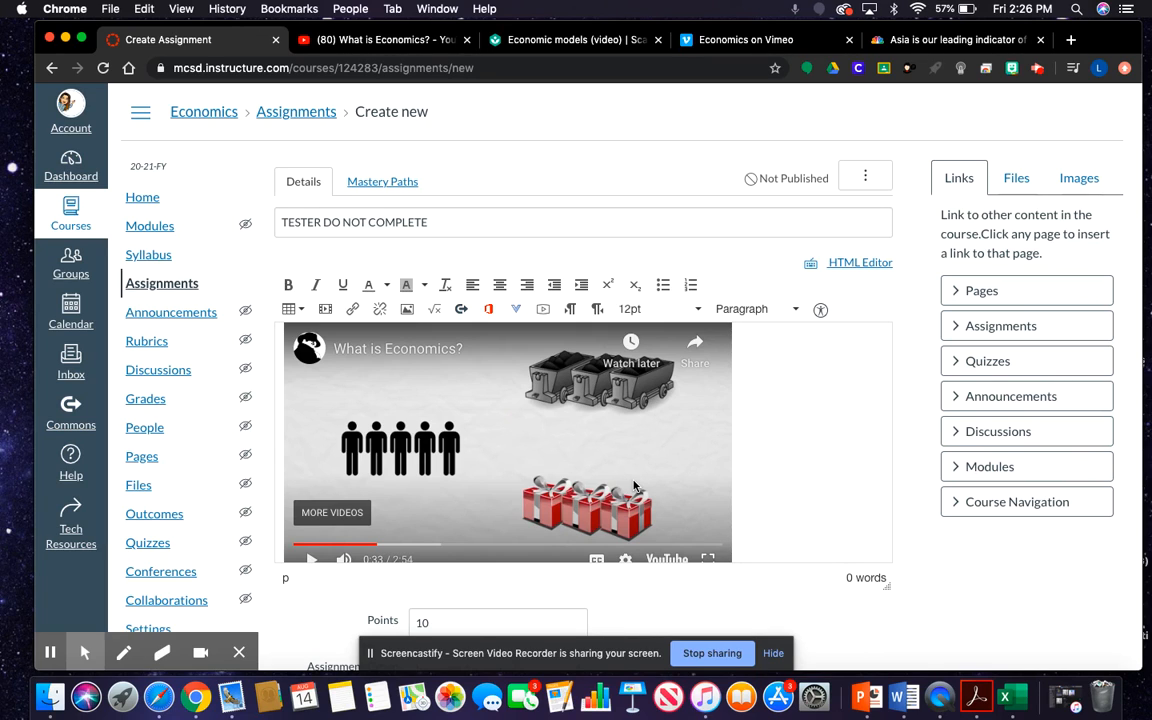
left_click(803, 518)
left_click(802, 514)
left_click(432, 494)
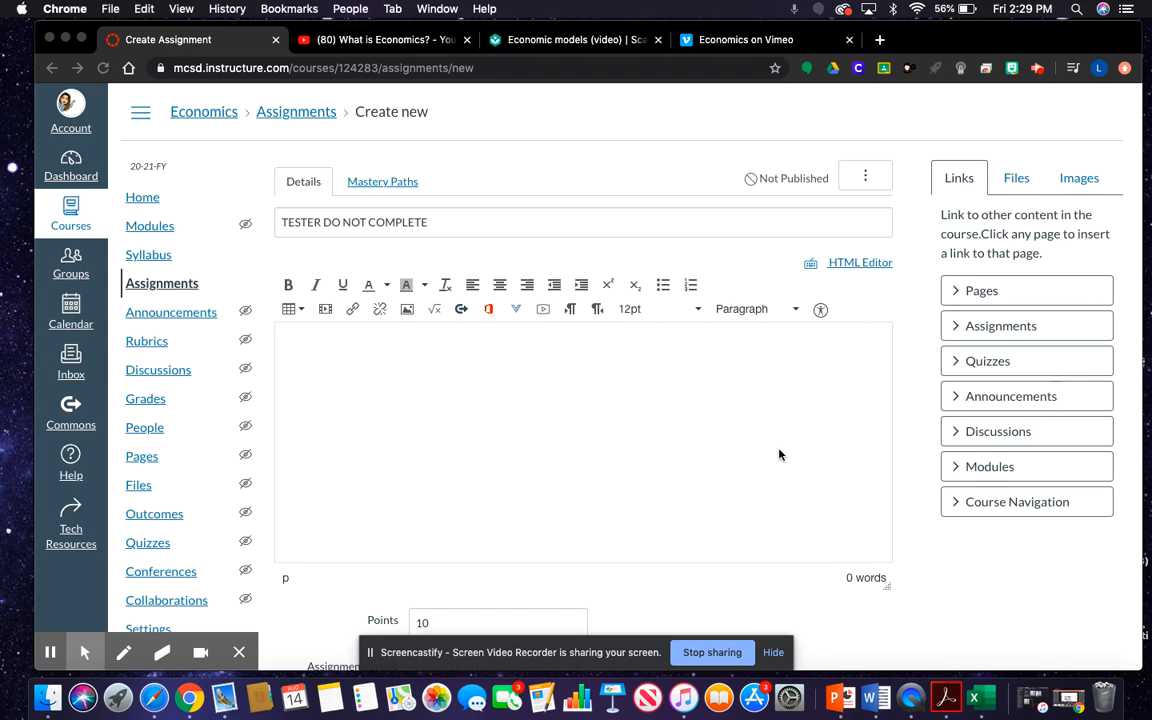
Copy the link of Khan Academy's "Economic models" video and open it on YouTube in a new browser tab.
left_click(517, 44)
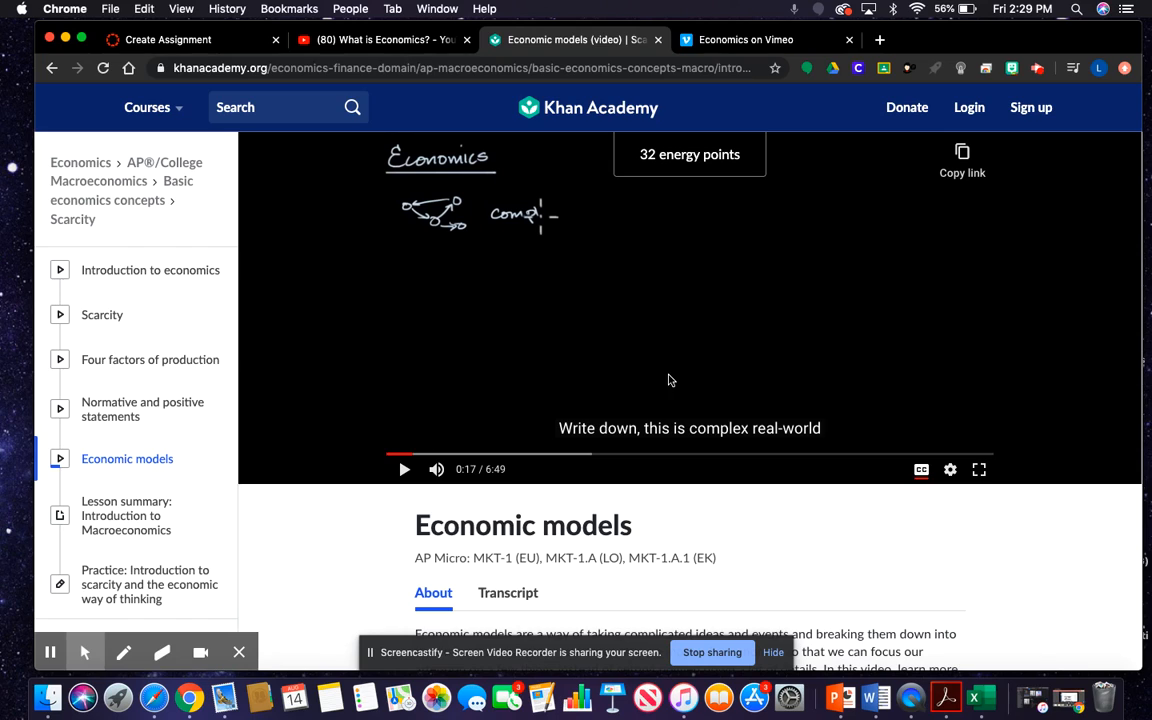
left_click(962, 160)
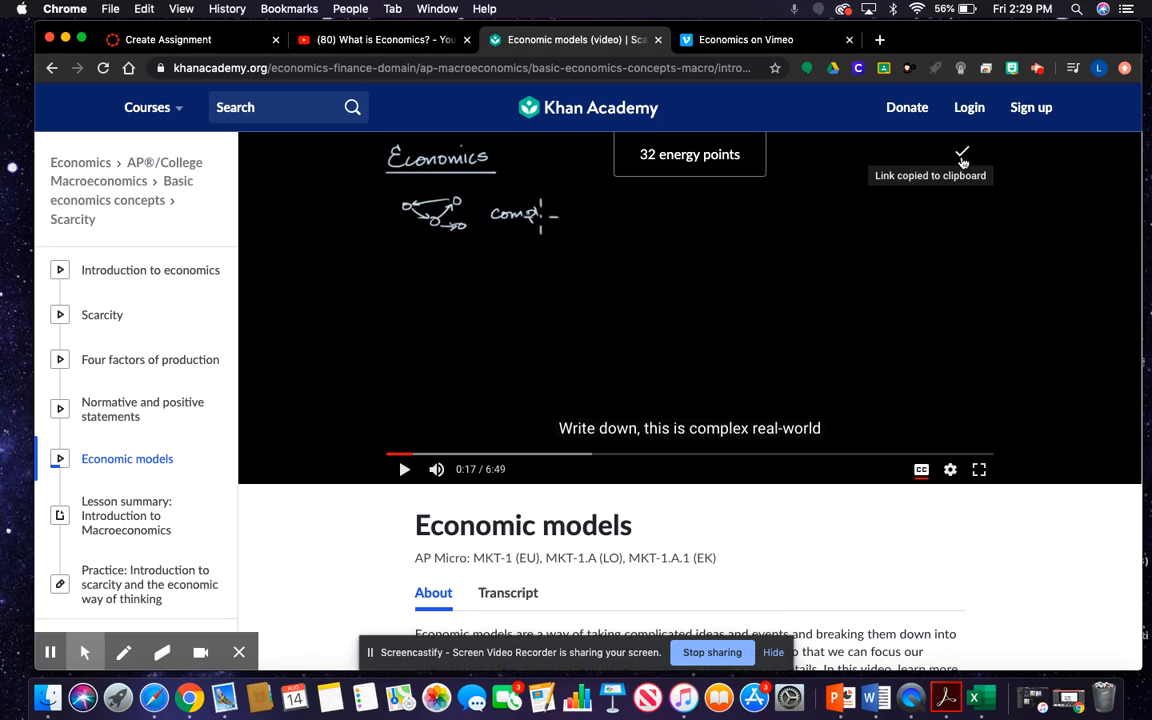
left_click(880, 39)
key("super+v")
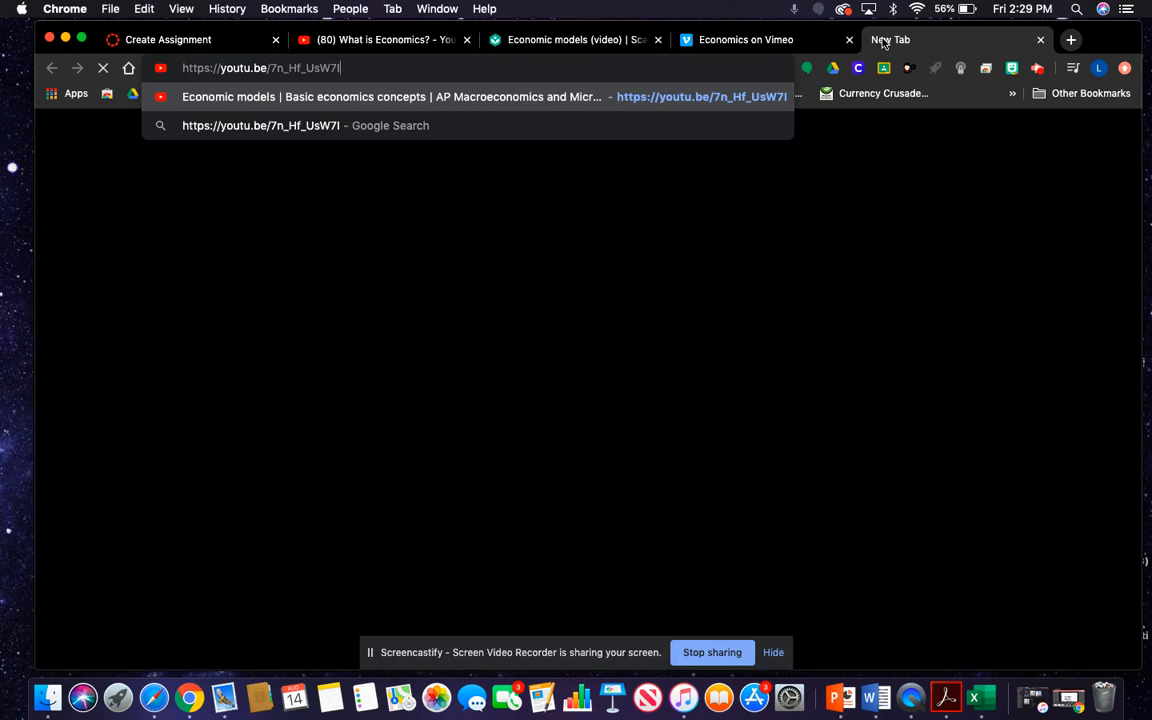
key("Return")
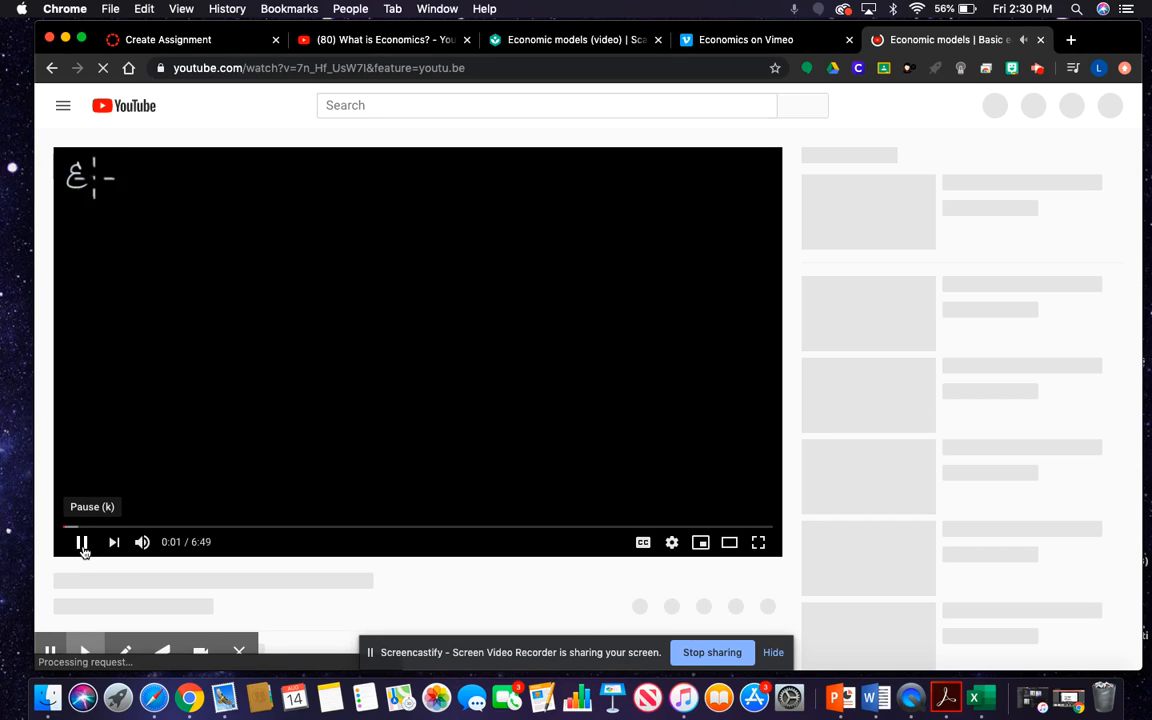
Pause the "Economic models" video and copy its embed code from the YouTube sharing options.
left_click(81, 545)
scroll(506, 522, "down", 3)
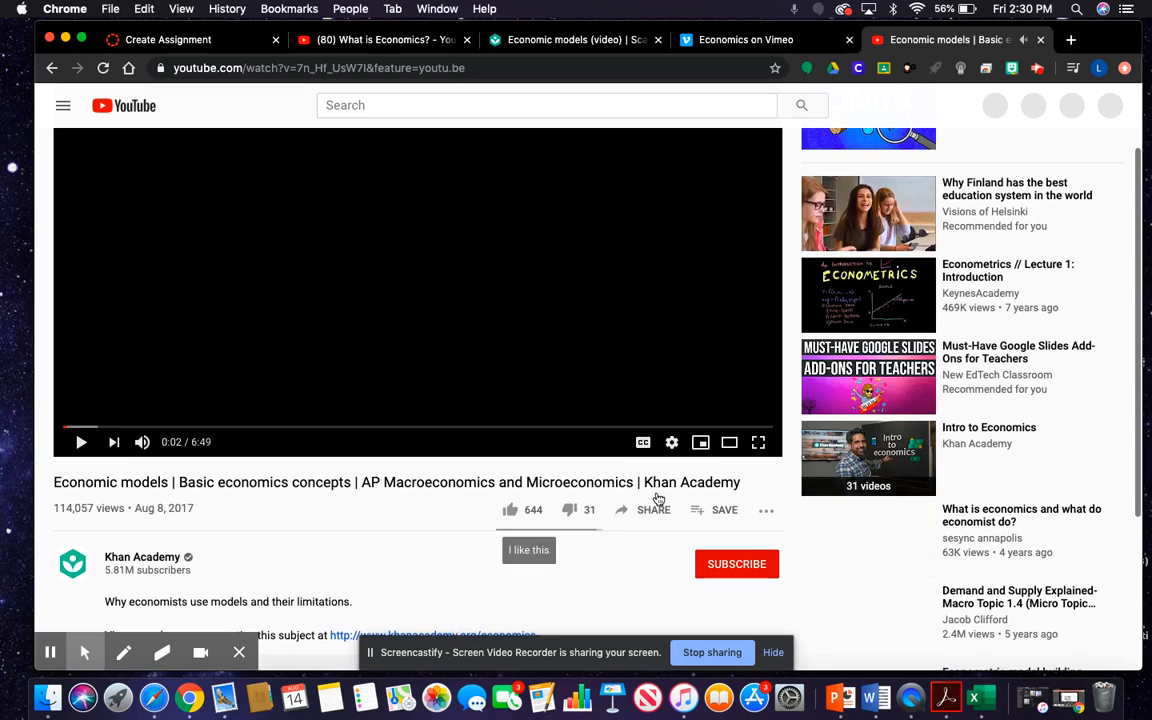
left_click(650, 510)
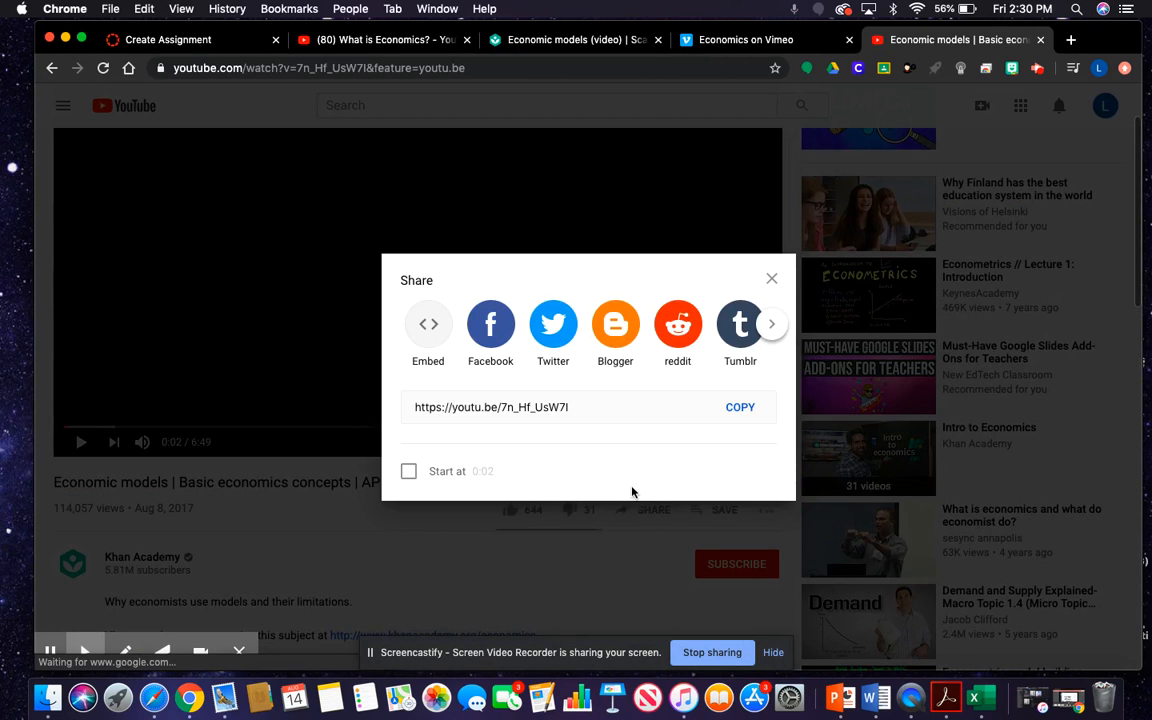
left_click(436, 338)
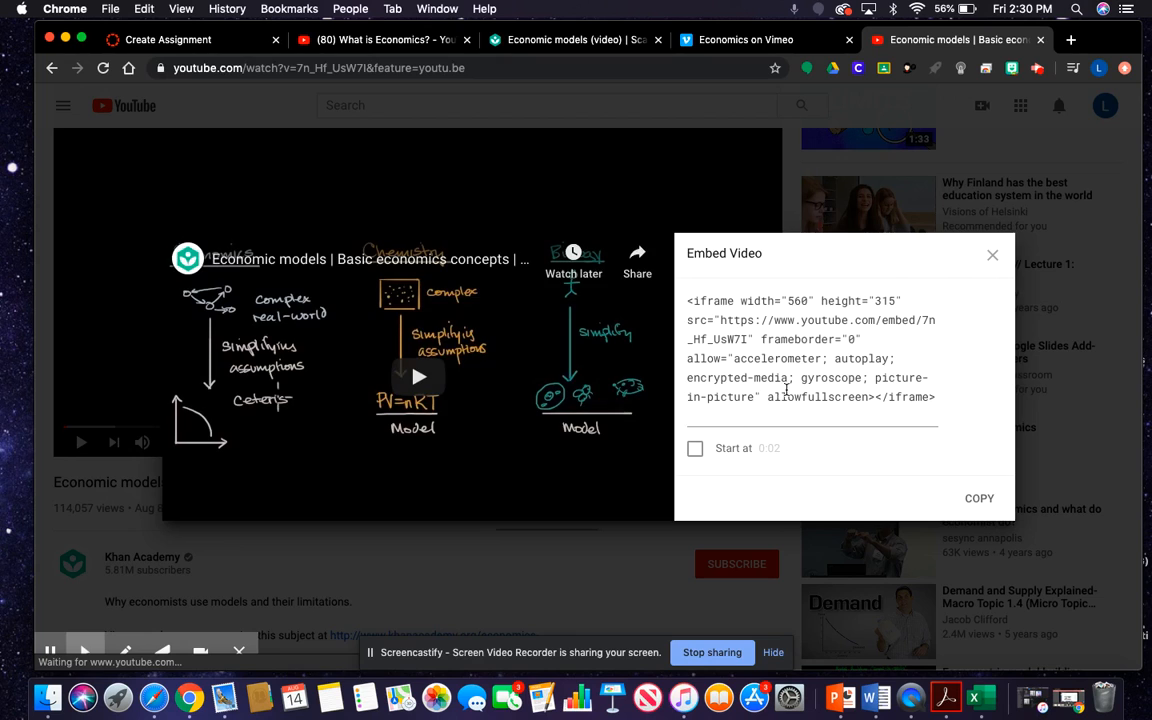
left_click(980, 497)
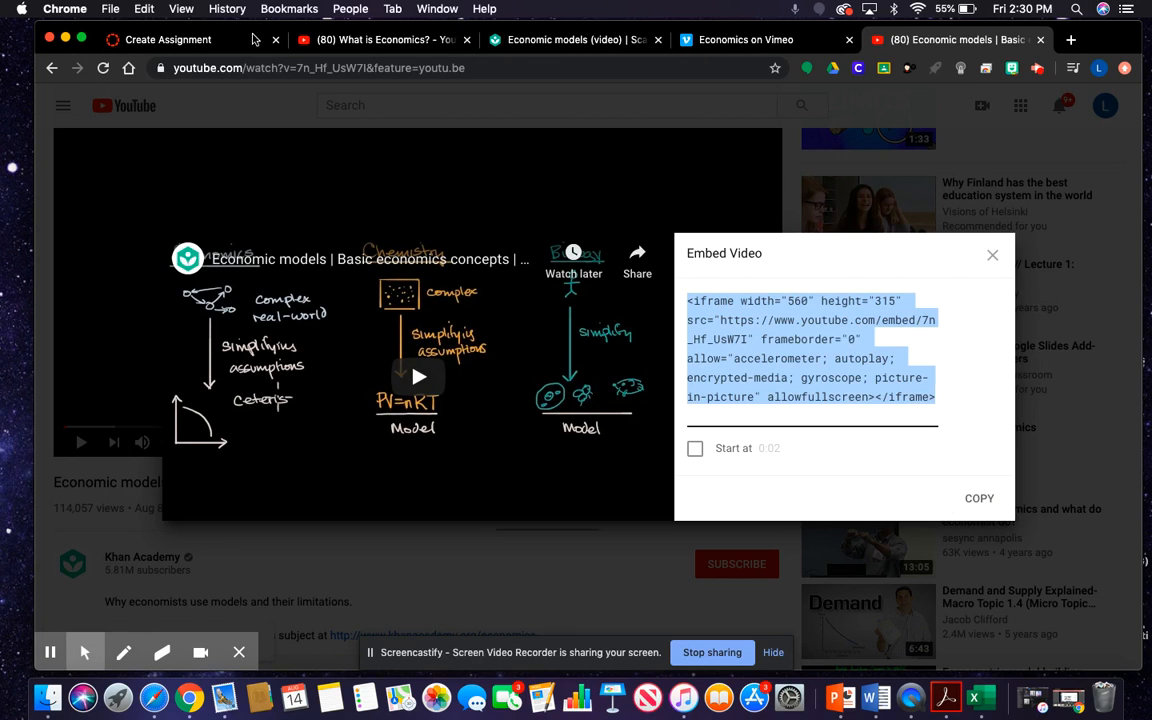
Return to the Canvas assignment and embed the "Economic models" video in its description using the copied embed code.
left_click(205, 42)
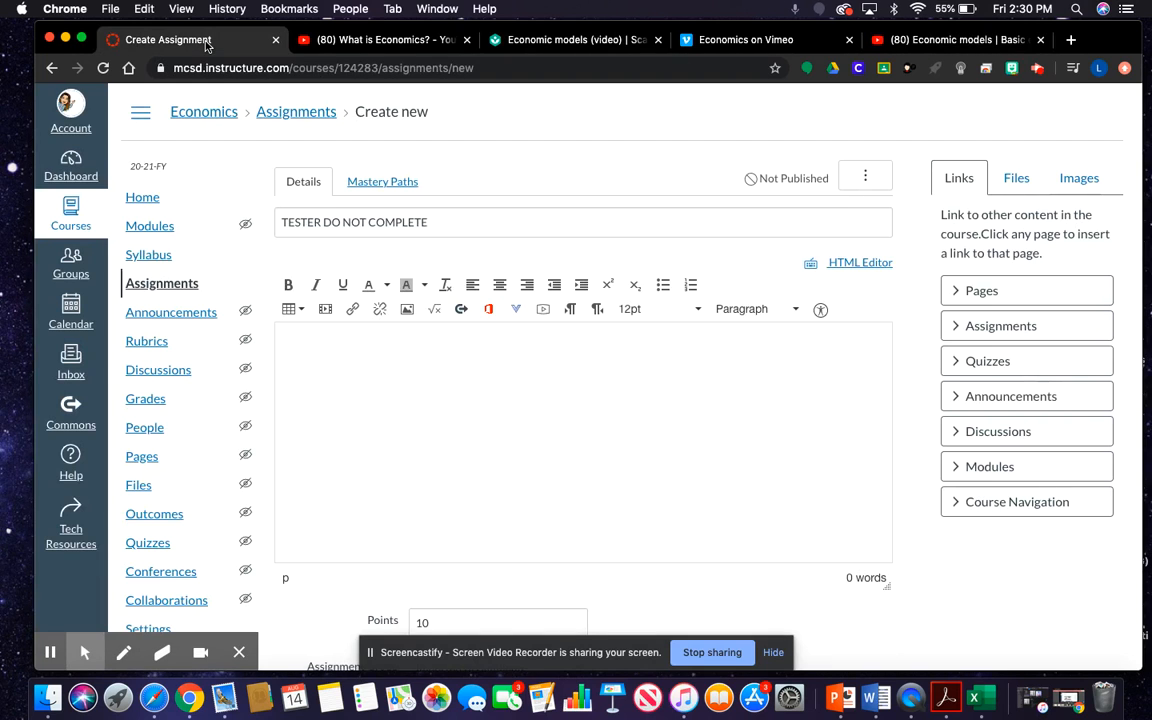
left_click(324, 310)
left_click(478, 334)
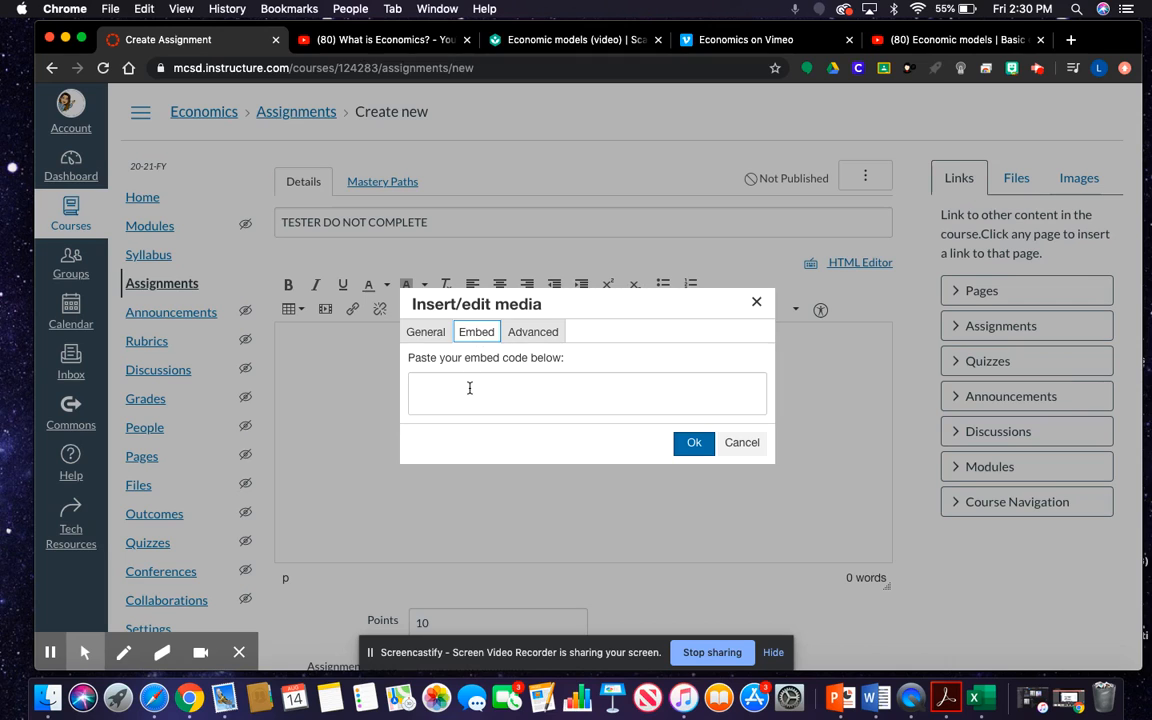
key("cmd+v")
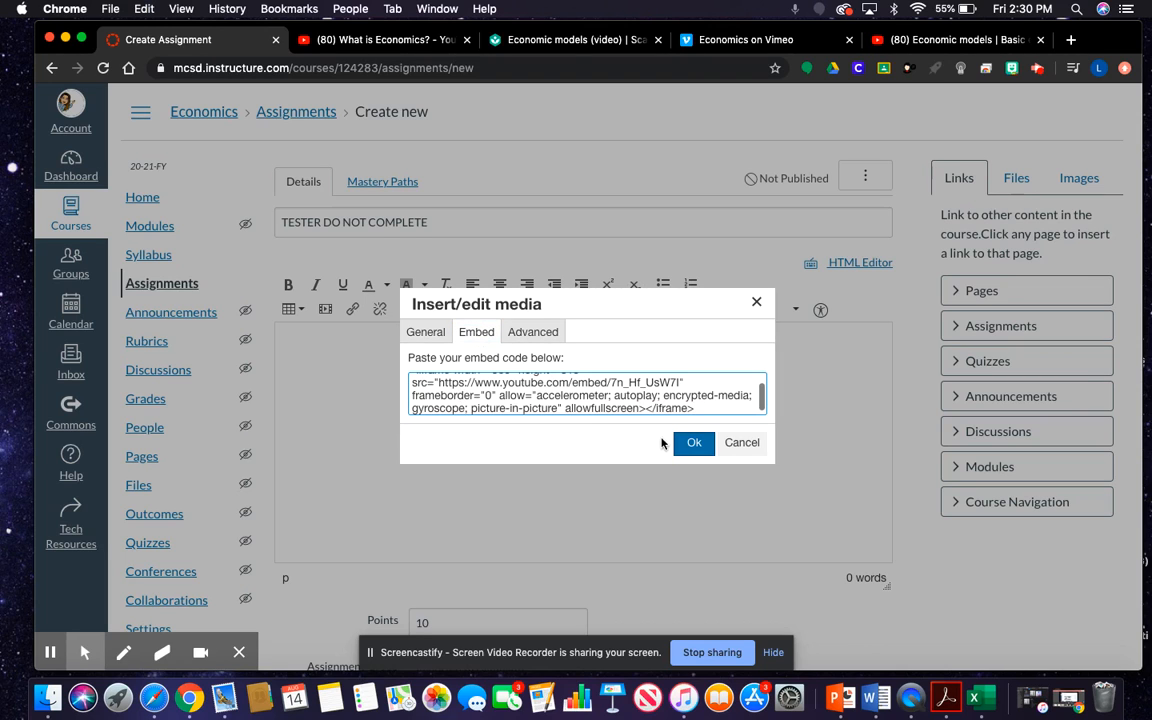
left_click(694, 442)
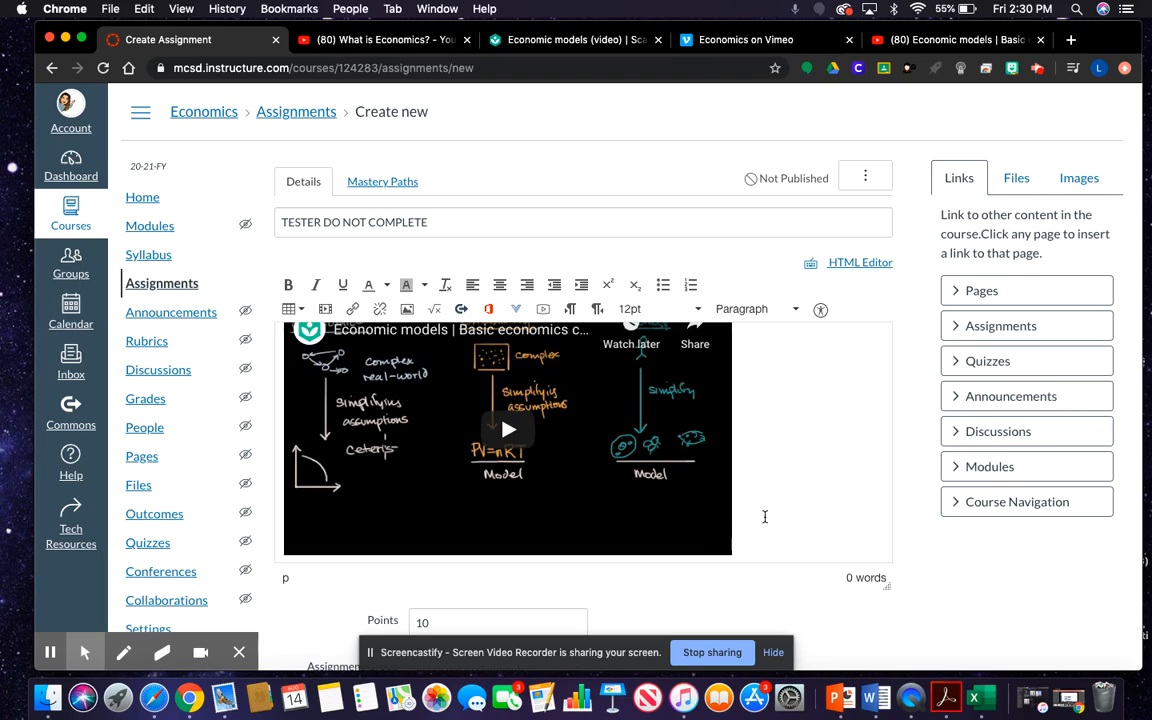
Delete the embedded "Economic models" video from the assignment description.
left_click(688, 507)
left_click_drag(604, 472, 275, 358)
key("BackSpace")
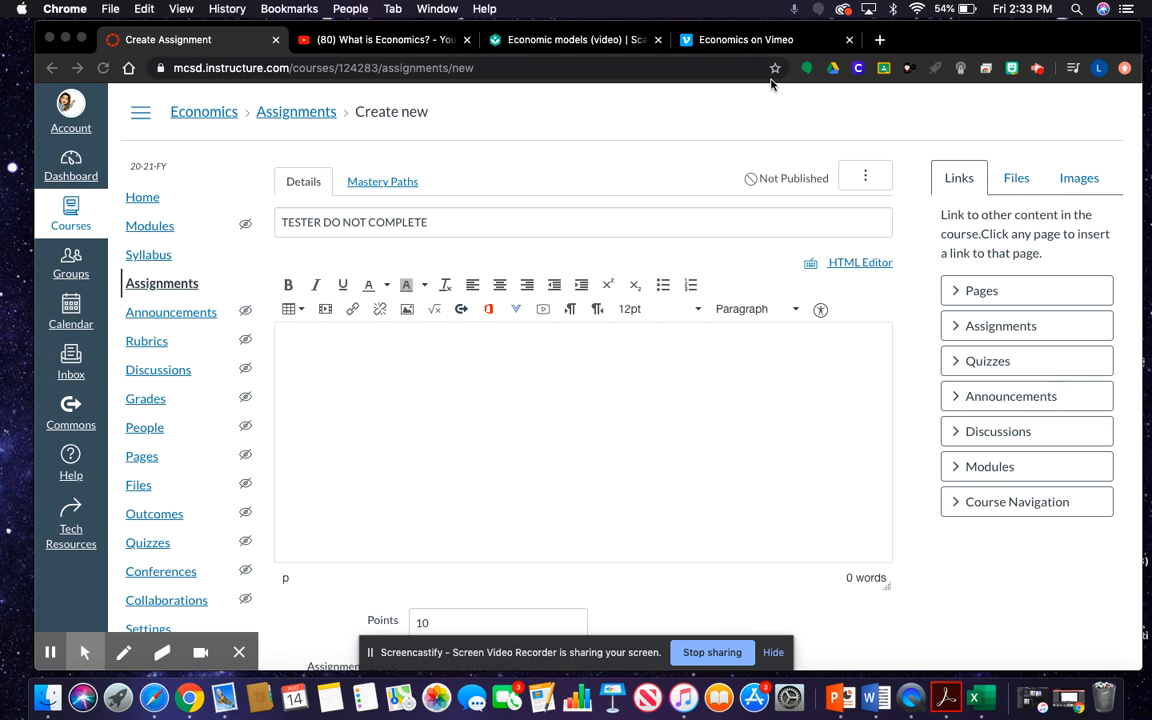
Switch to the "Economics" video on Vimeo and copy its full embed code from the sharing options.
left_click(728, 41)
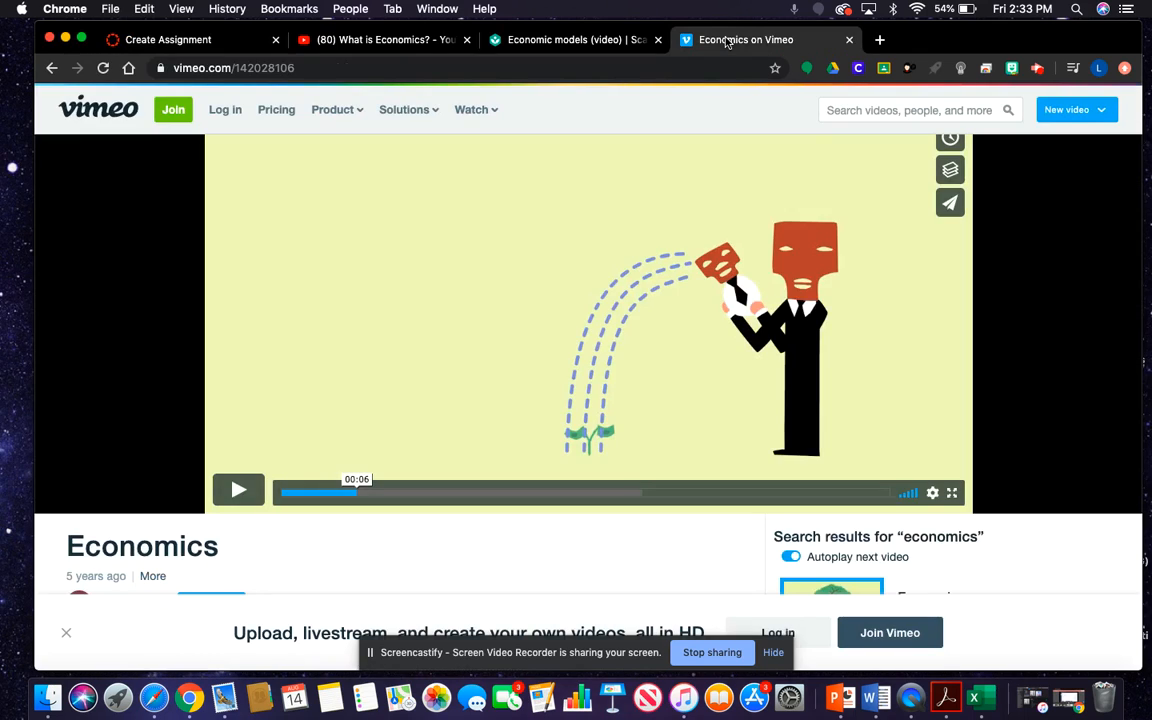
scroll(563, 336, "down", 1)
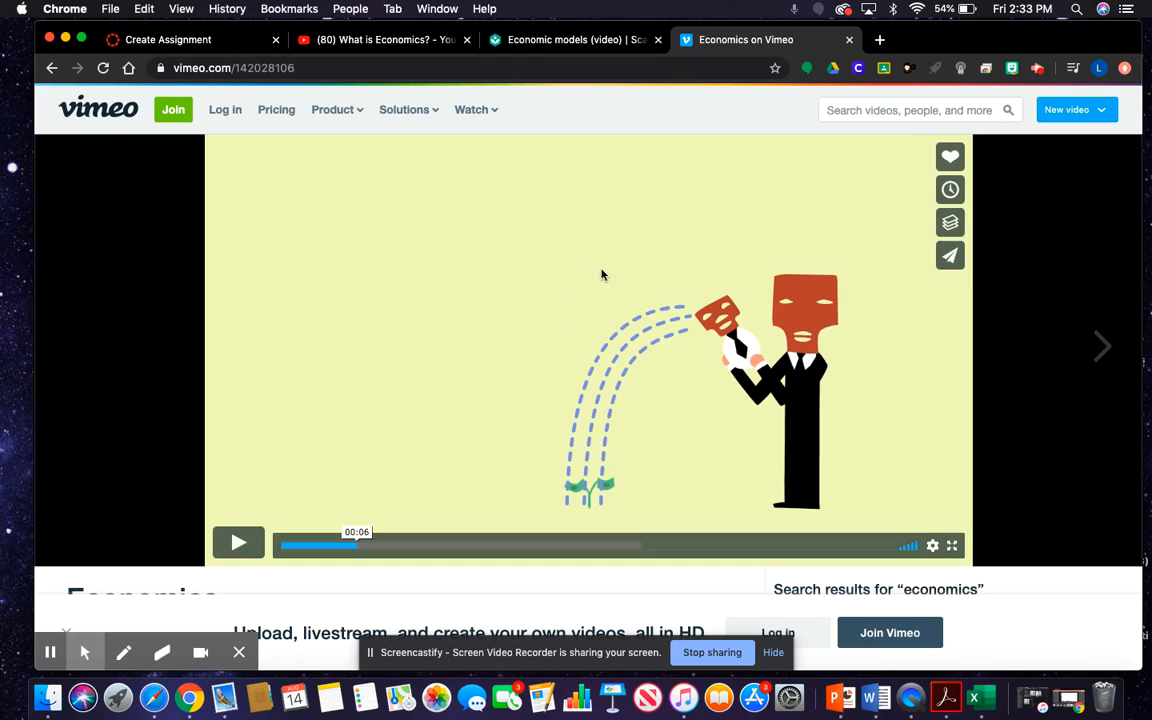
left_click(949, 260)
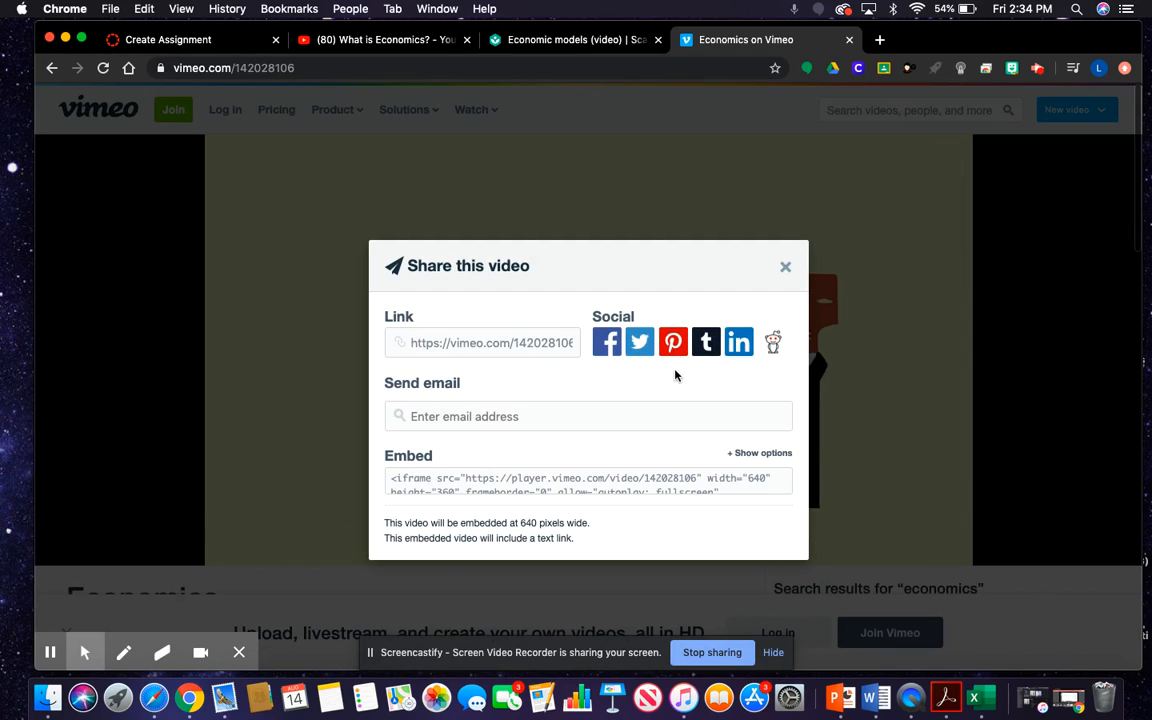
scroll(580, 388, "down", 2)
left_click(573, 392)
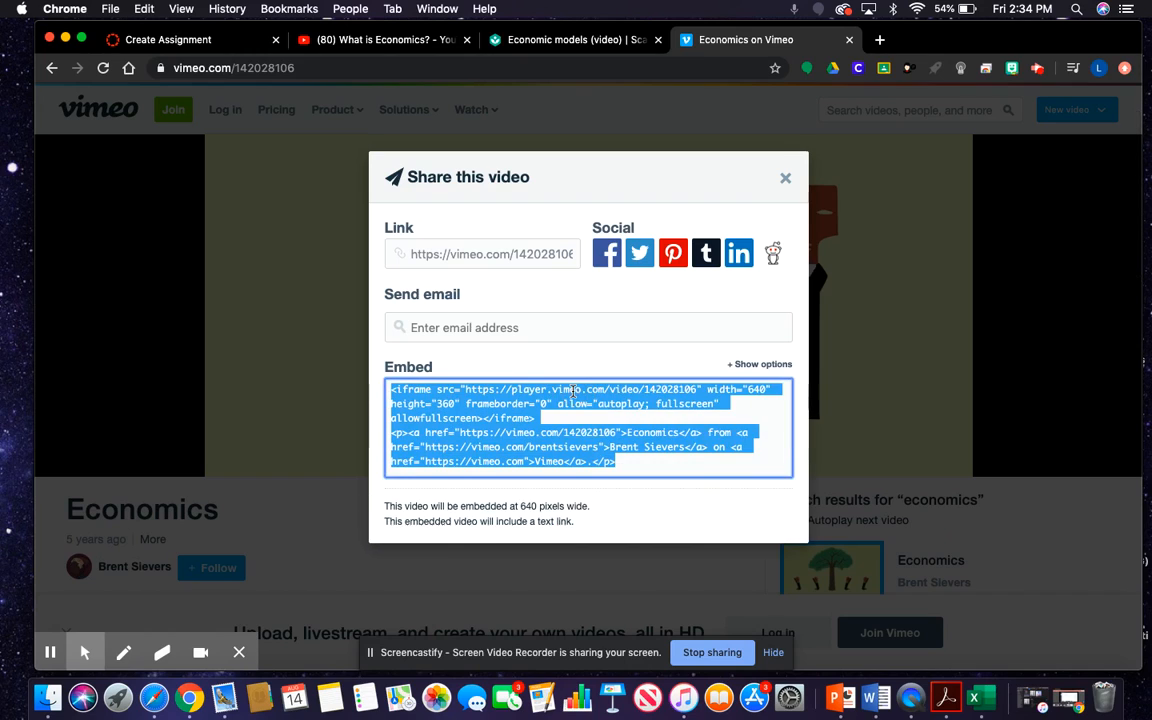
scroll(574, 394, "up", 1)
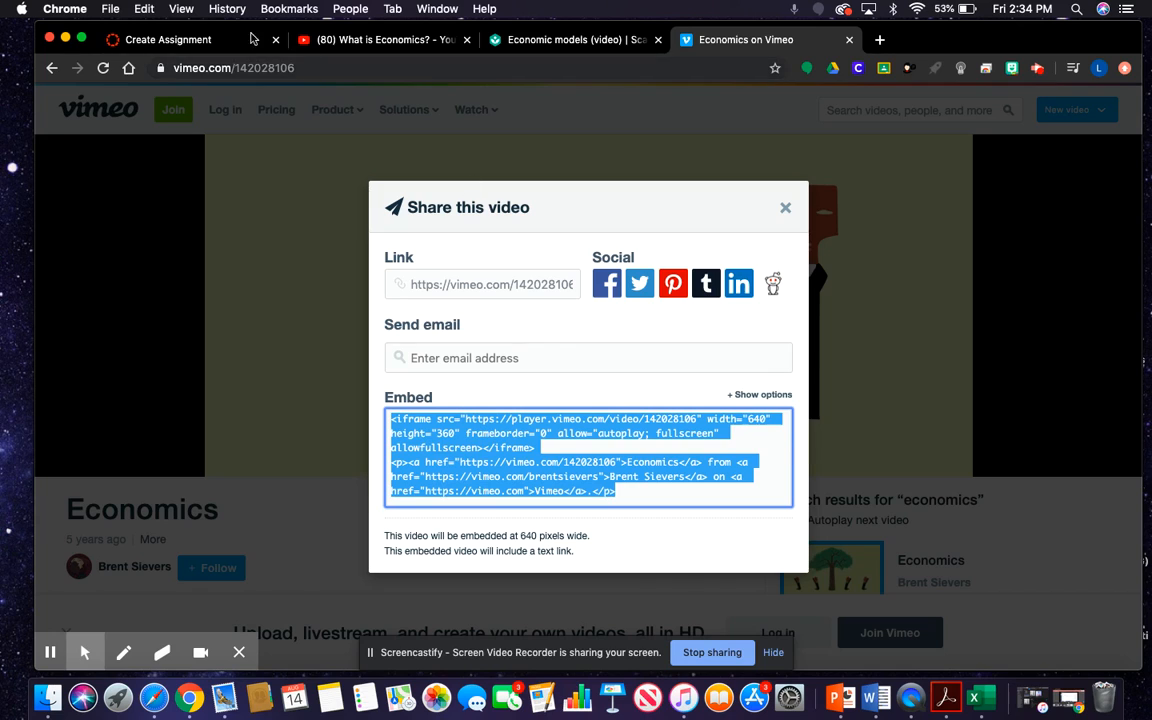
Return to the Canvas assignment and insert the Vimeo video into the description as media using its embed code.
left_click(230, 40)
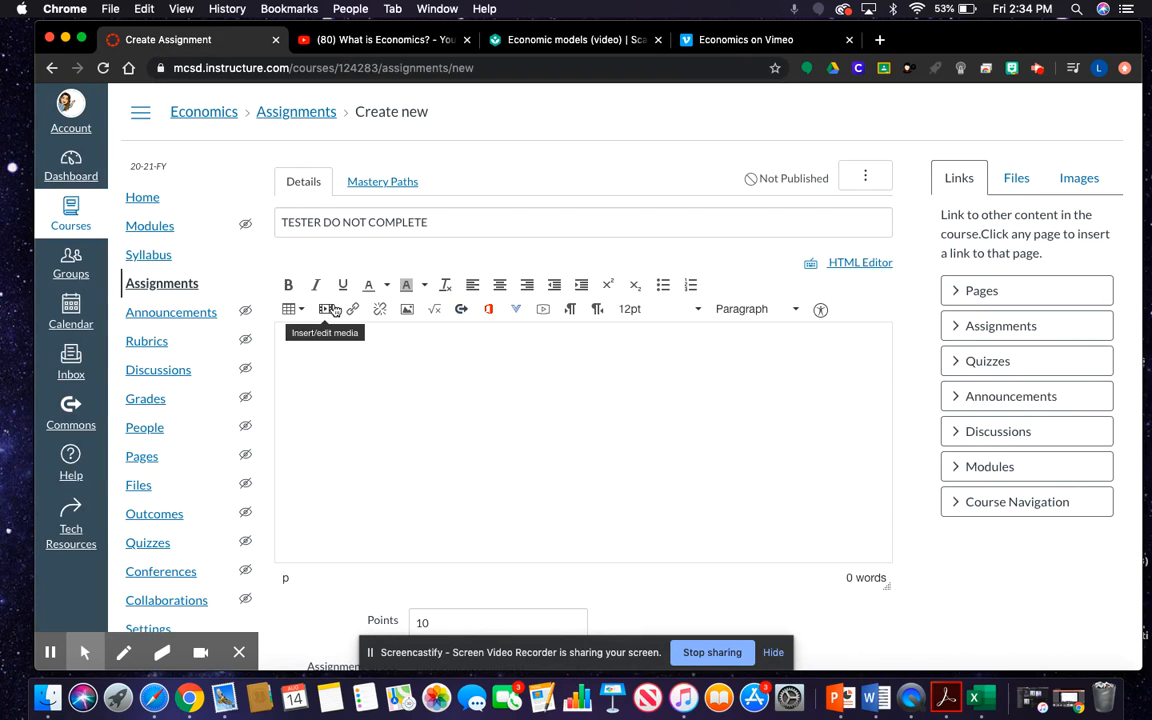
left_click(325, 309)
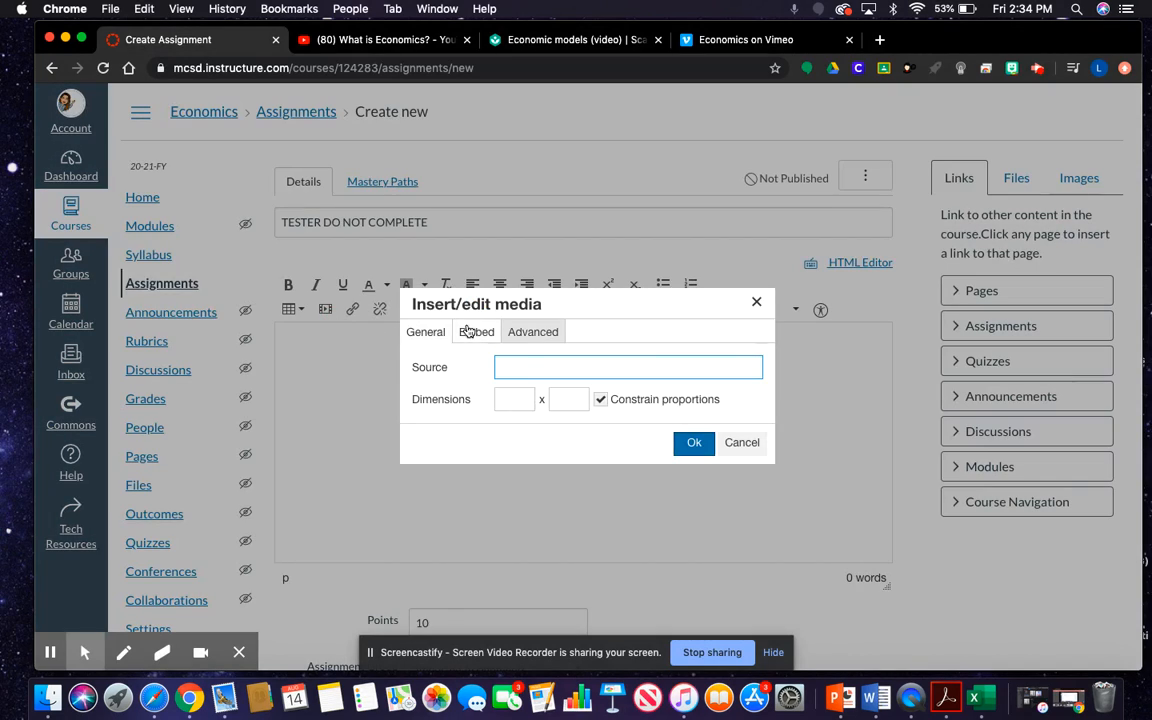
left_click(476, 331)
key("super+v")
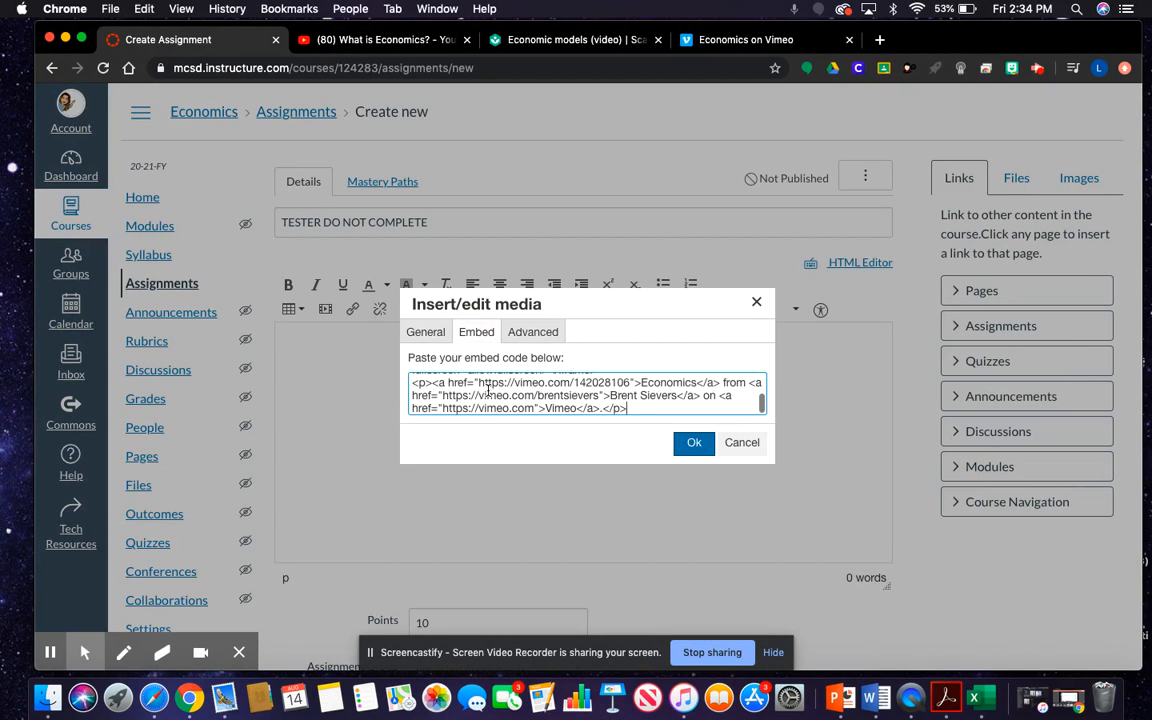
left_click(694, 442)
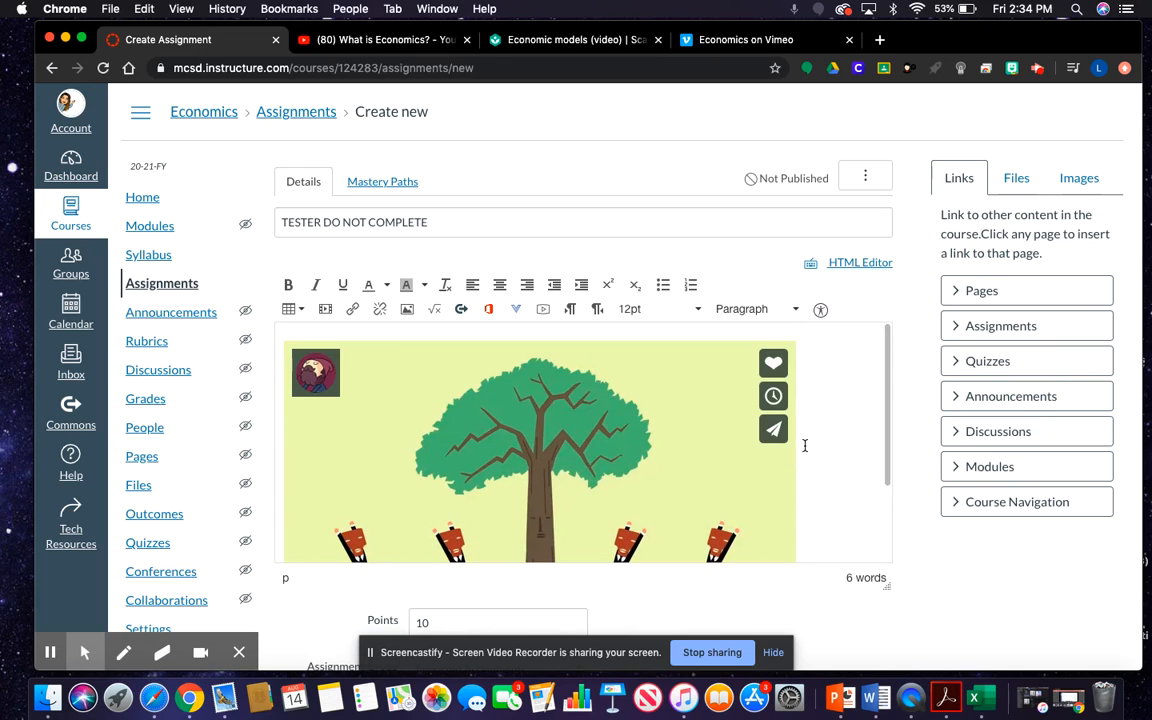
Delete the linked attribution line beneath the embedded Vimeo video.
scroll(804, 445, "down", 3)
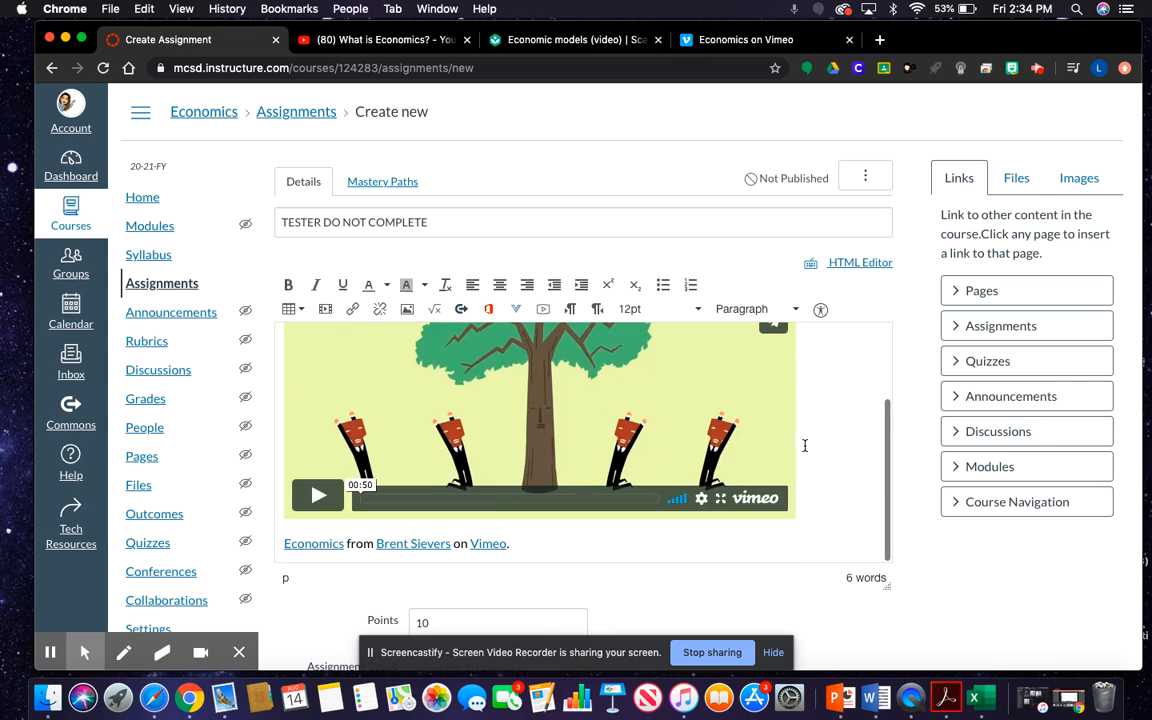
left_click_drag(684, 543, 284, 543)
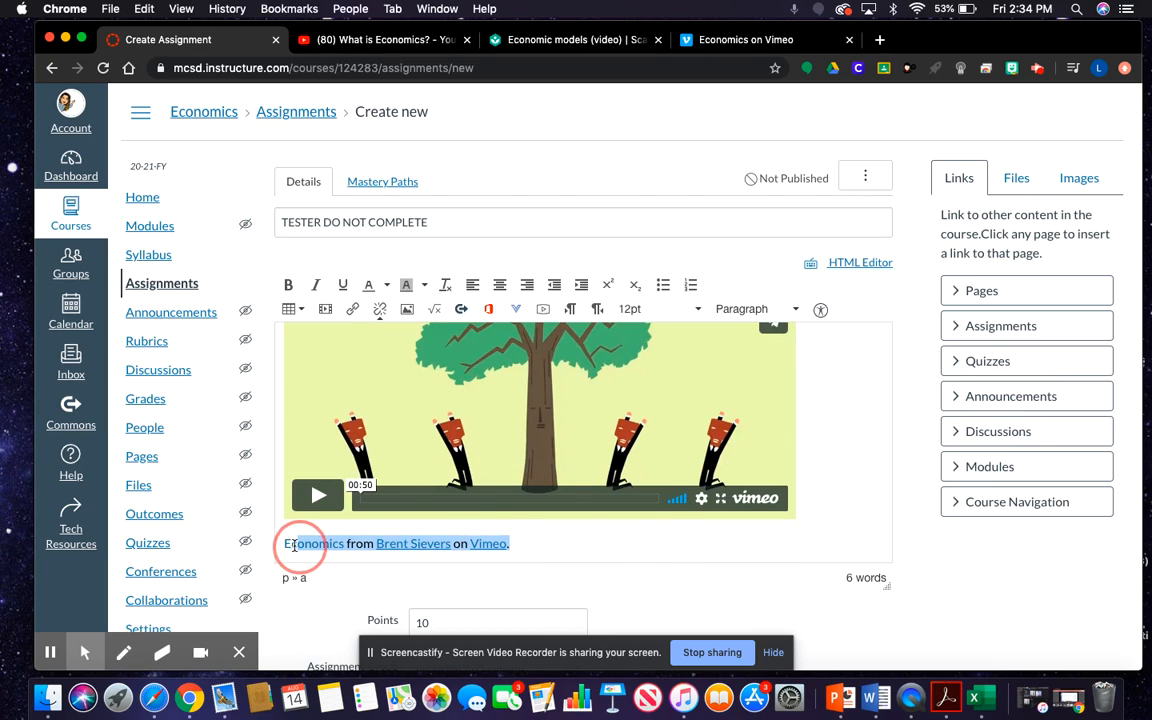
key("BackSpace")
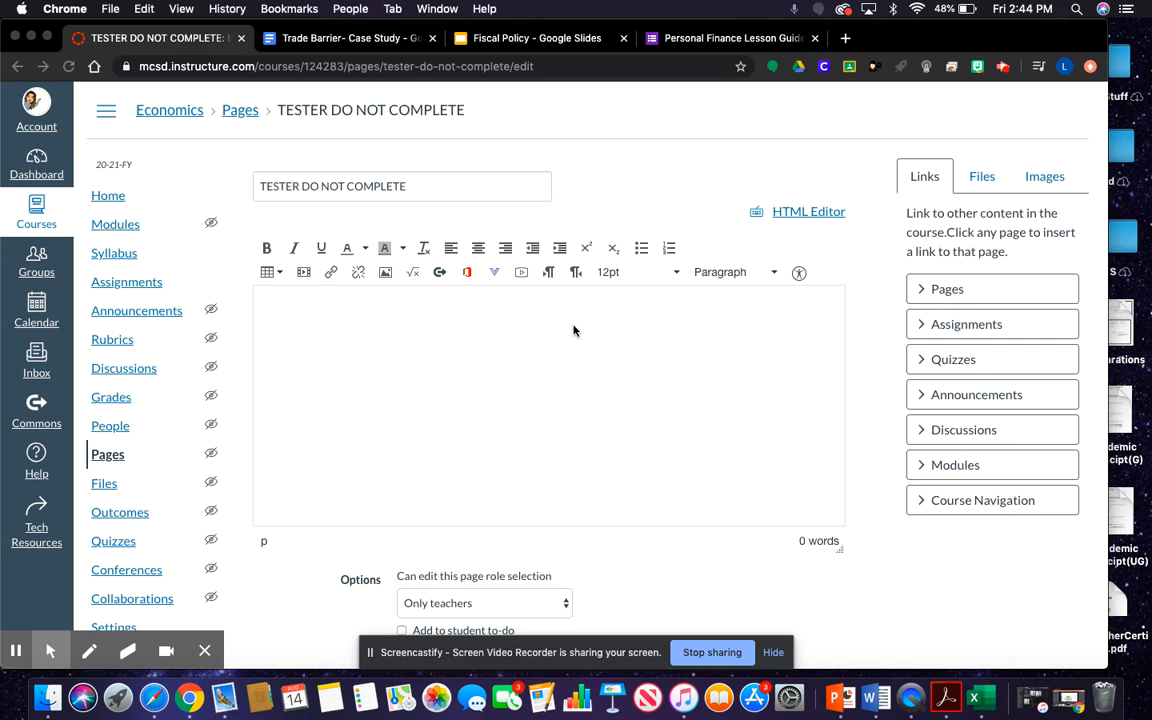
Open the "Personal Finance Lesson Guide" Google Form, copy its embed HTML from the sending options and close the dialog.
left_click(697, 39)
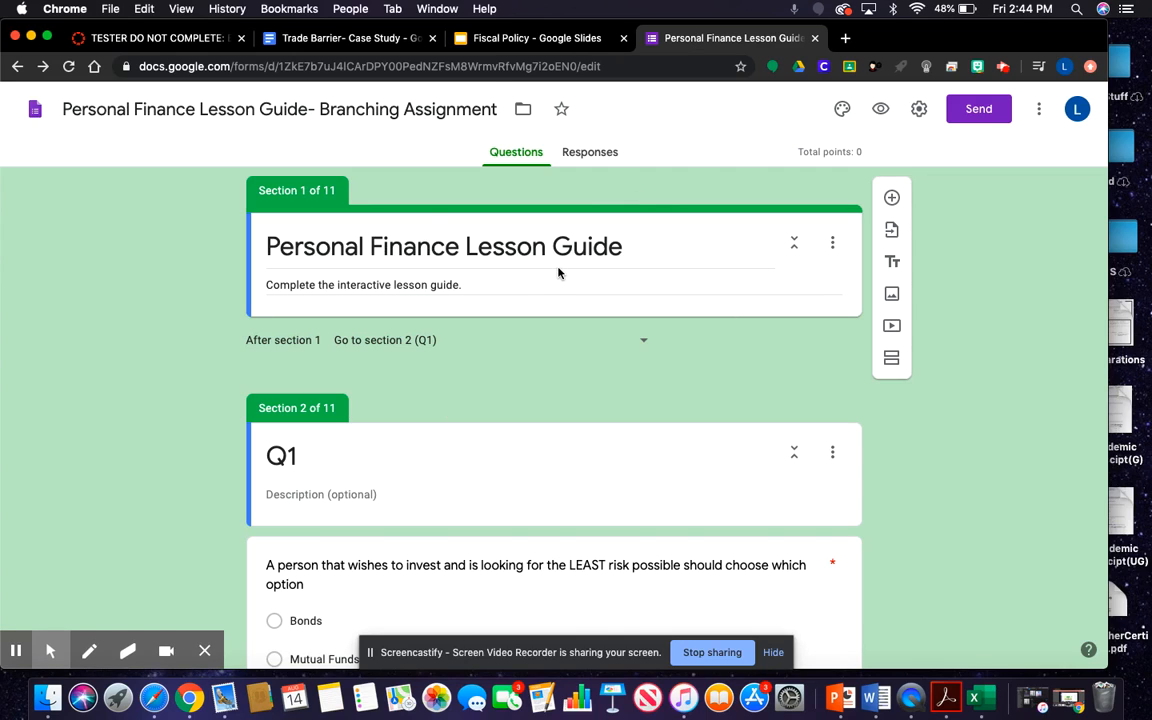
left_click(975, 119)
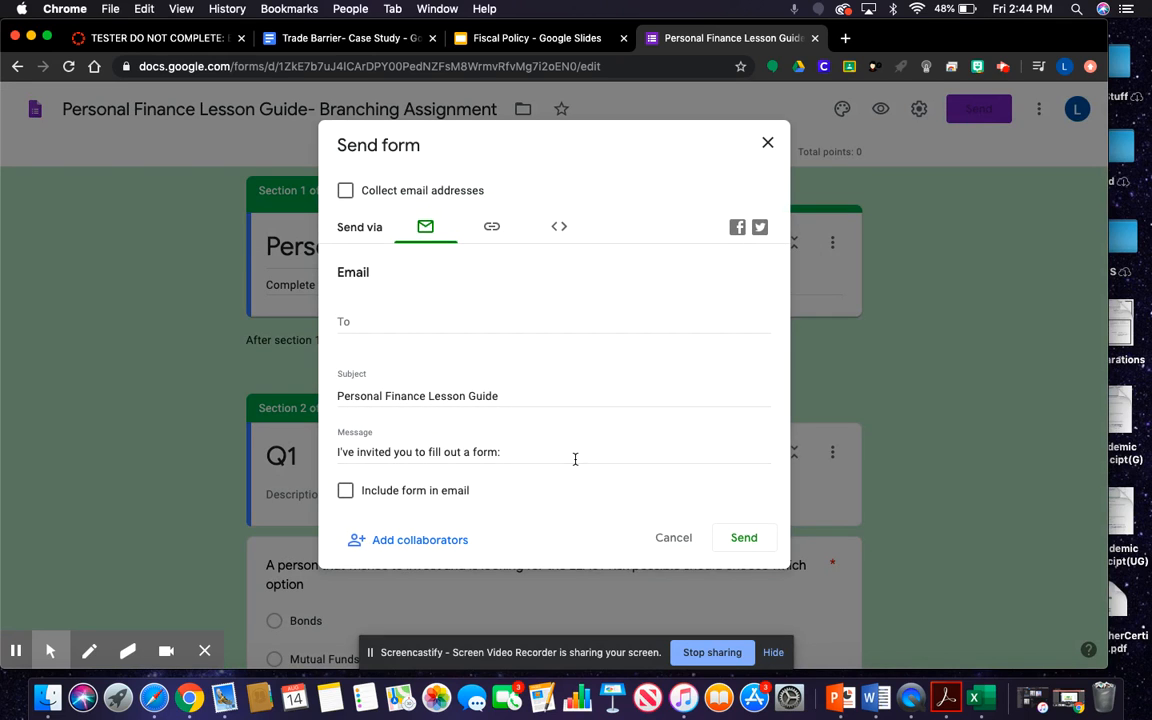
left_click(559, 230)
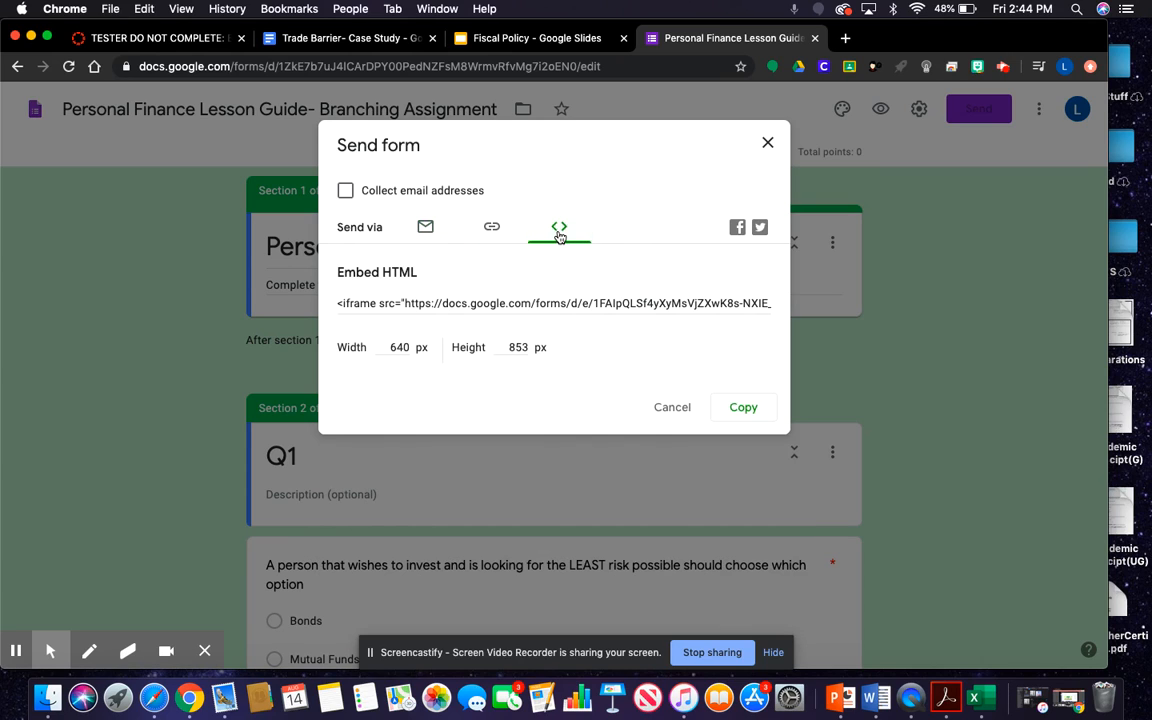
left_click(510, 300)
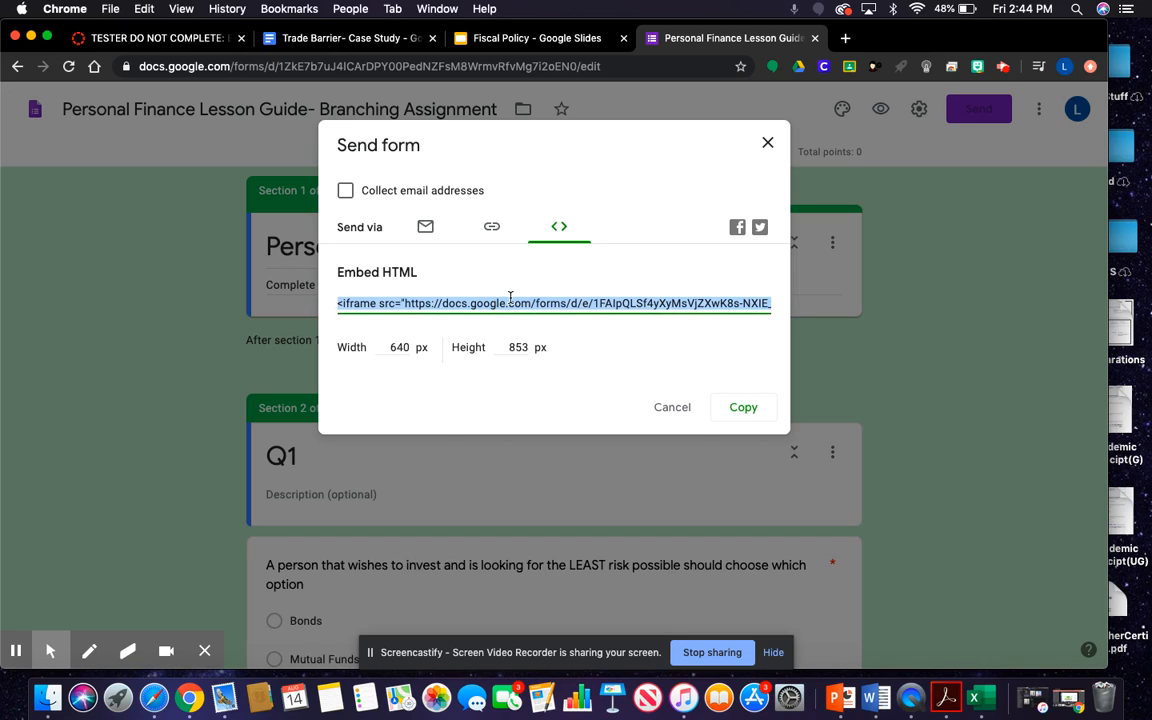
left_click(672, 404)
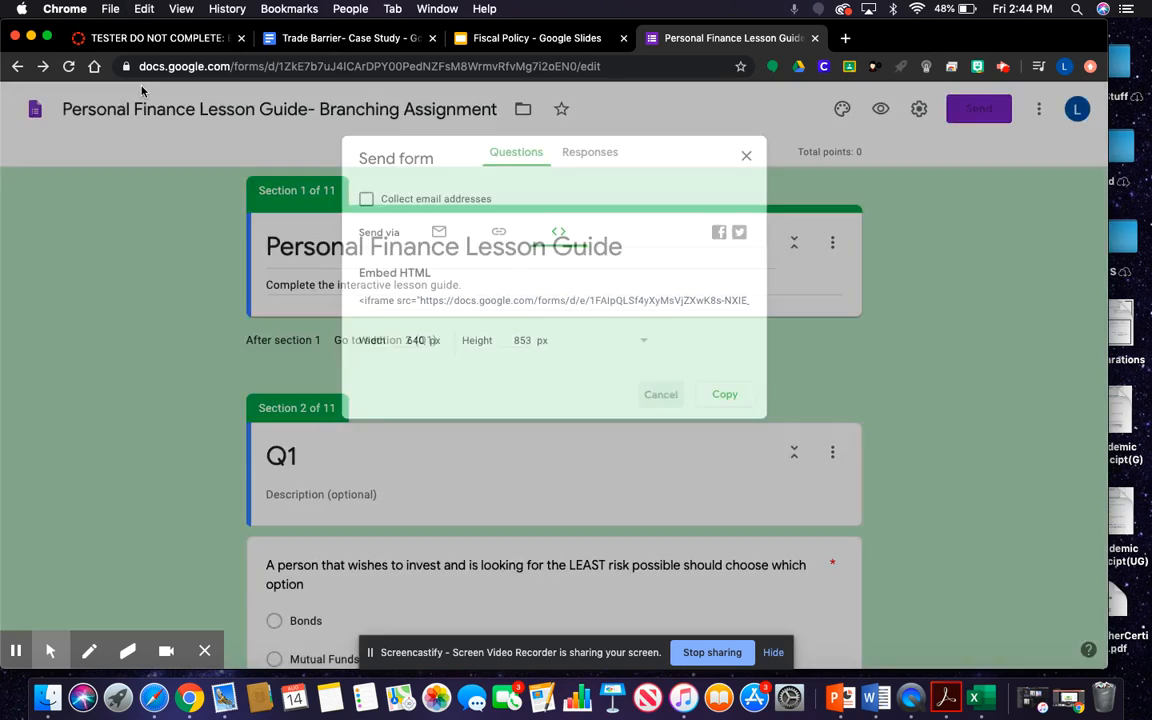
Return to the "TESTER DO NOT COMPLETE" Canvas page and insert the form into its content using the copied embed code.
left_click(158, 38)
left_click(304, 272)
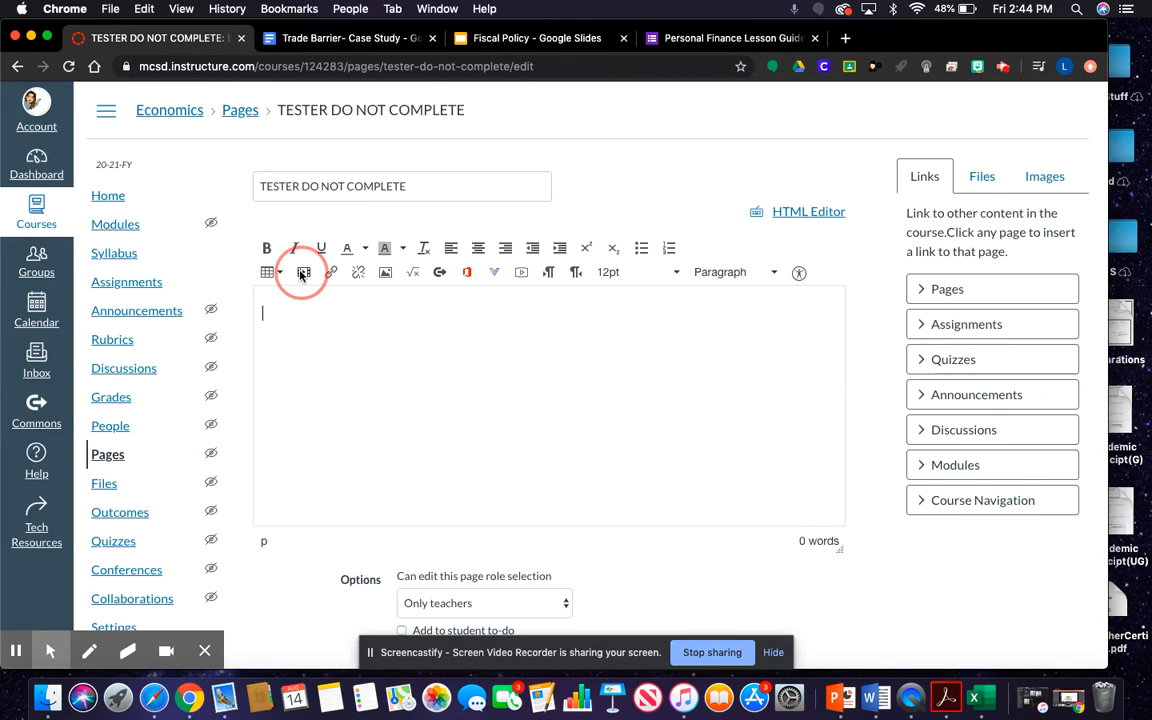
left_click(442, 332)
left_click(436, 378)
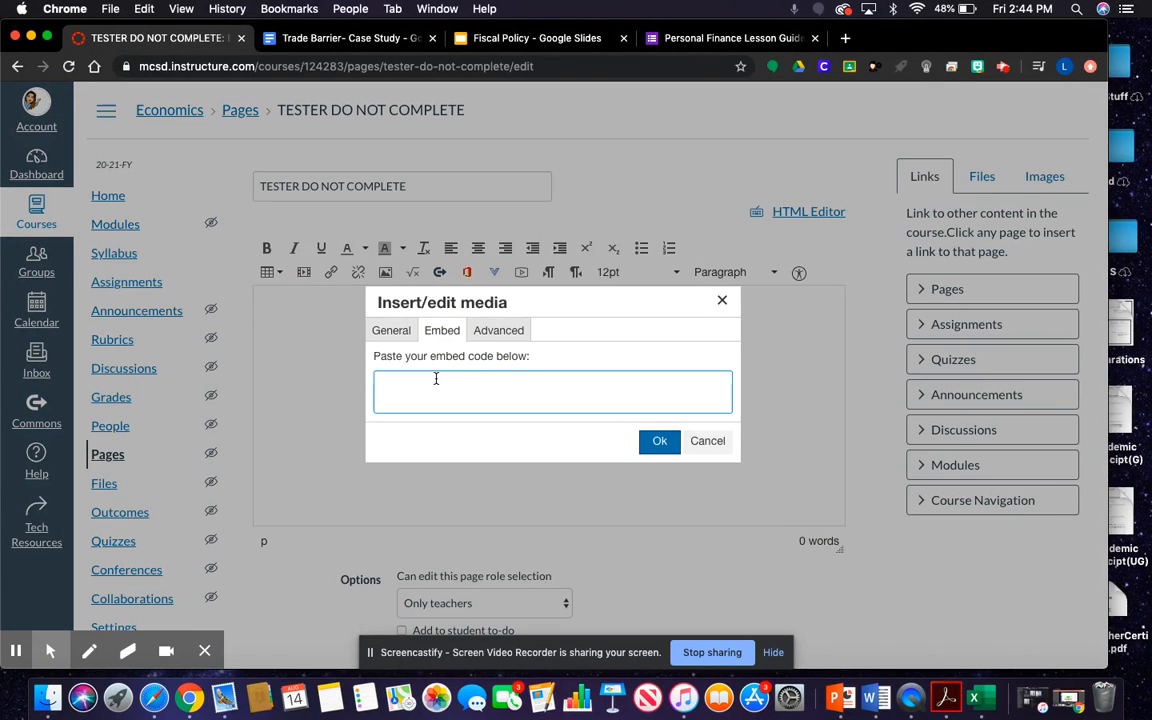
key("super+v")
left_click(659, 441)
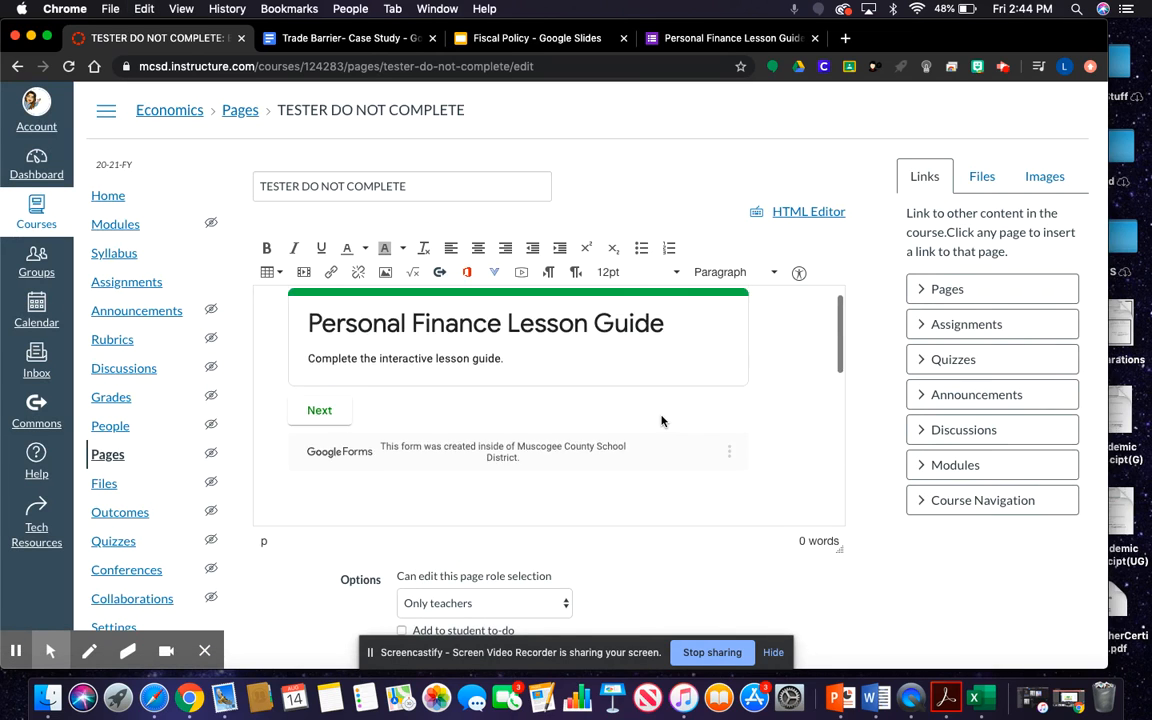
Advance the embedded form to section Q1 and look through its question and navigation within the page editor.
left_click(320, 433)
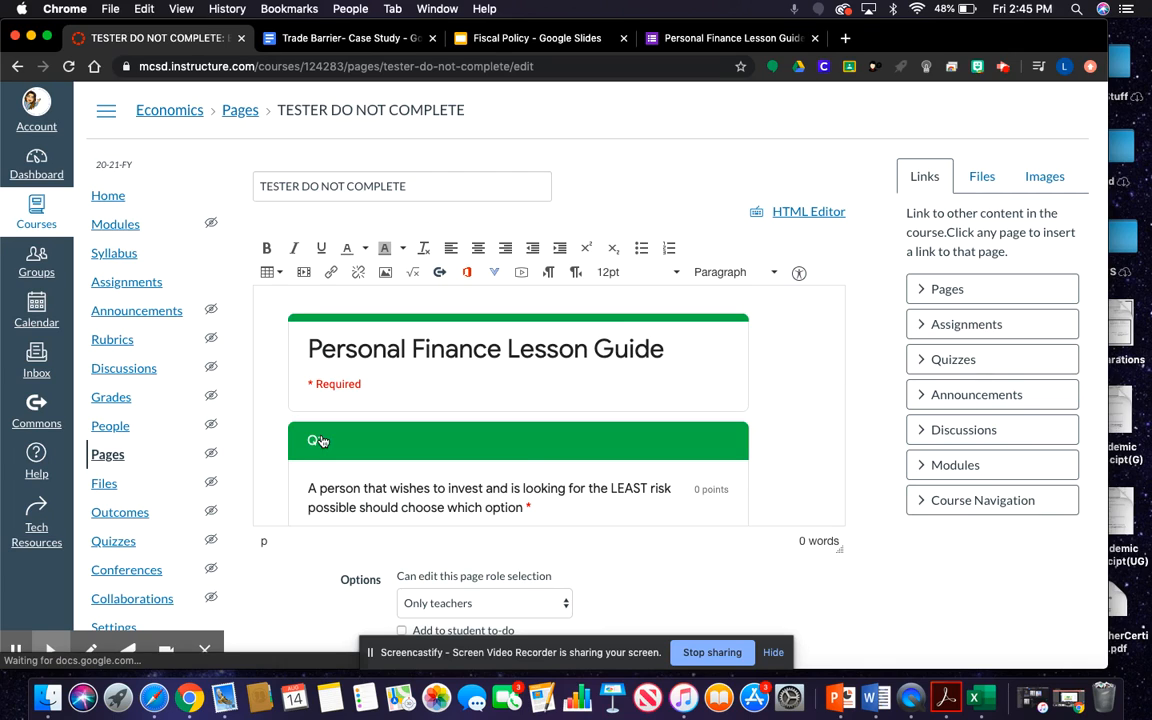
scroll(520, 459, "down", 1)
scroll(450, 442, "down", 3)
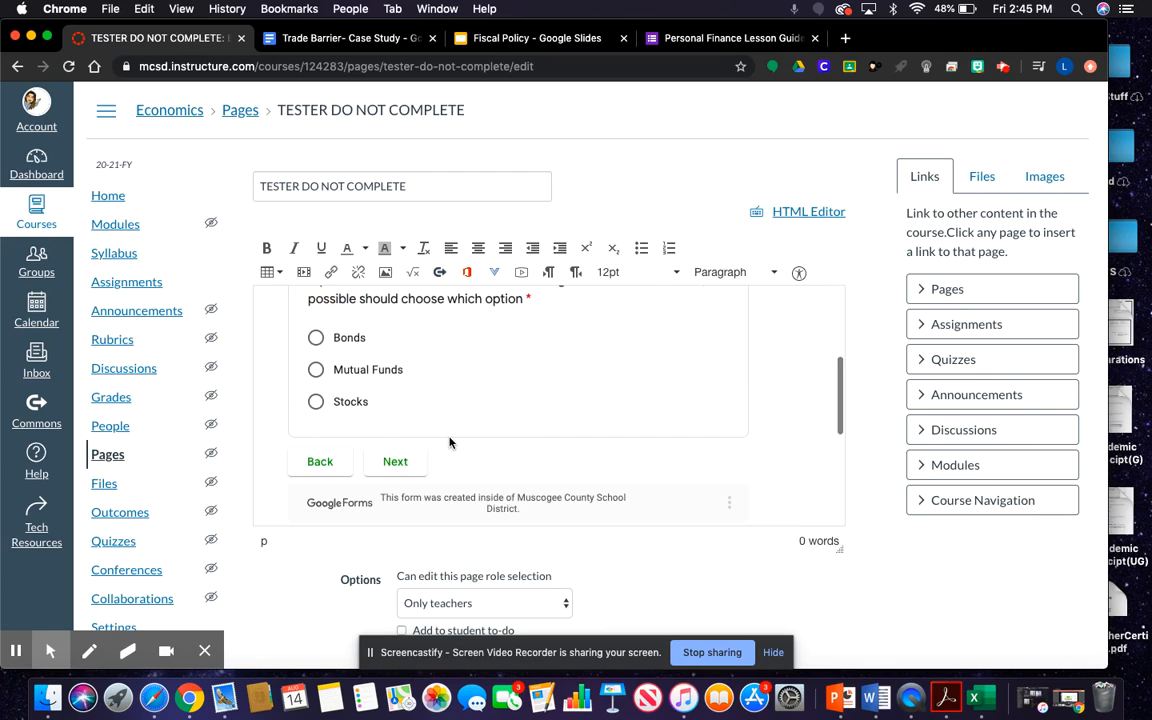
scroll(407, 423, "up", 5)
scroll(407, 423, "down", 5)
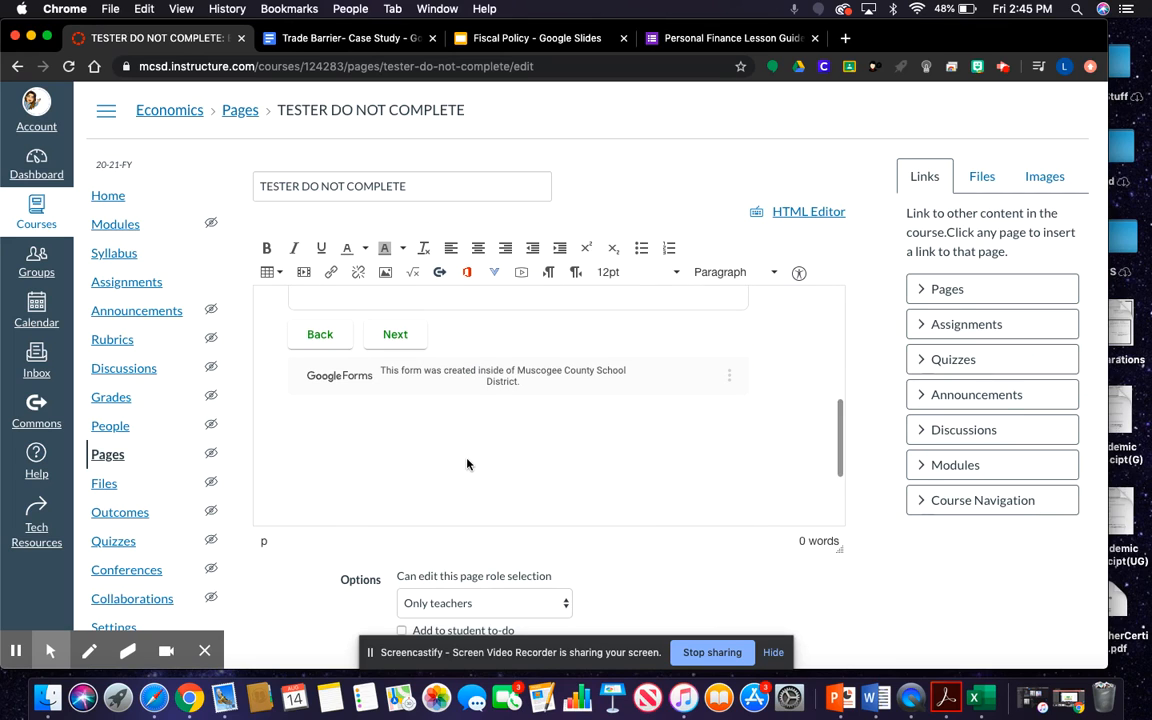
scroll(628, 423, "up", 5)
scroll(628, 423, "down", 5)
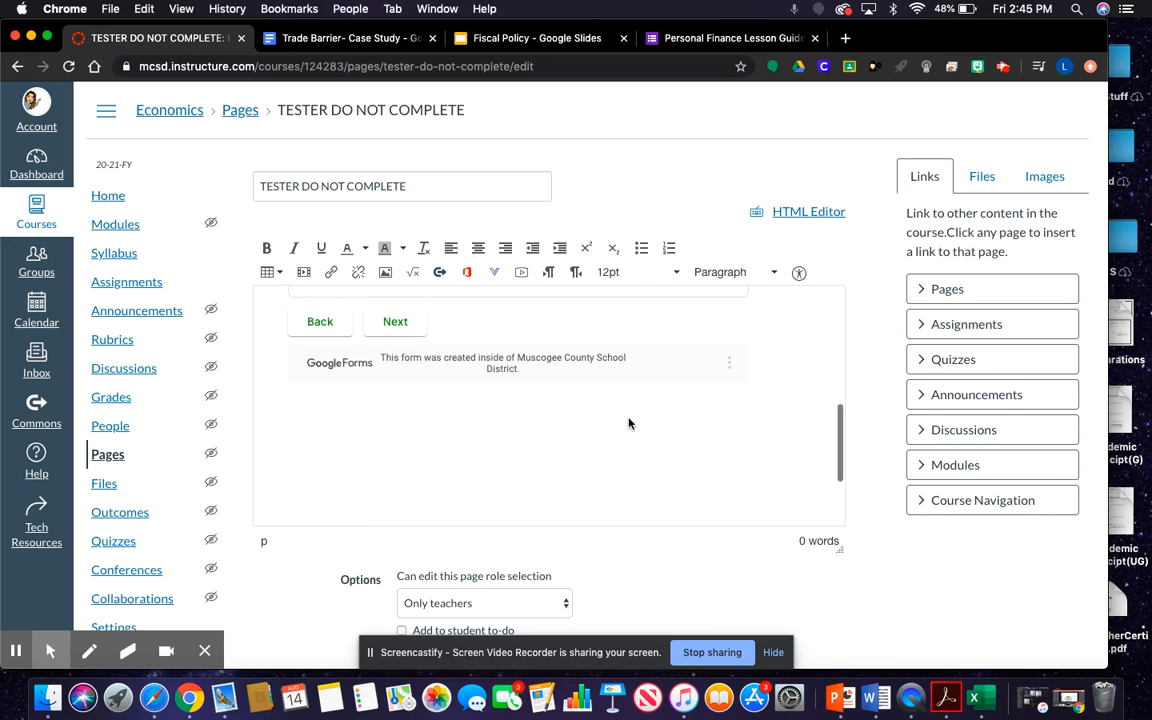
scroll(628, 423, "up", 4)
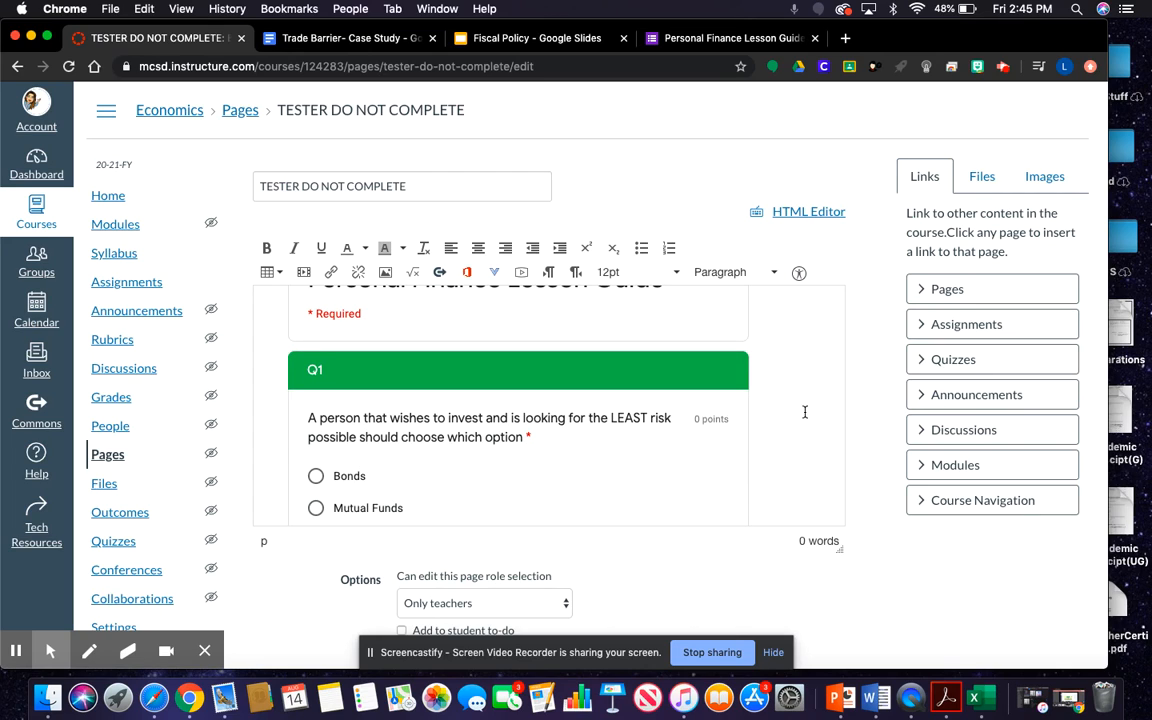
Select the embedded form and delete it from the Canvas page.
left_click(628, 410)
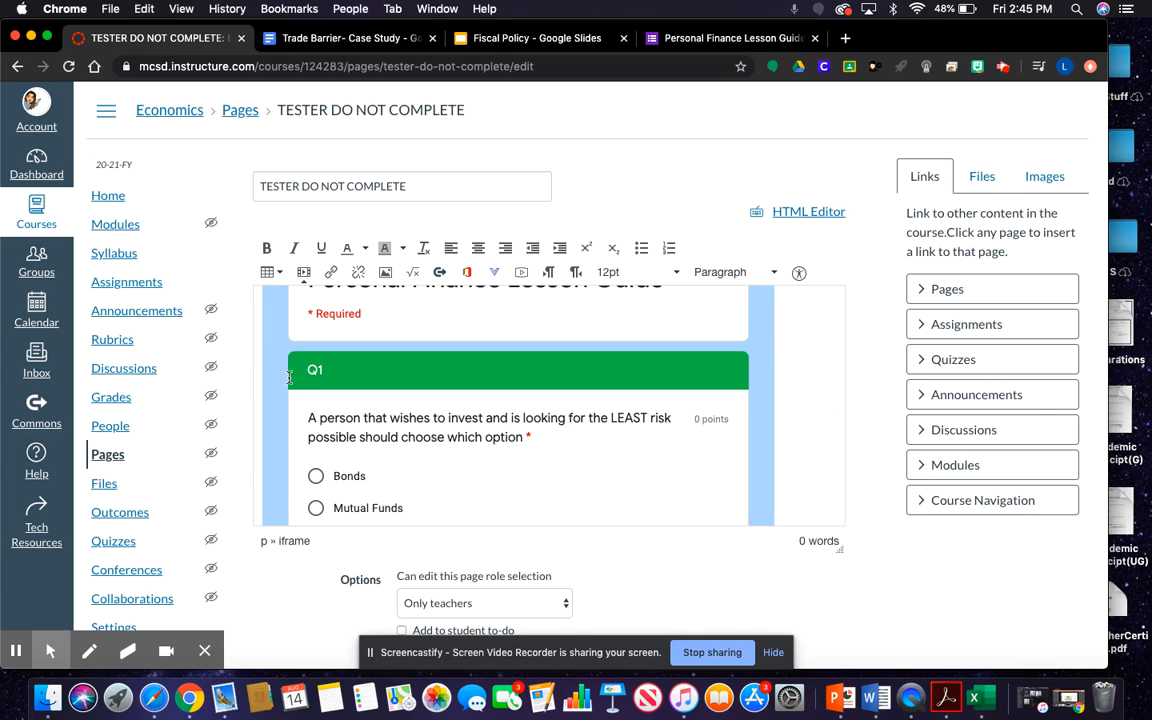
key("BackSpace")
Switch to the "Fiscal Policy" Google Slides file, open its web publishing settings and stop publishing it.
left_click(555, 40)
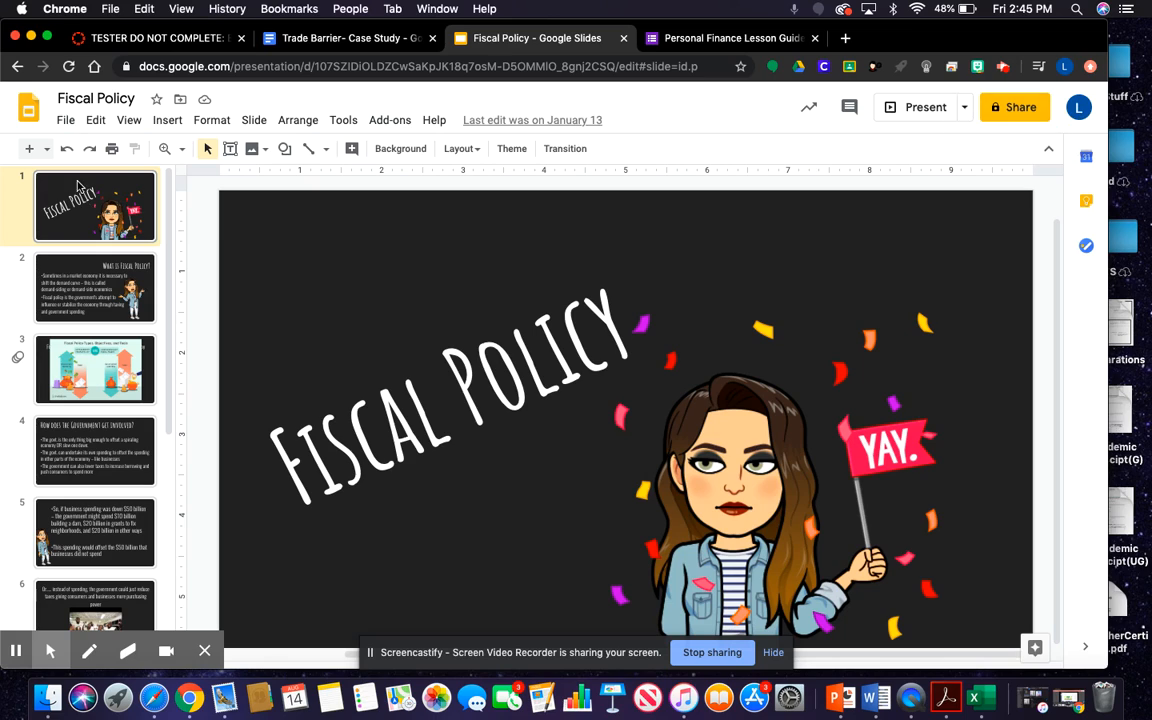
left_click(65, 120)
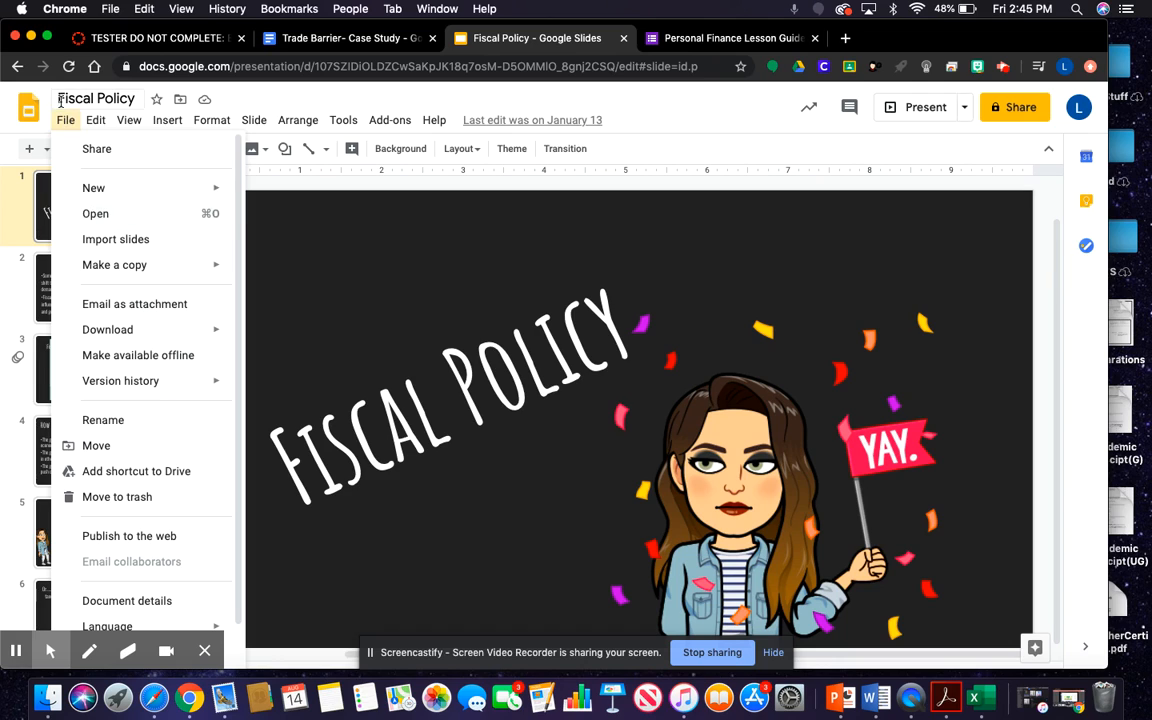
left_click(190, 535)
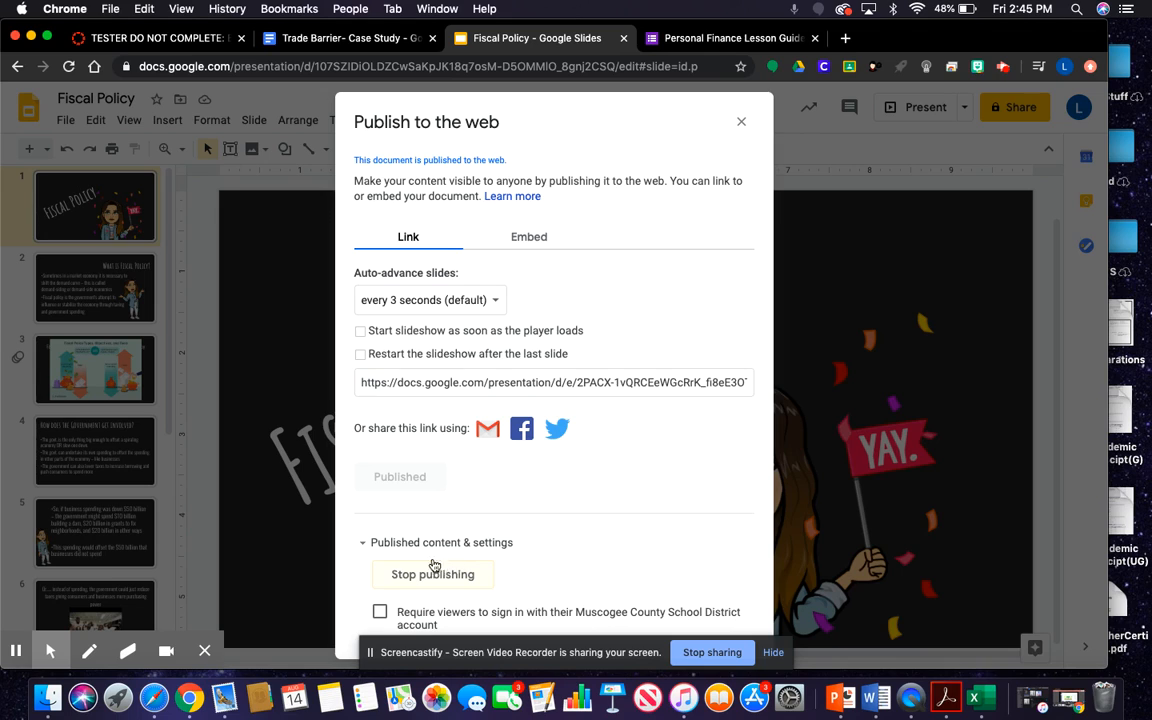
left_click(400, 577)
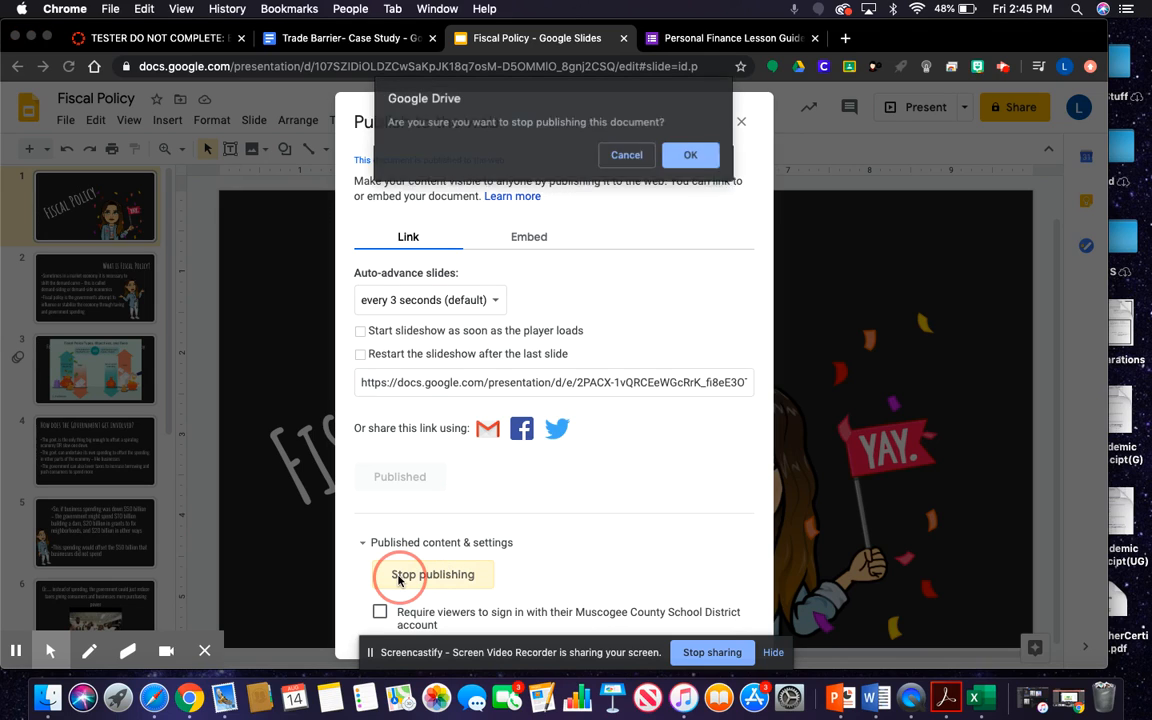
left_click(688, 158)
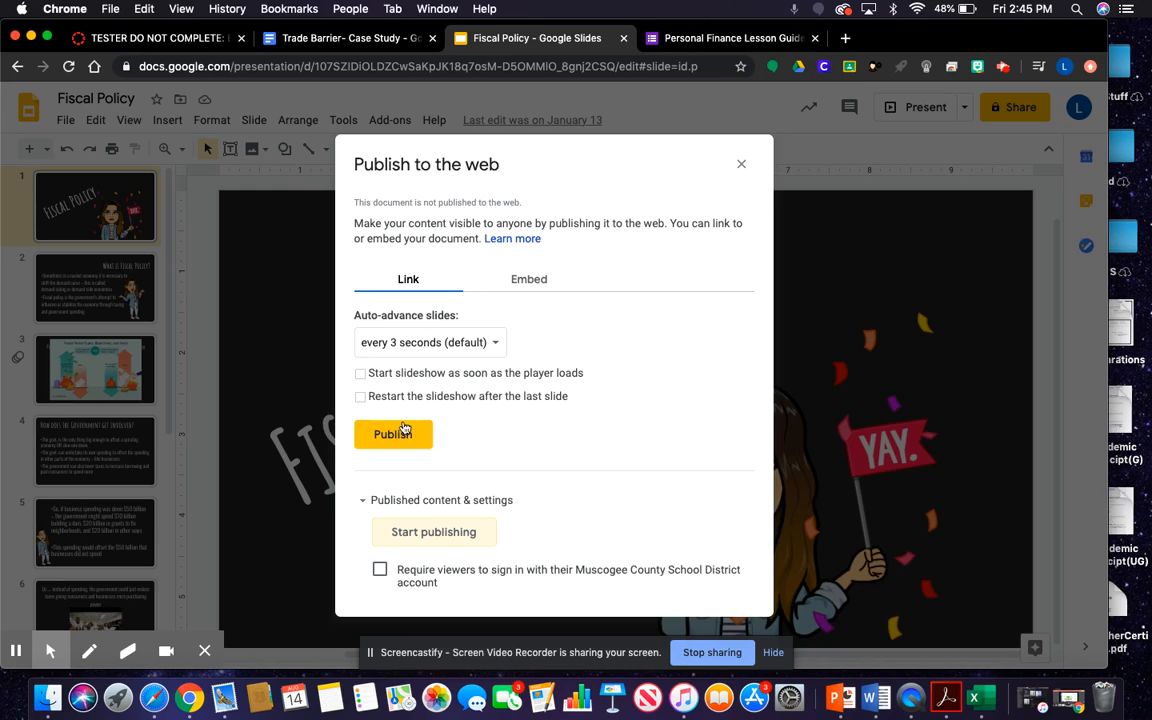
Publish the slides for embedding at Medium (960x569) with Muscogee County School District sign-in required, and copy the embed code.
left_click(516, 291)
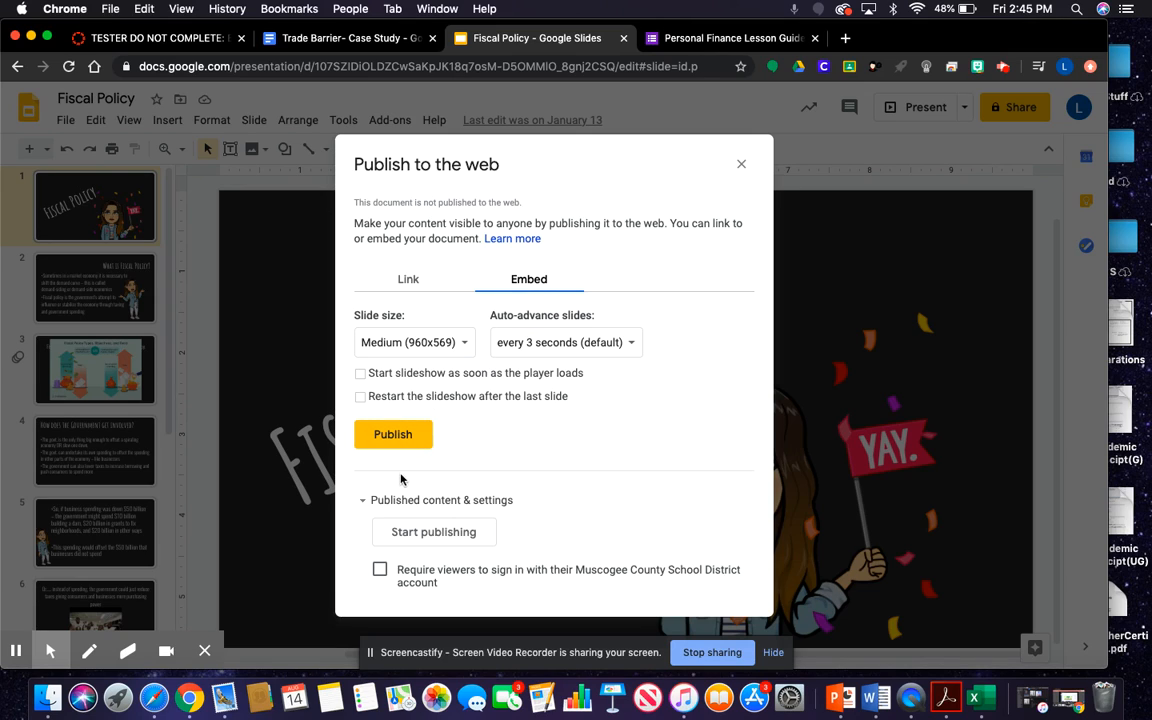
left_click(380, 569)
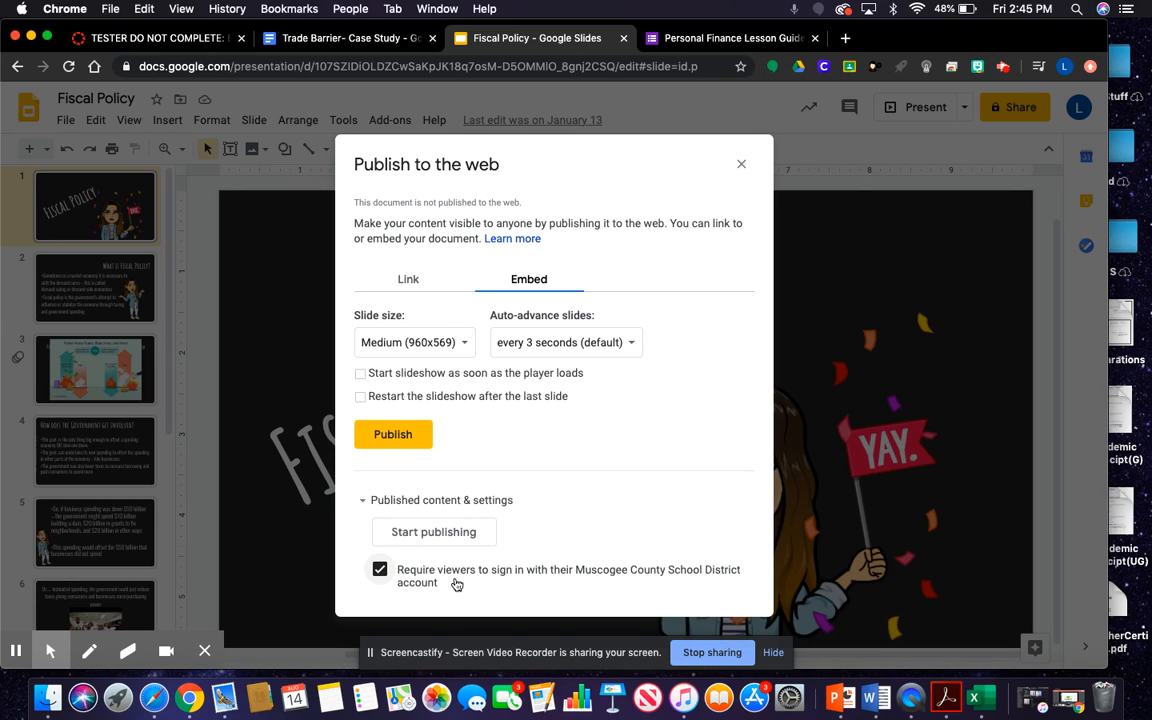
left_click(400, 436)
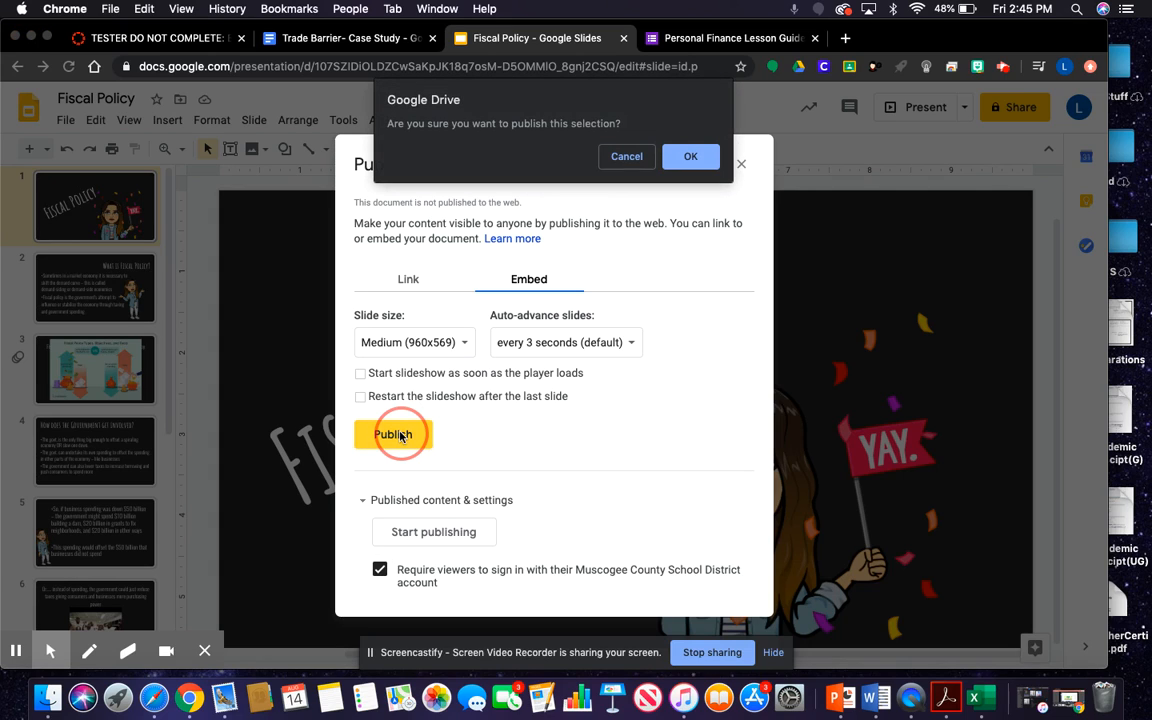
left_click(690, 156)
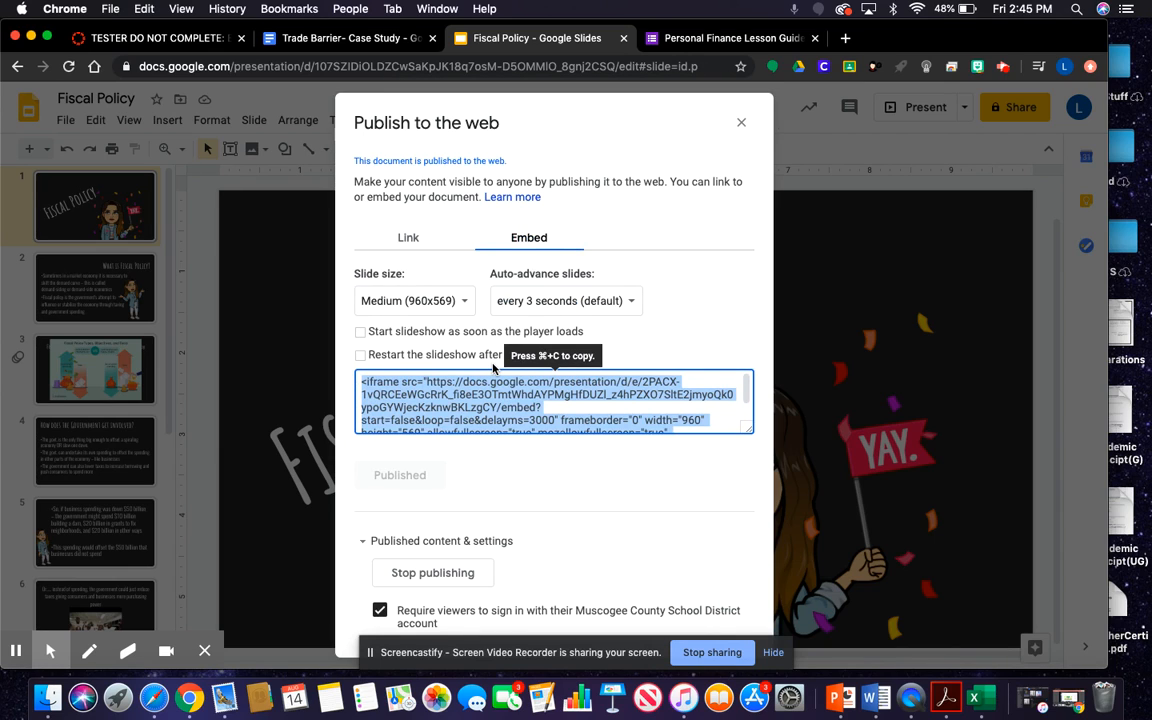
Return to the "TESTER DO NOT COMPLETE" Canvas page, insert the slides using the copied embed code and save the page.
left_click(200, 38)
left_click(303, 272)
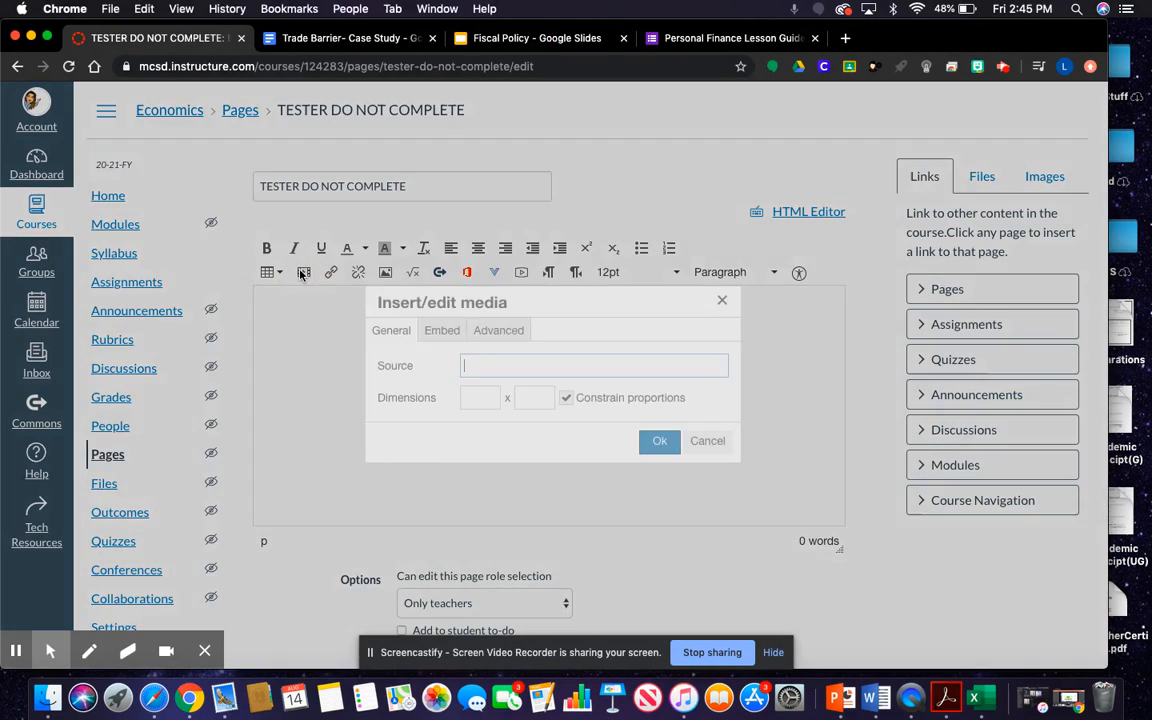
left_click(442, 330)
left_click(454, 394)
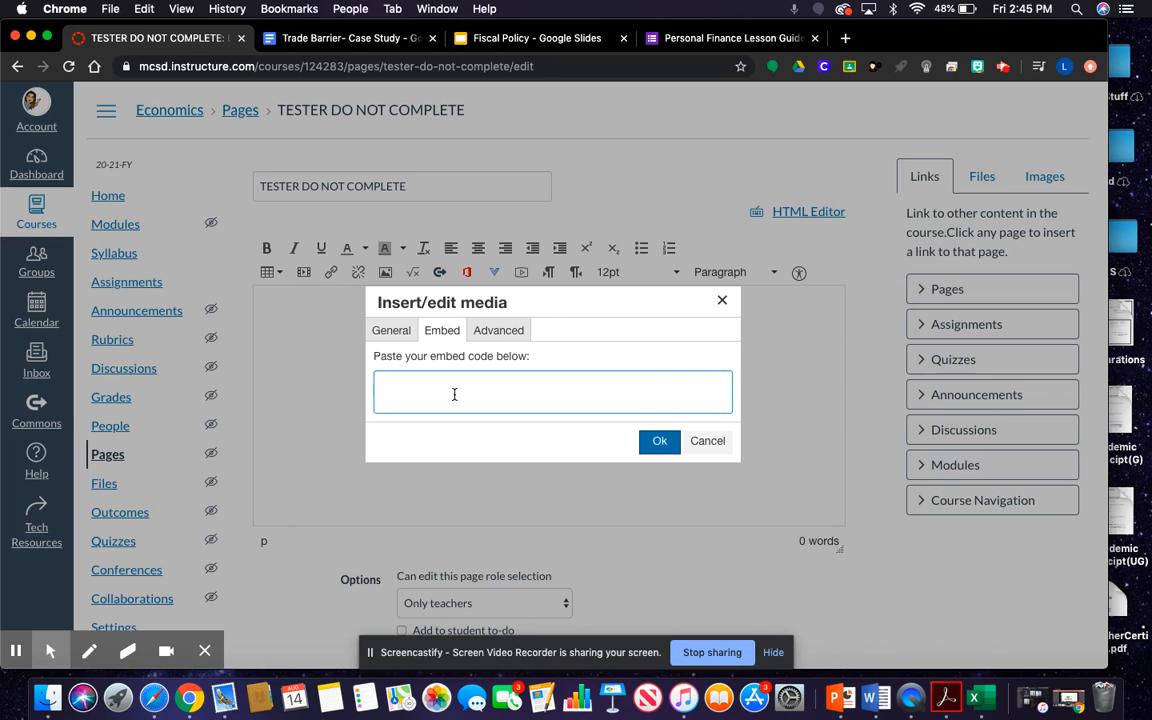
key("super+v")
left_click(659, 441)
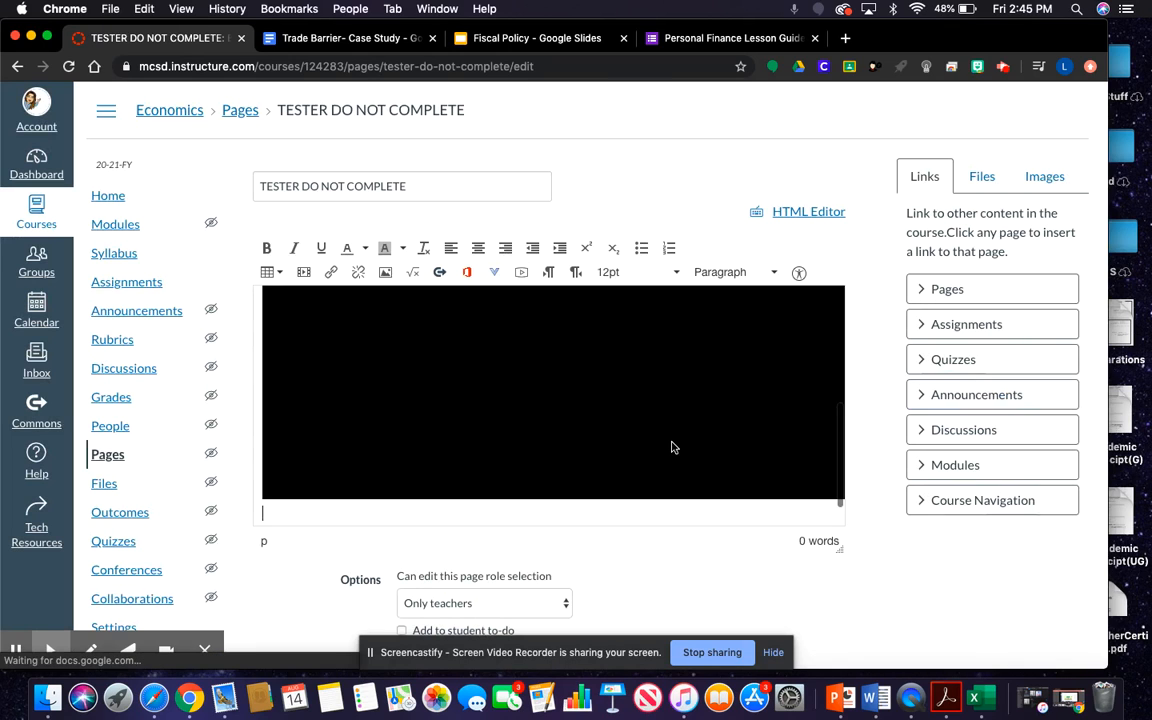
scroll(841, 589, "down", 2)
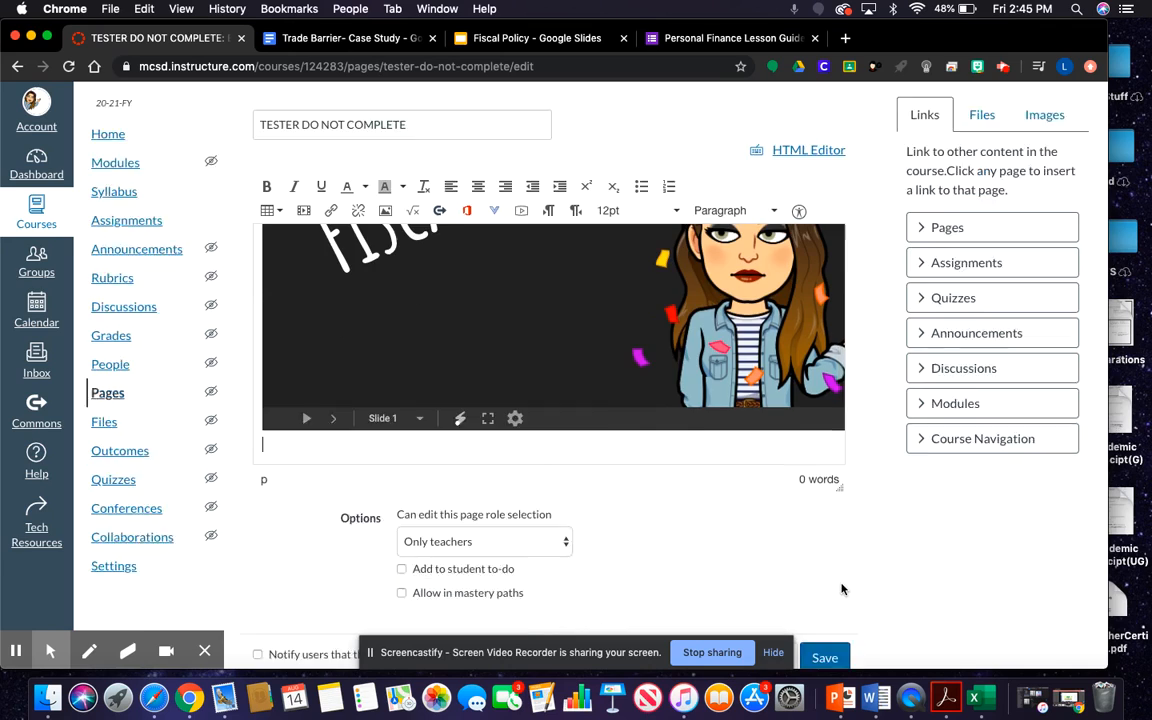
scroll(841, 589, "down", 1)
left_click(826, 626)
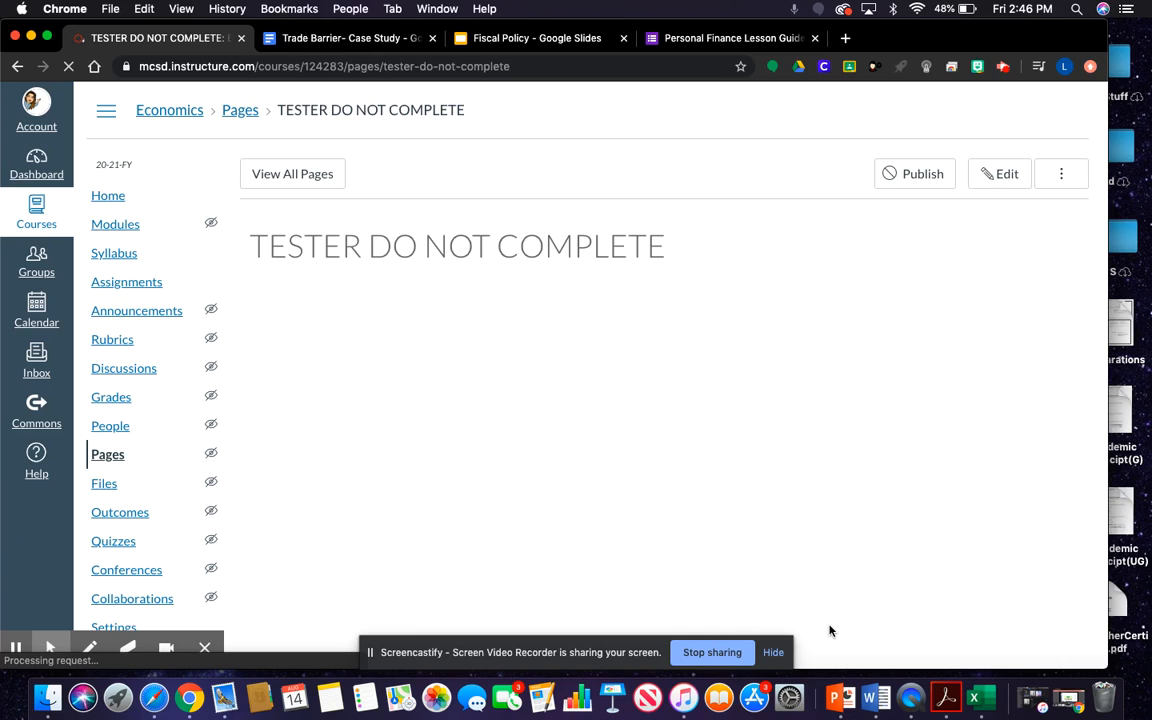
Page through the embedded Fiscal Policy presentation to slide 8 on the saved page and try its laser pointer.
scroll(829, 630, "down", 3)
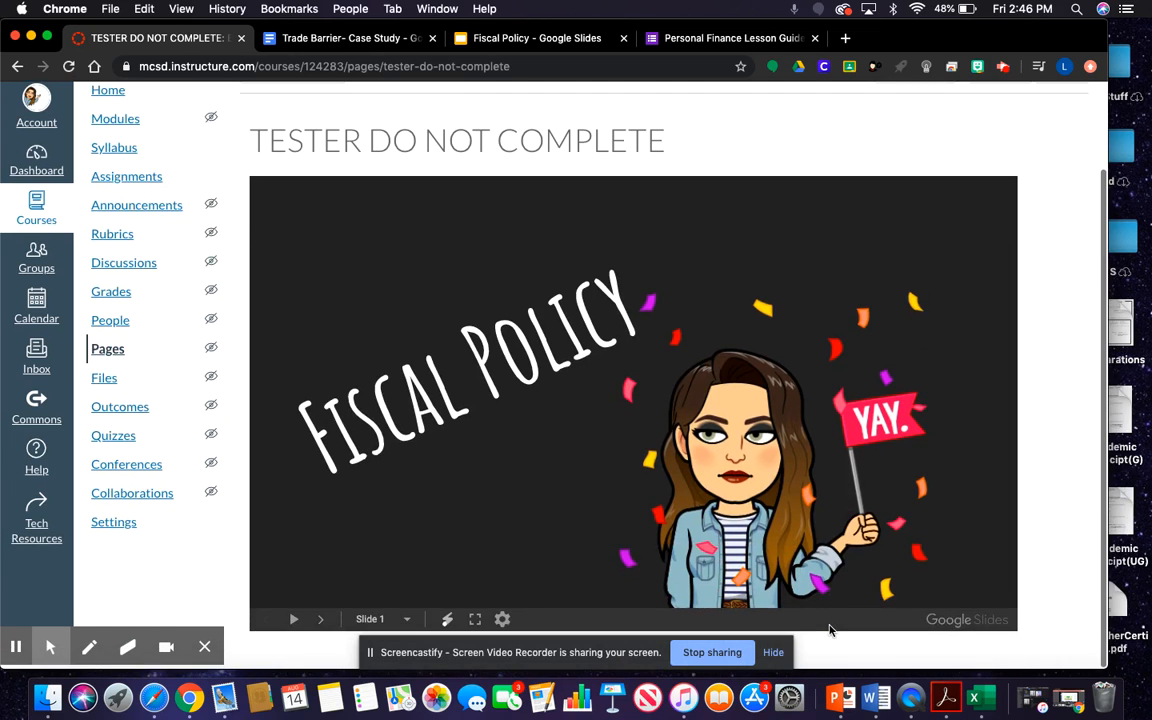
left_click(321, 624)
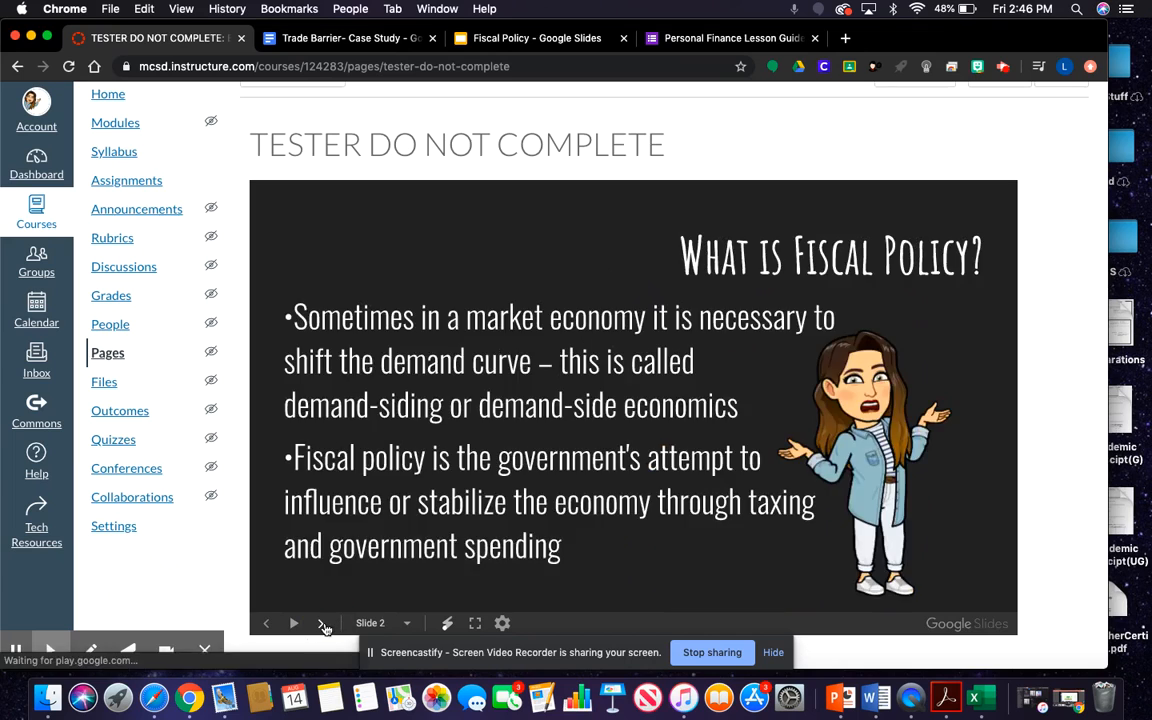
left_click(321, 624)
left_click(323, 624)
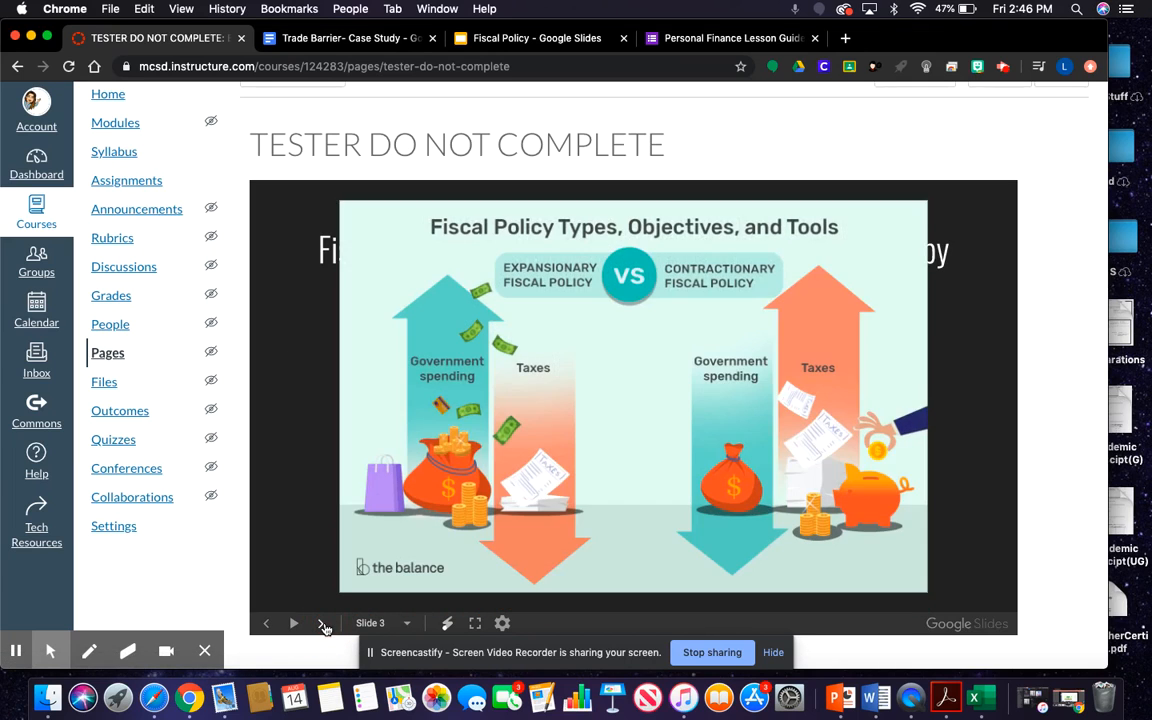
left_click(323, 624)
left_click(323, 624)
left_click(323, 624)
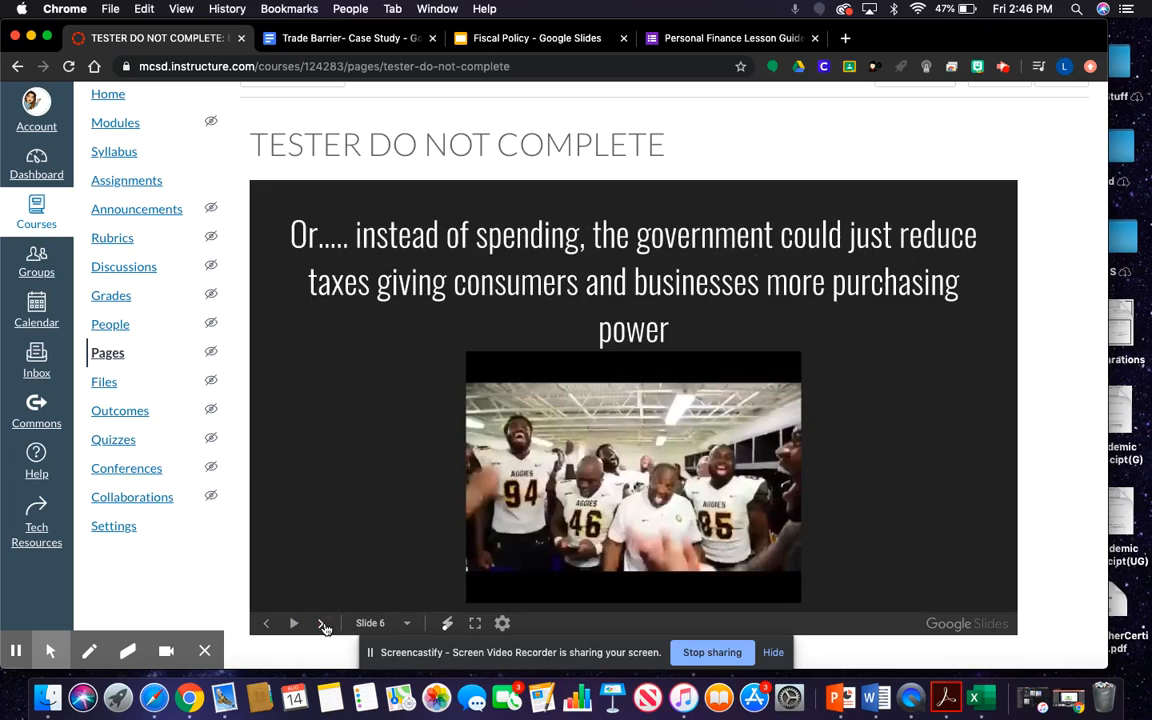
left_click(323, 624)
left_click(323, 624)
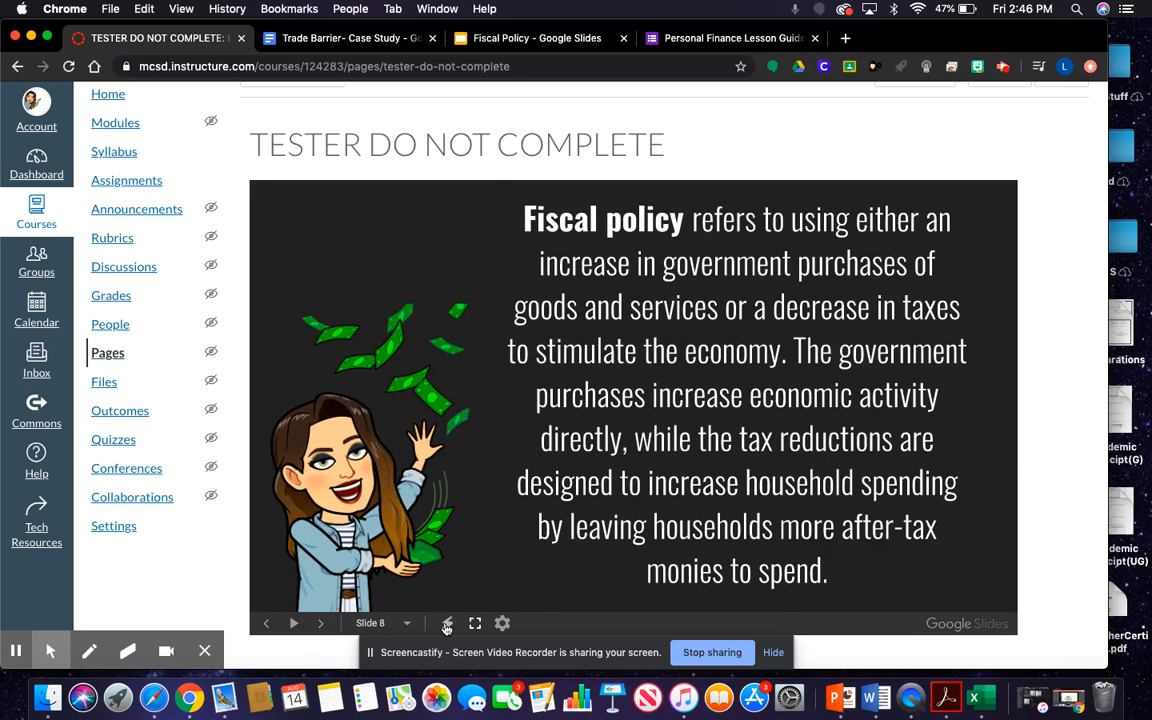
left_click(446, 625)
left_click(446, 623)
Reopen the page for editing, delete the slides' iframe code in the HTML view and return to the Rich Content Editor.
scroll(711, 420, "up", 2)
left_click(1003, 174)
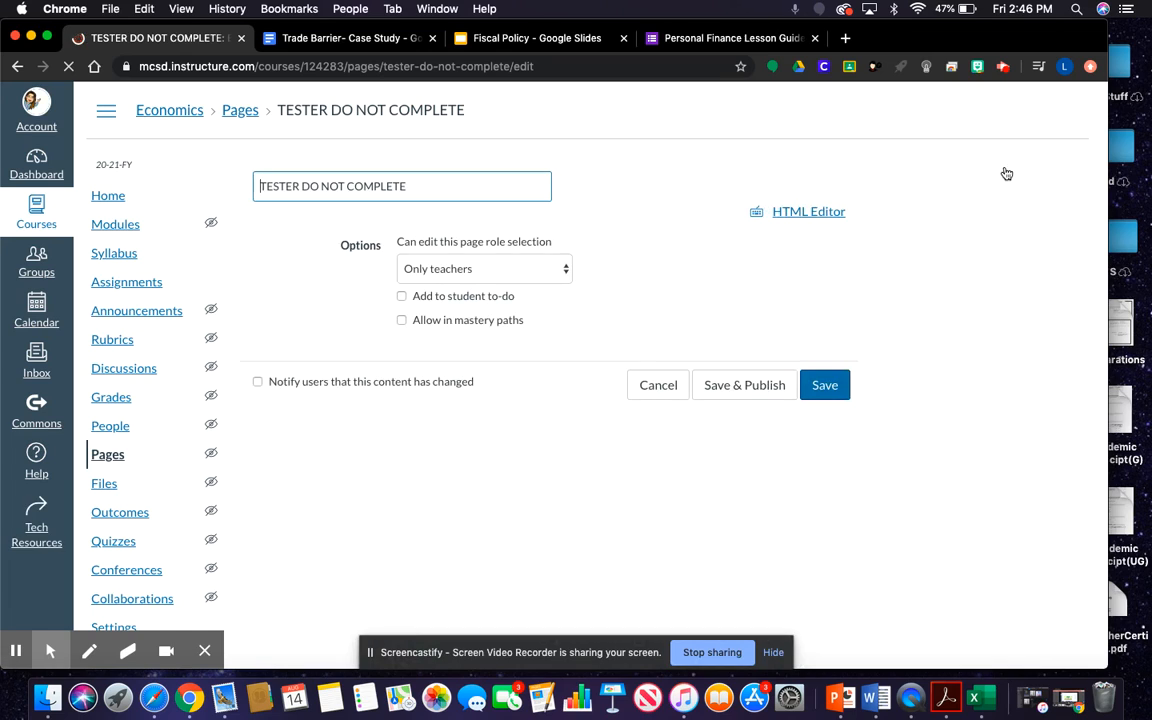
left_click(803, 211)
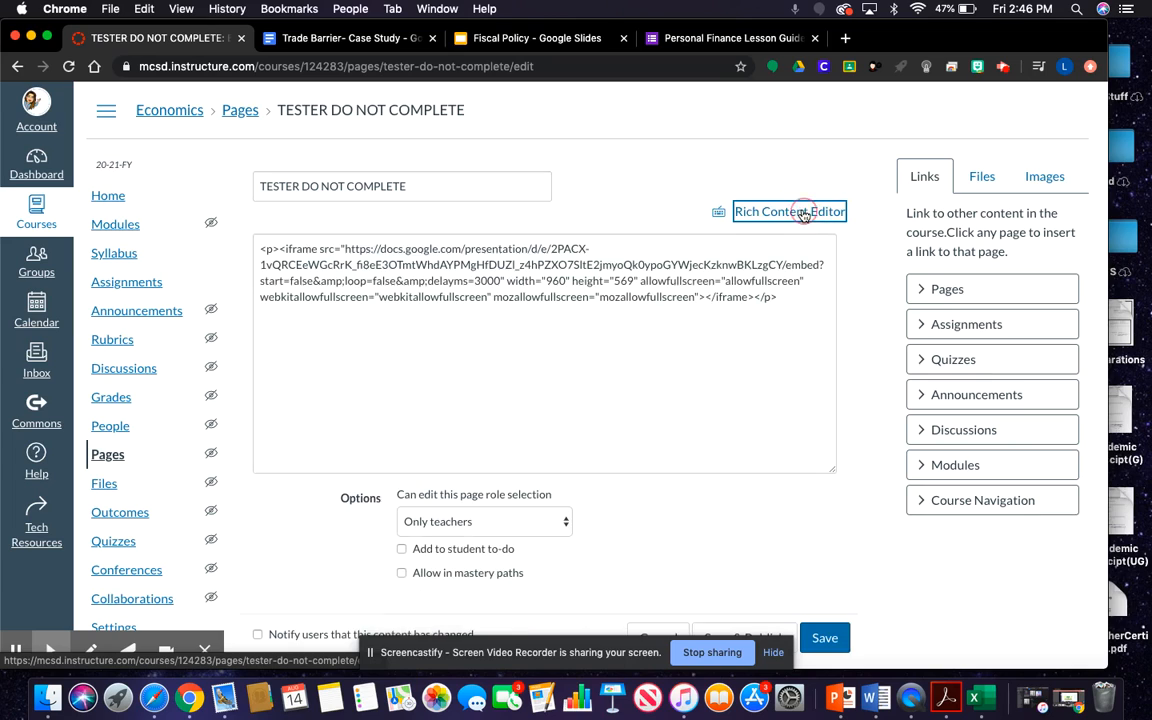
left_click(803, 212)
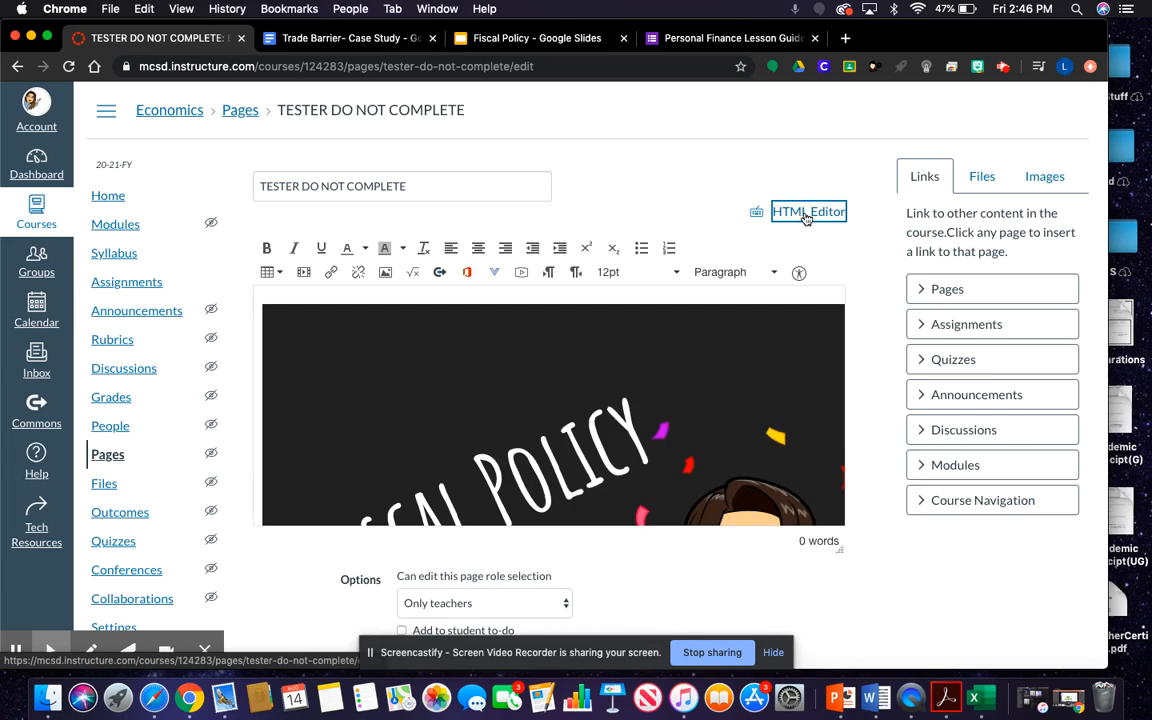
left_click(800, 213)
left_click(789, 320)
left_click_drag(789, 320, 260, 243)
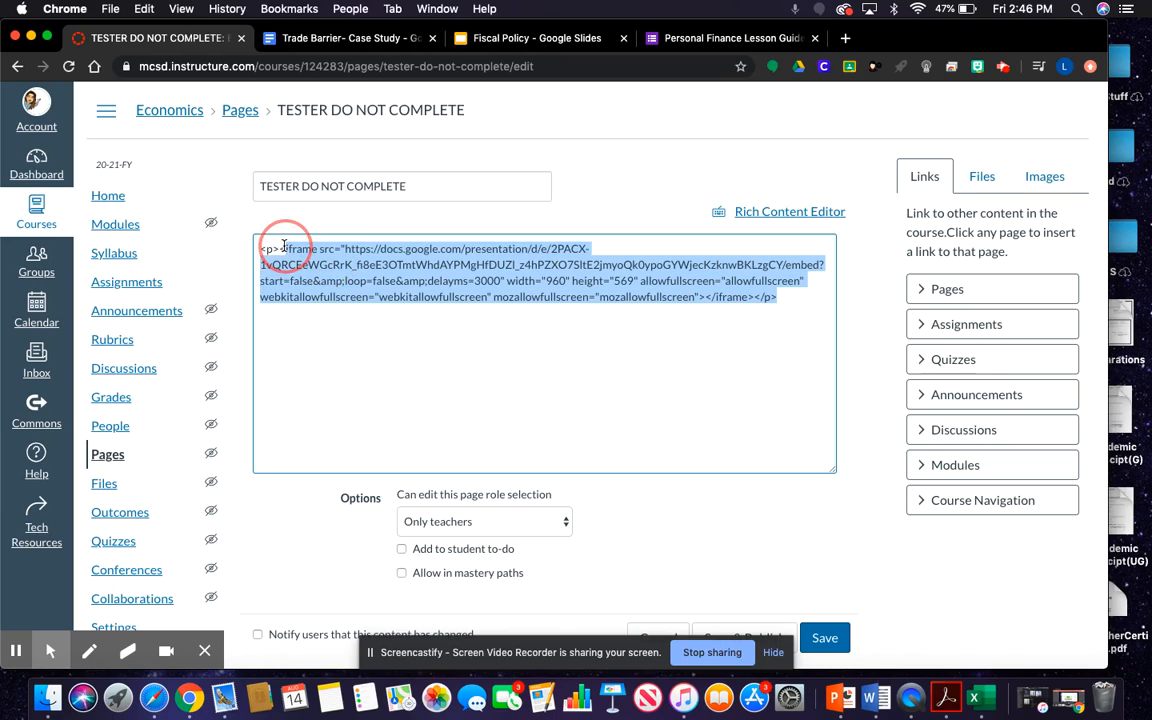
key("BackSpace")
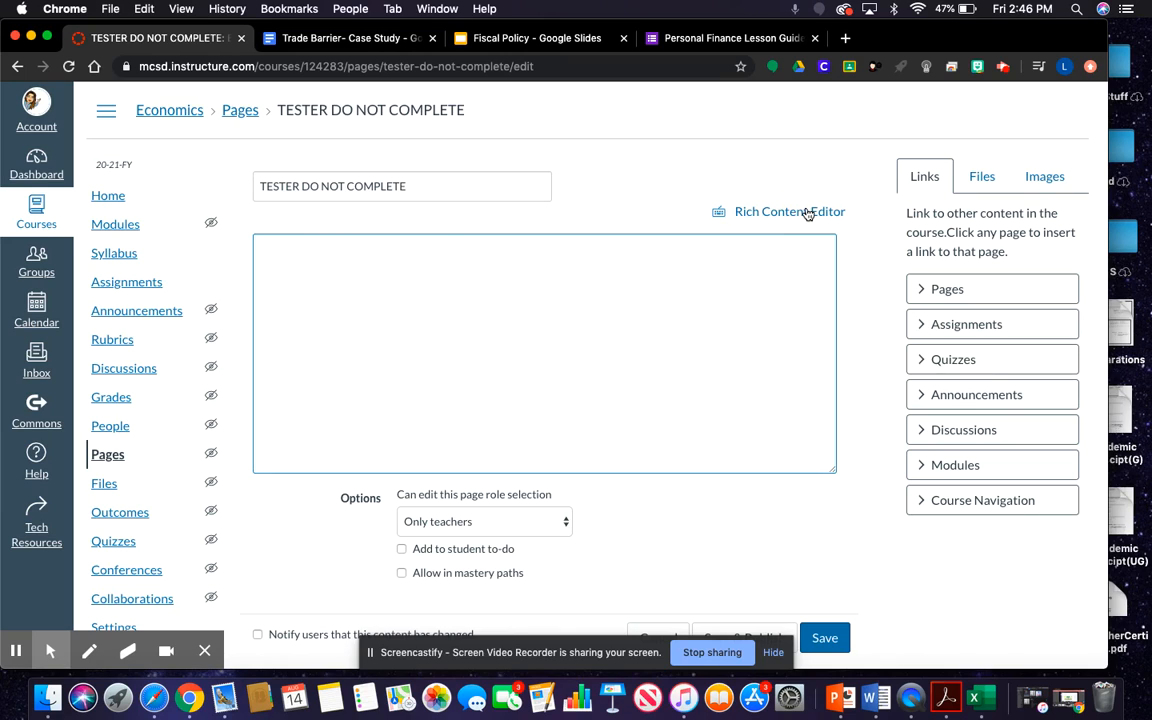
left_click(810, 212)
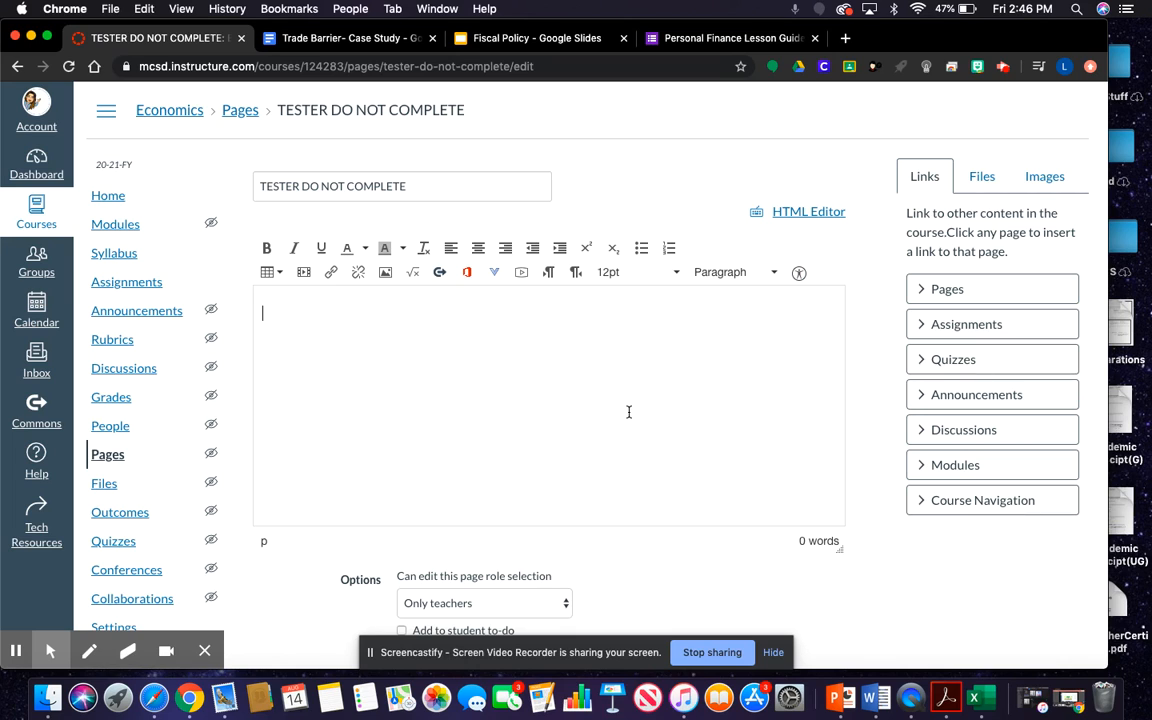
Switch to the "Trade Barrier- Case Study" Google Doc and copy its embed code from the web publishing settings.
left_click(305, 40)
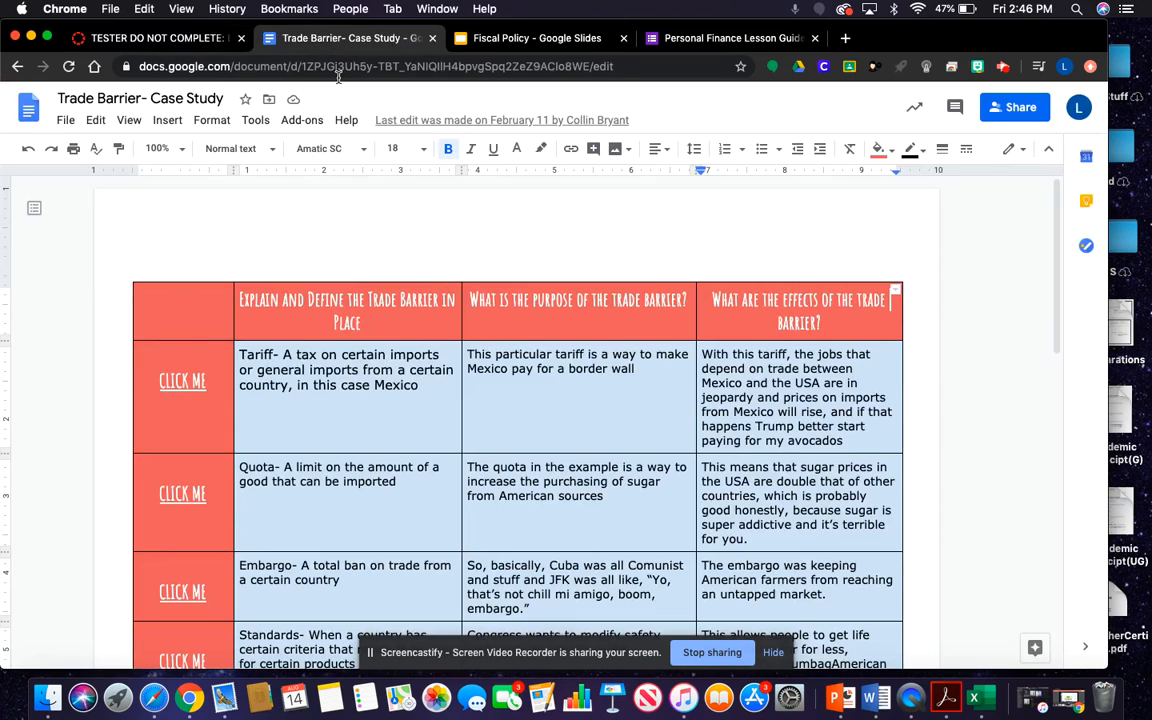
left_click(169, 41)
left_click(355, 38)
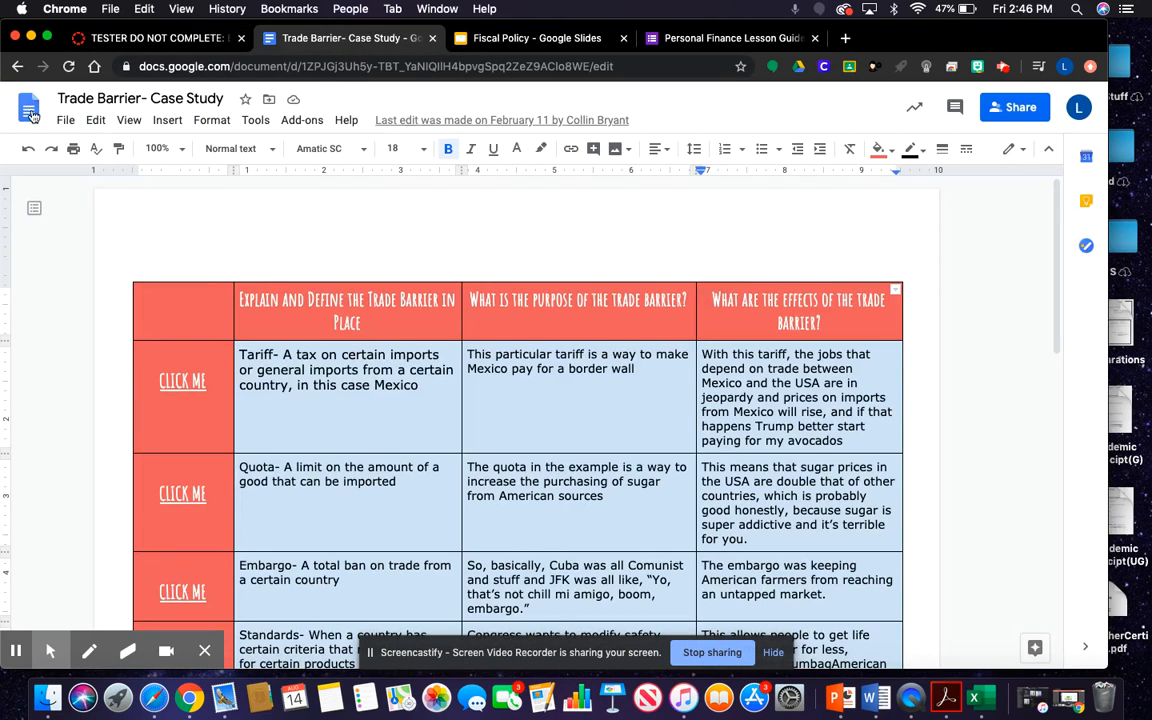
left_click(66, 121)
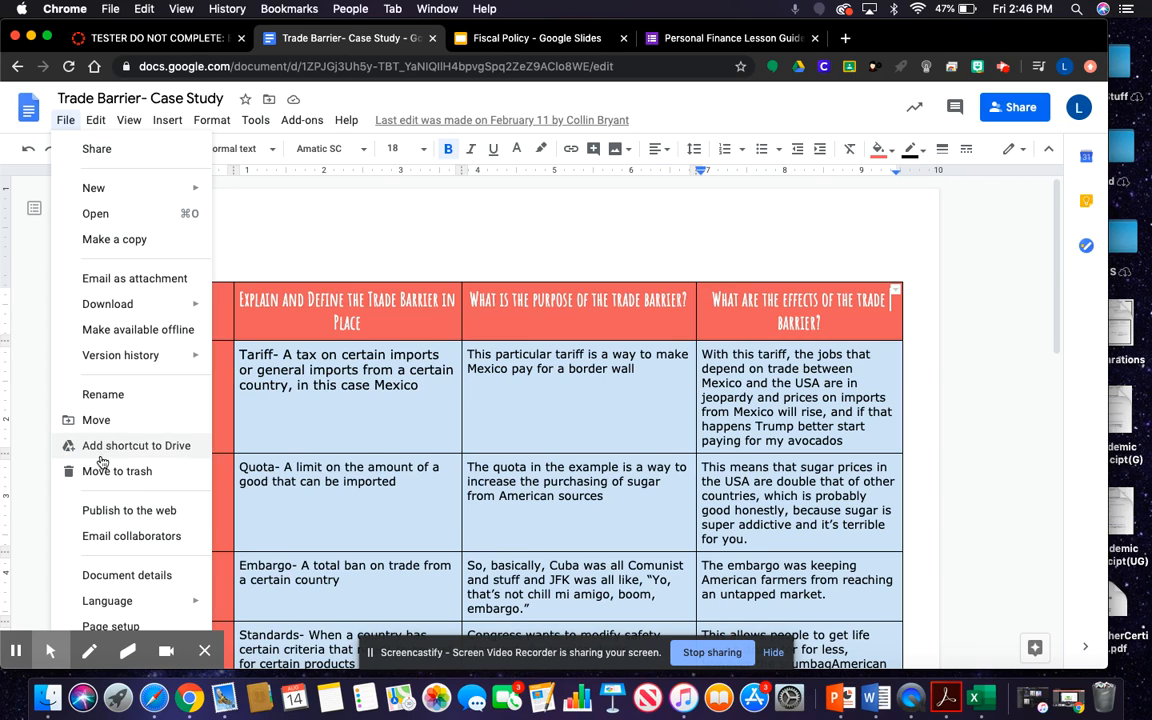
left_click(112, 515)
left_click(515, 275)
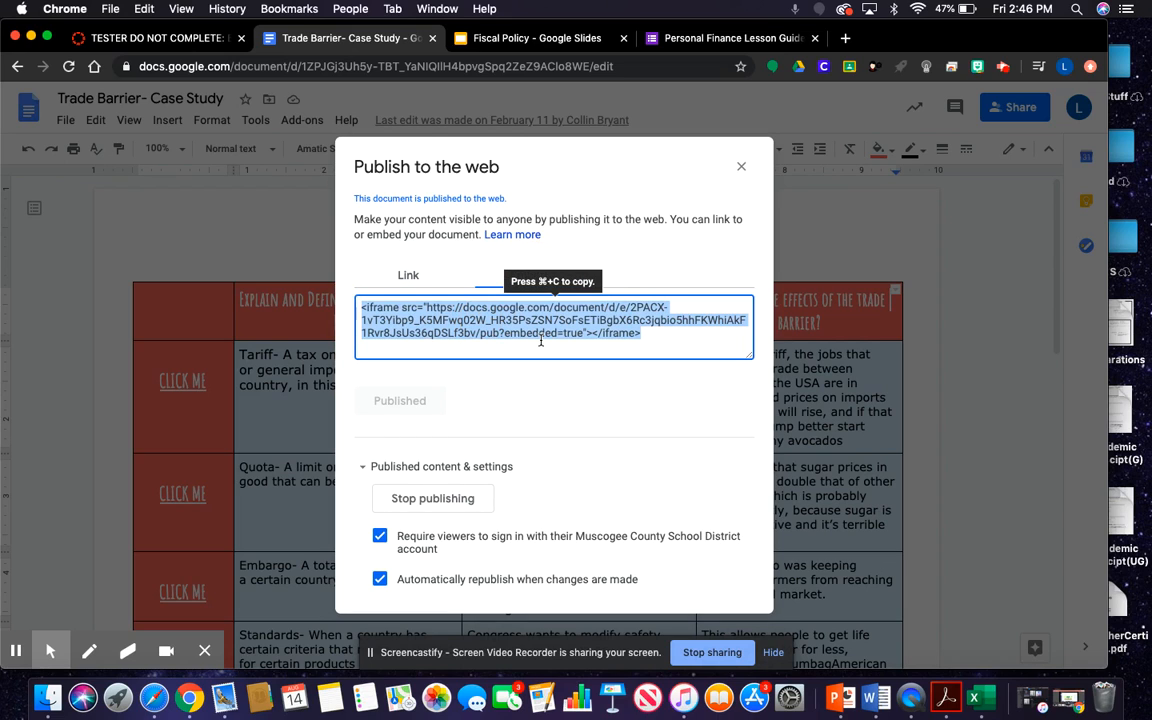
Return to the Canvas page editor and insert the Google Doc into the empty content using the copied embed code.
left_click(160, 38)
left_click(305, 275)
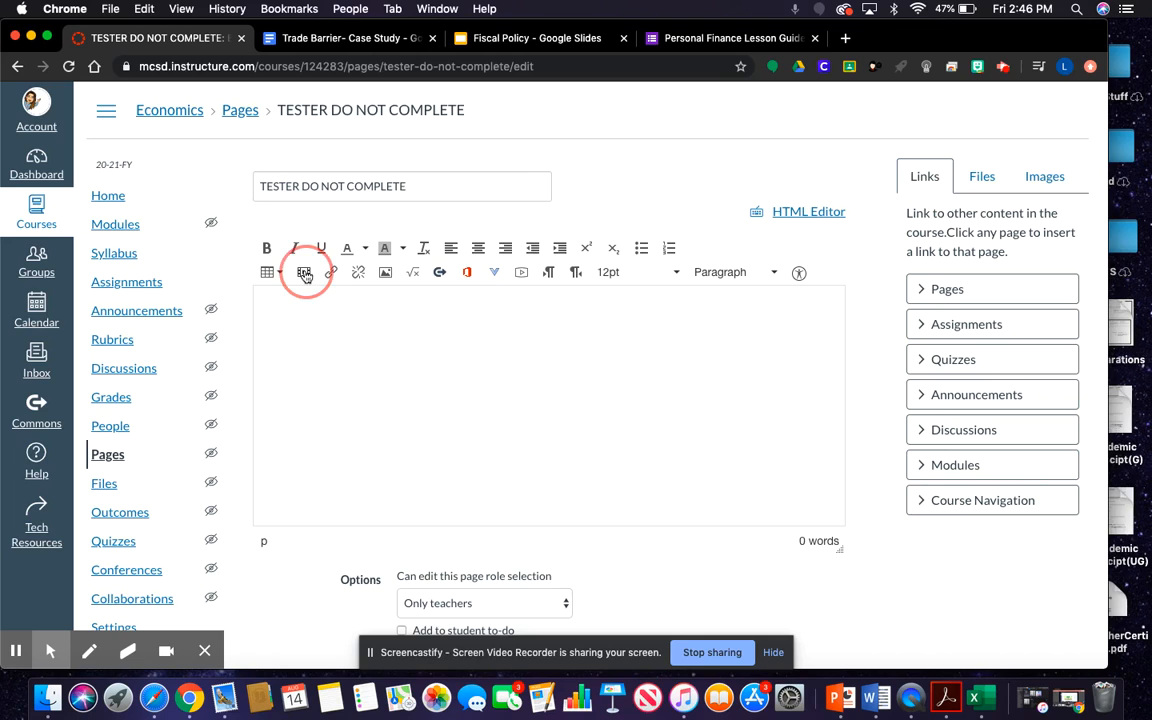
left_click(442, 330)
left_click(433, 380)
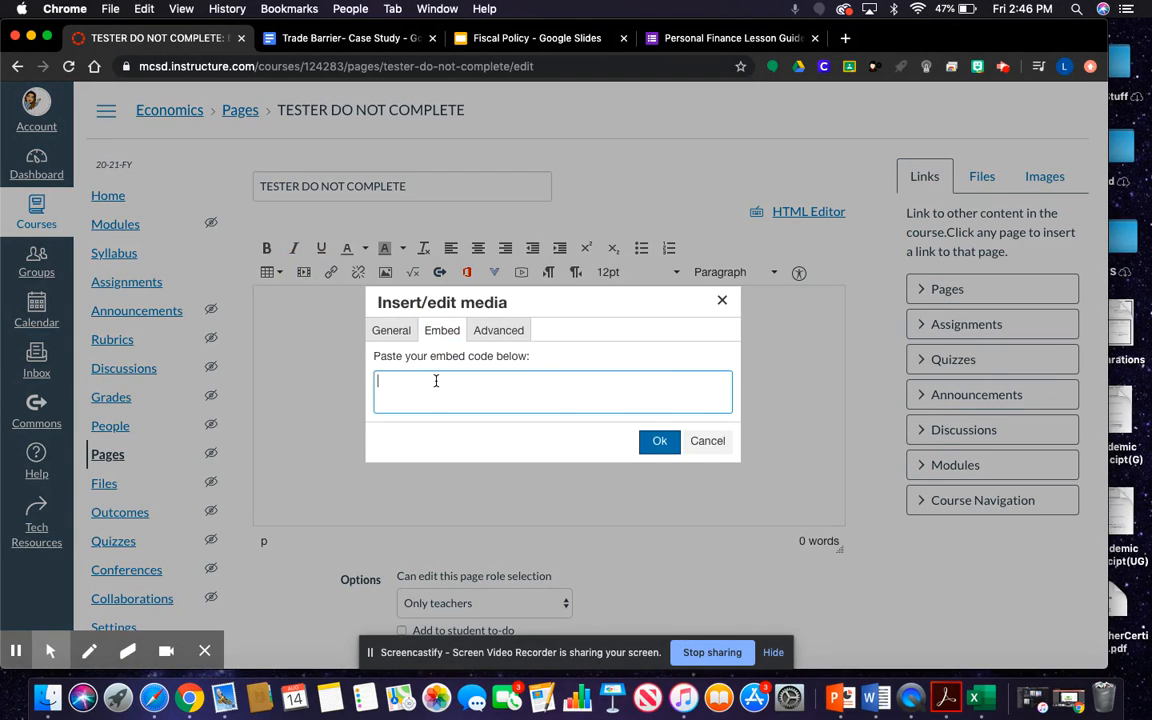
key("ctrl+v")
left_click(658, 441)
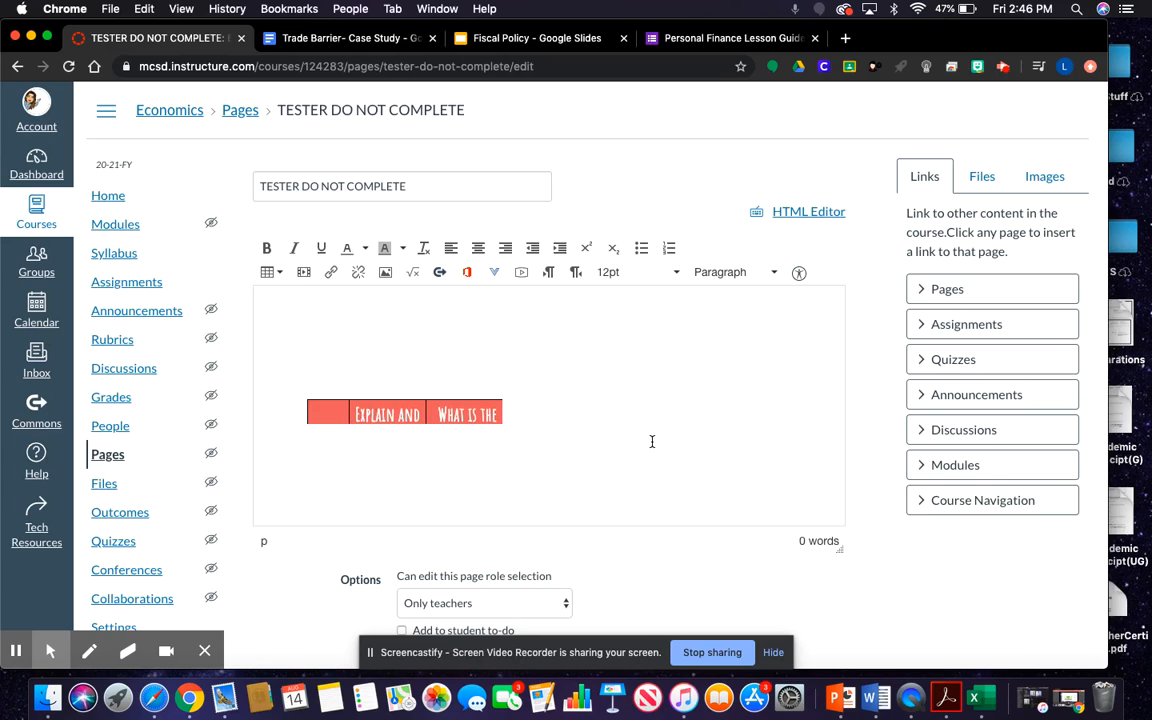
Look through the rows and columns of the embedded document's table within the page editor.
scroll(473, 407, "down", 4)
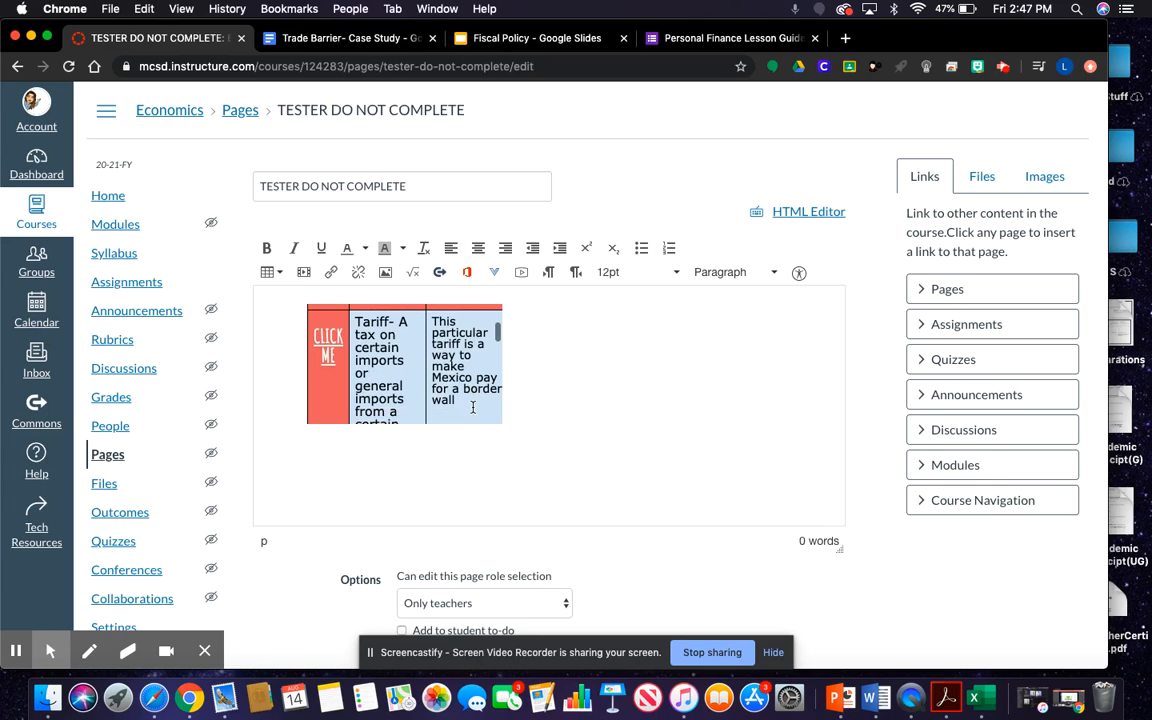
scroll(473, 407, "right", 1)
scroll(473, 407, "right", 2)
scroll(460, 405, "down", 5)
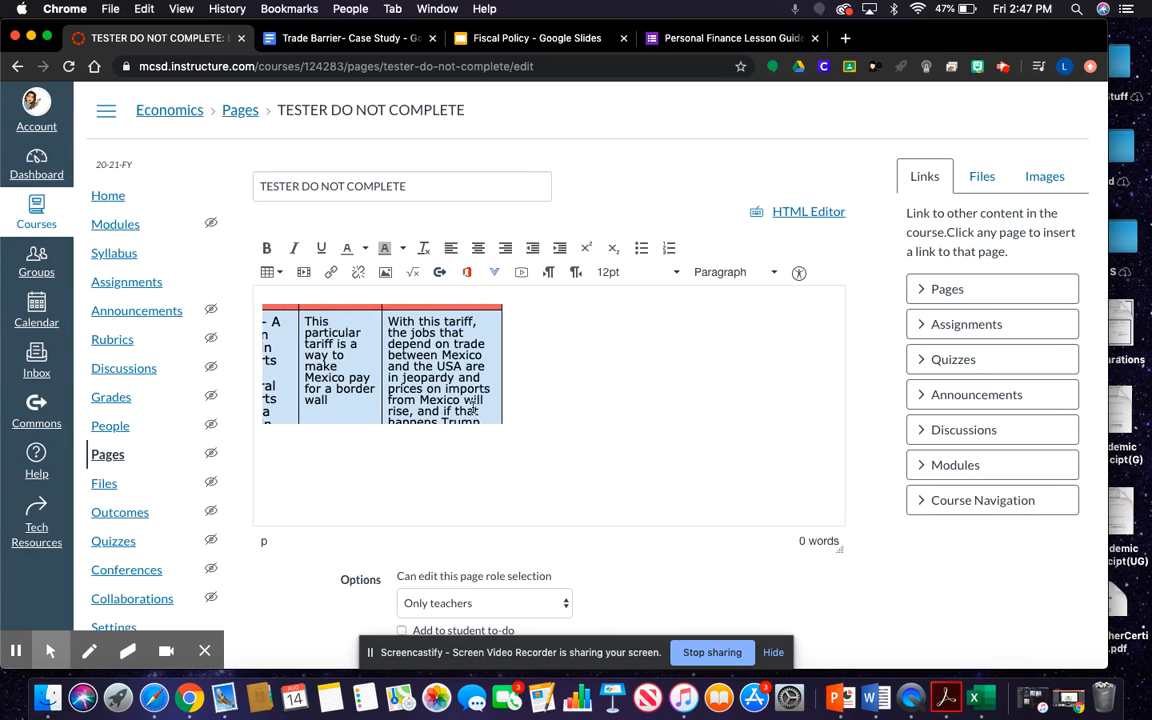
scroll(455, 400, "down", 10)
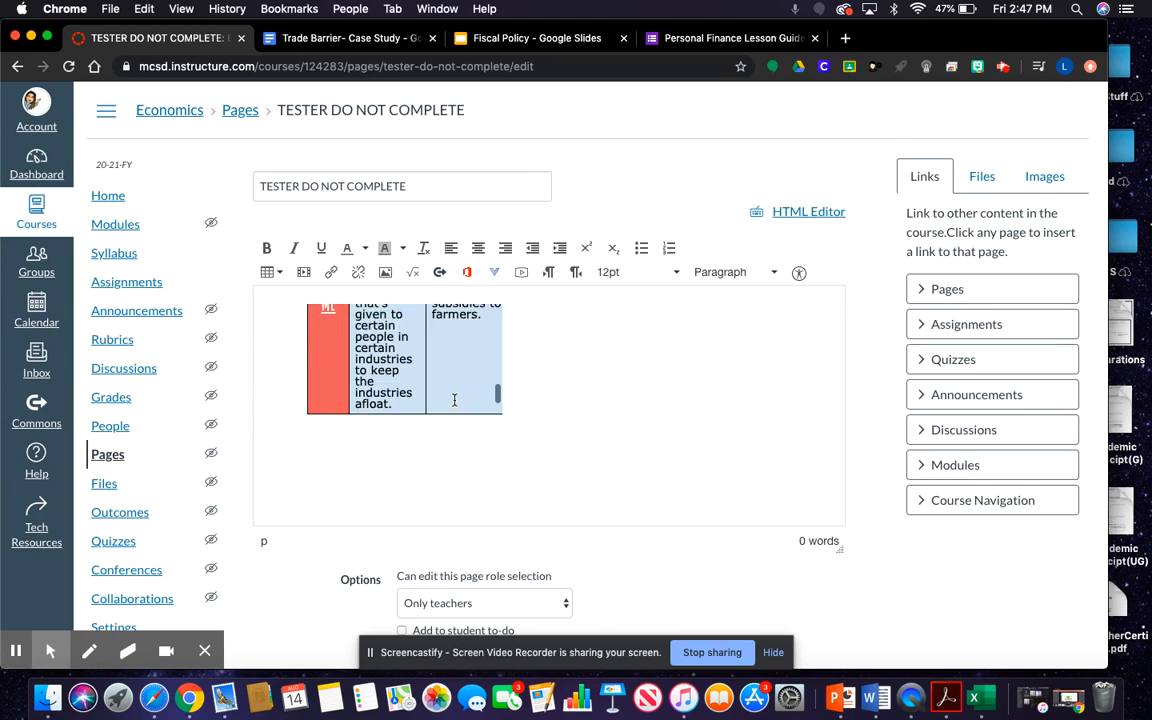
Remove the embedded Google Doc from the page content so that the editor is empty.
scroll(453, 399, "up", 4)
left_click(563, 421)
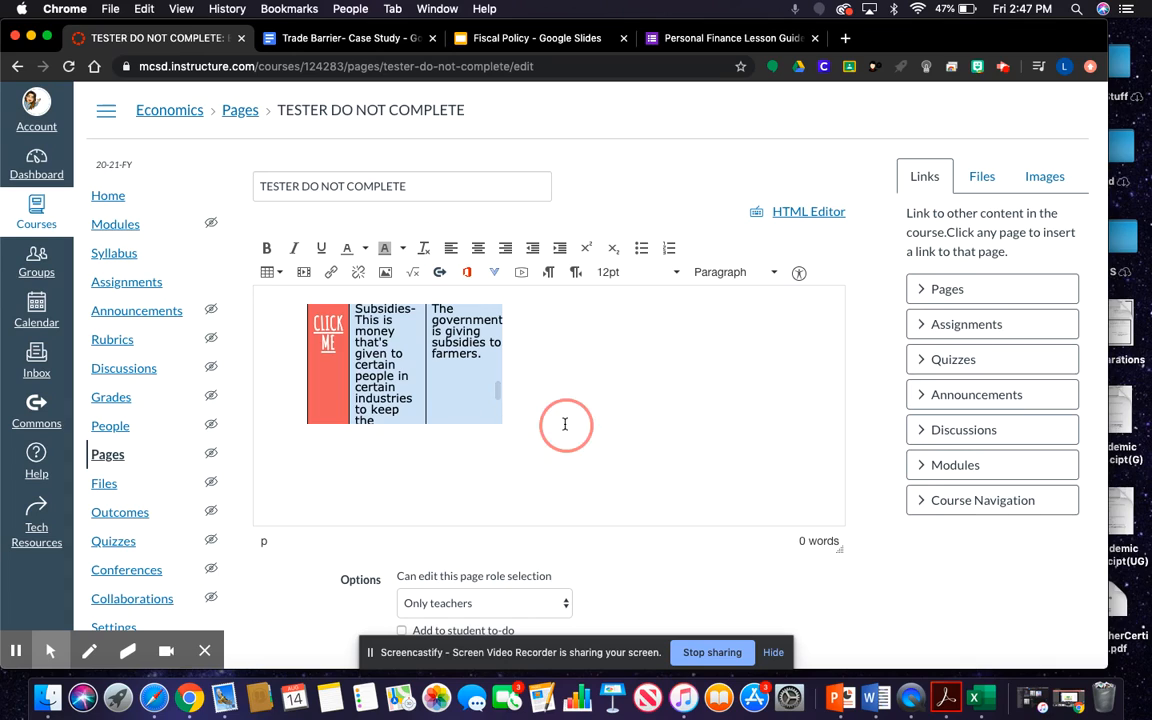
left_click(307, 365)
key("BackSpace")
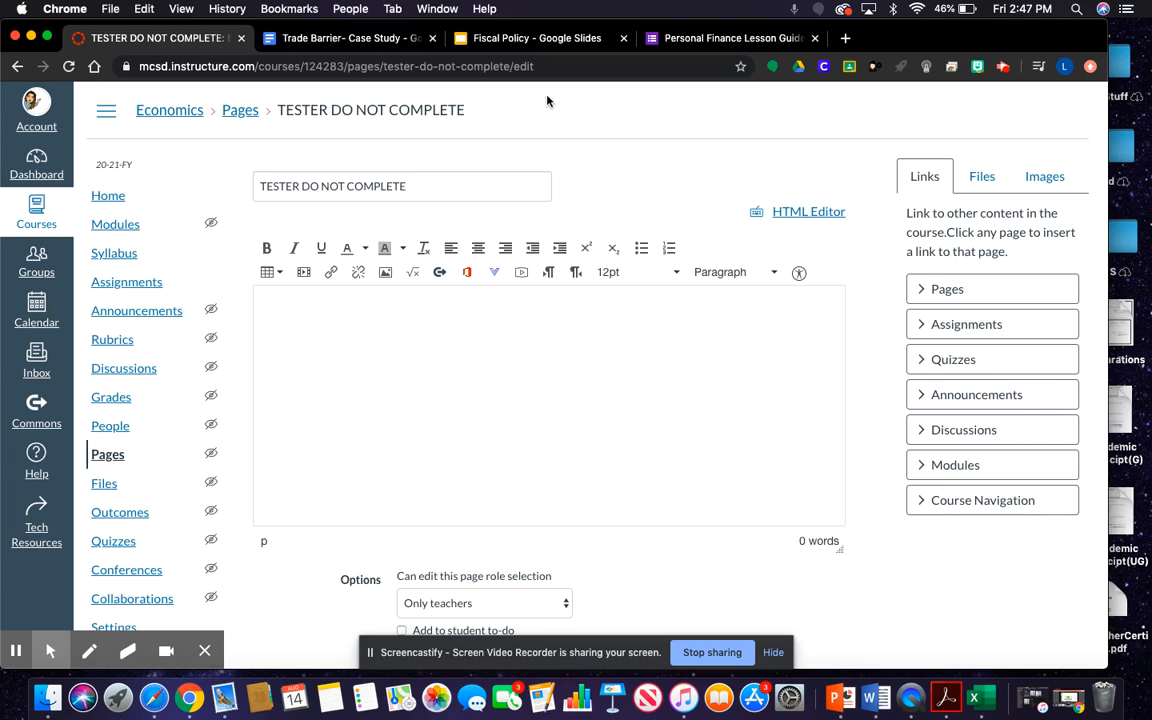
Embed the "[Template] Trade Barrier- Case Study" document through the G Suite tool, searching for "trade bar", and save the page.
left_click(494, 274)
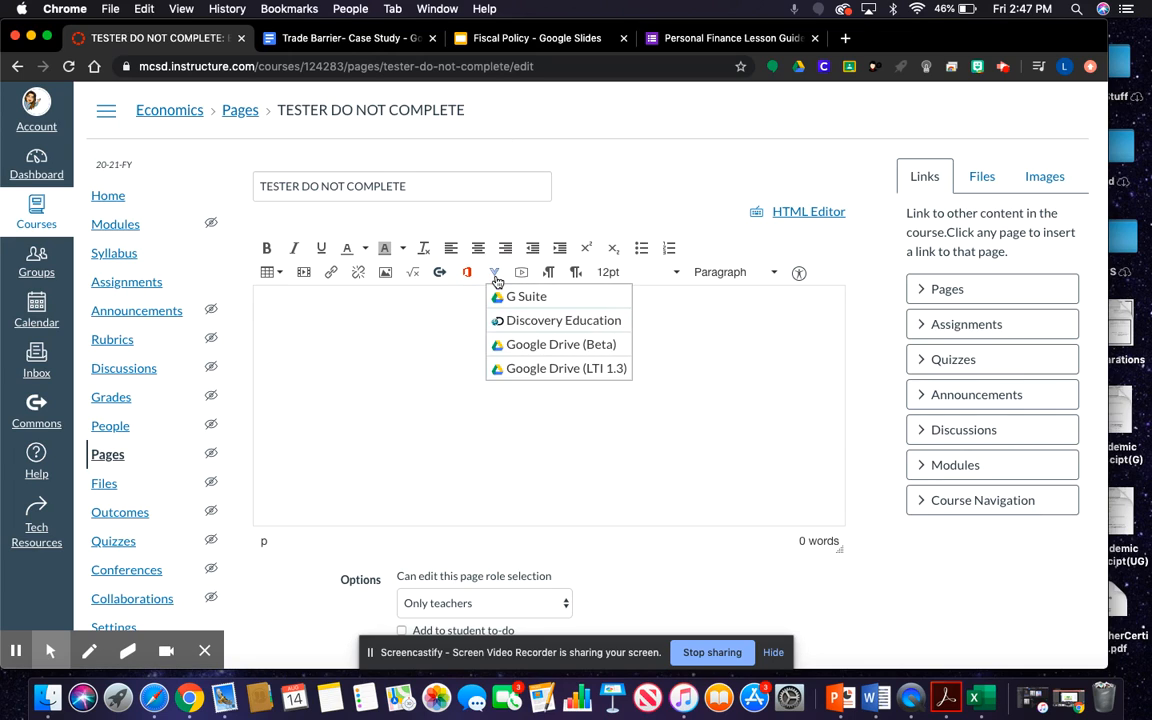
left_click(526, 297)
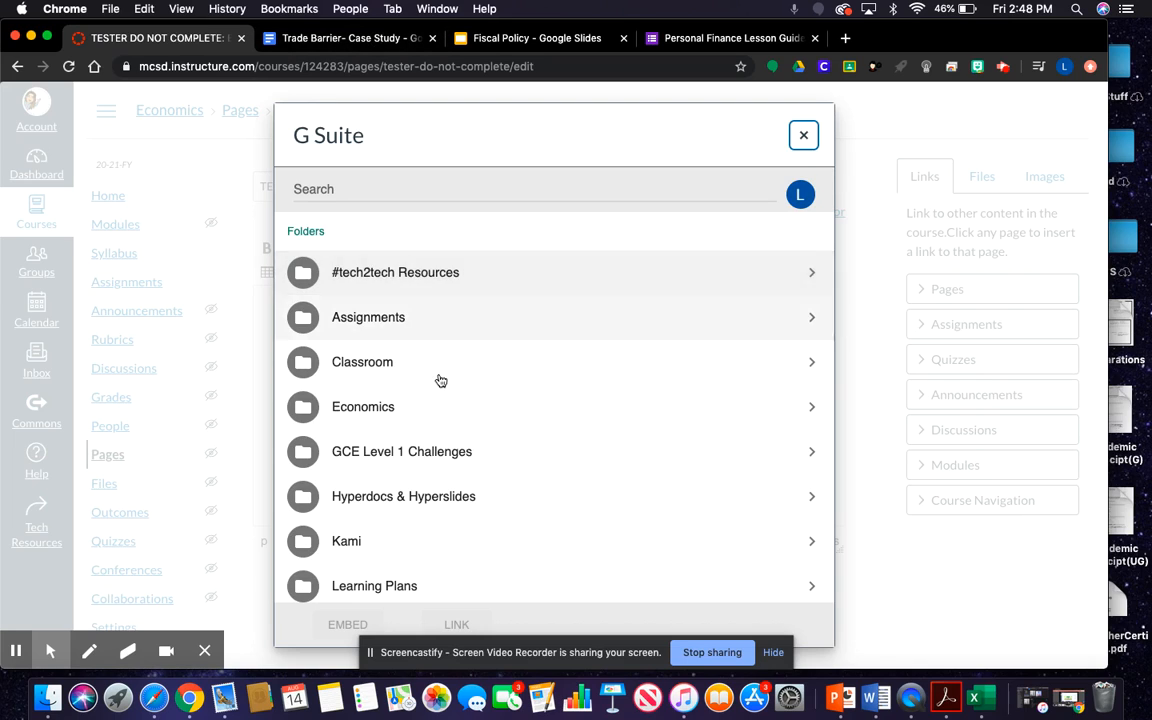
left_click(366, 185)
type("trad")
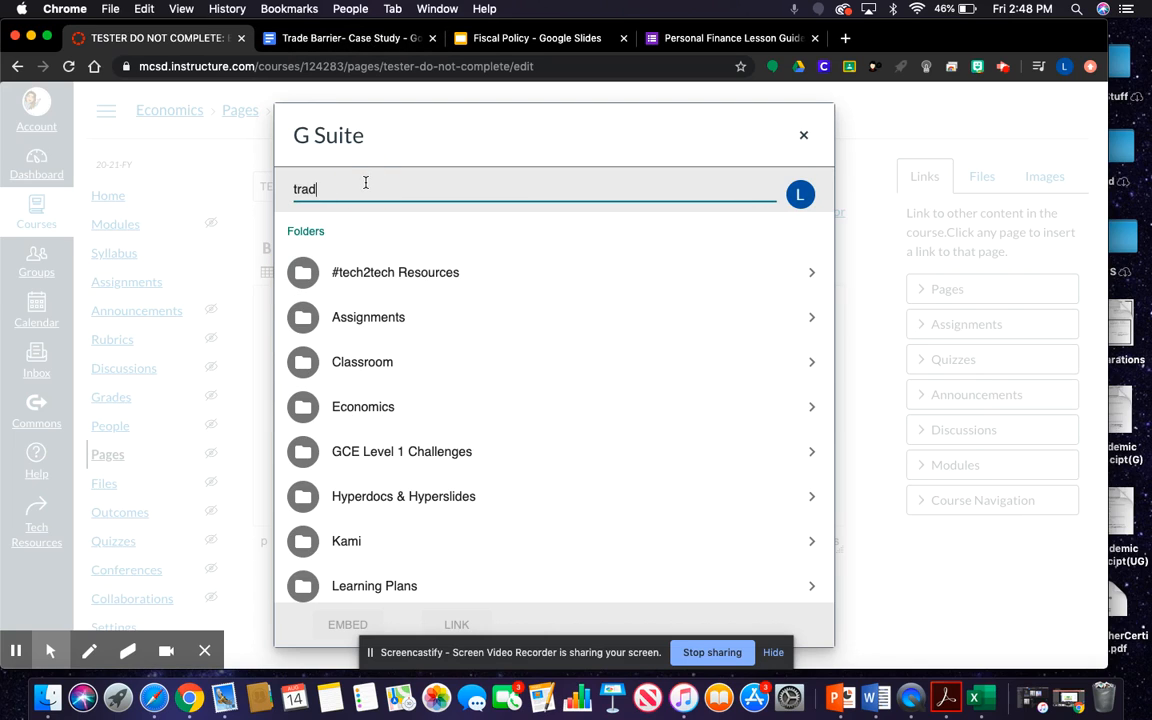
type("e bar")
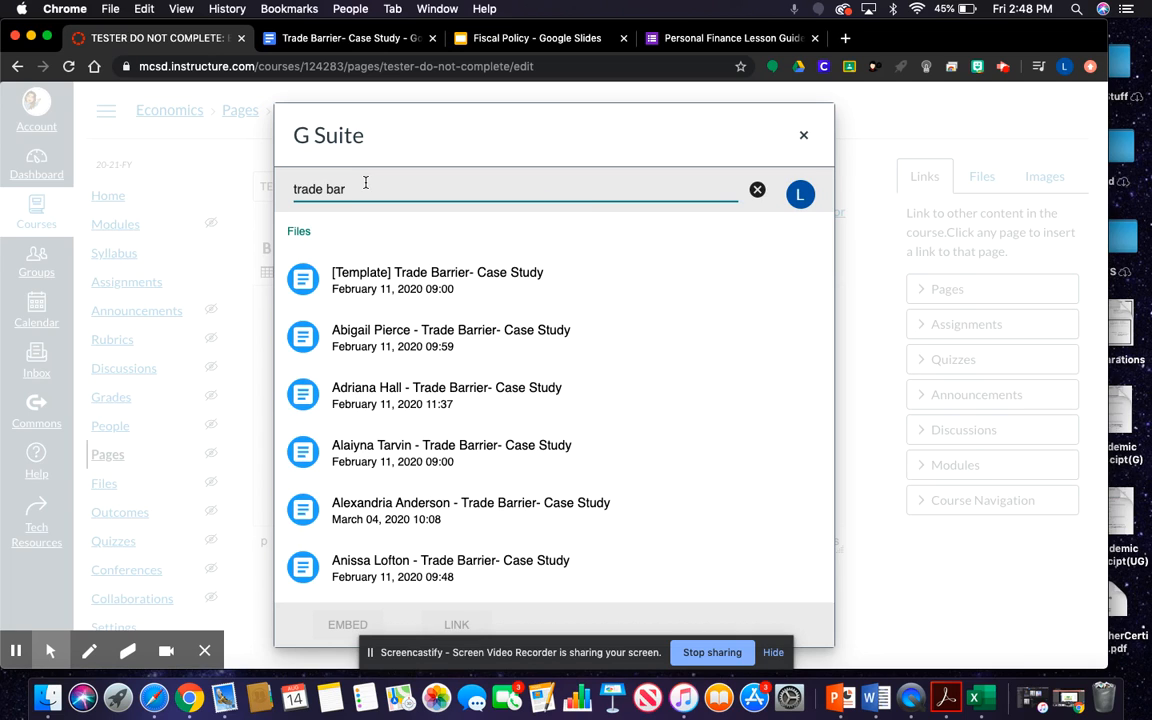
left_click(370, 277)
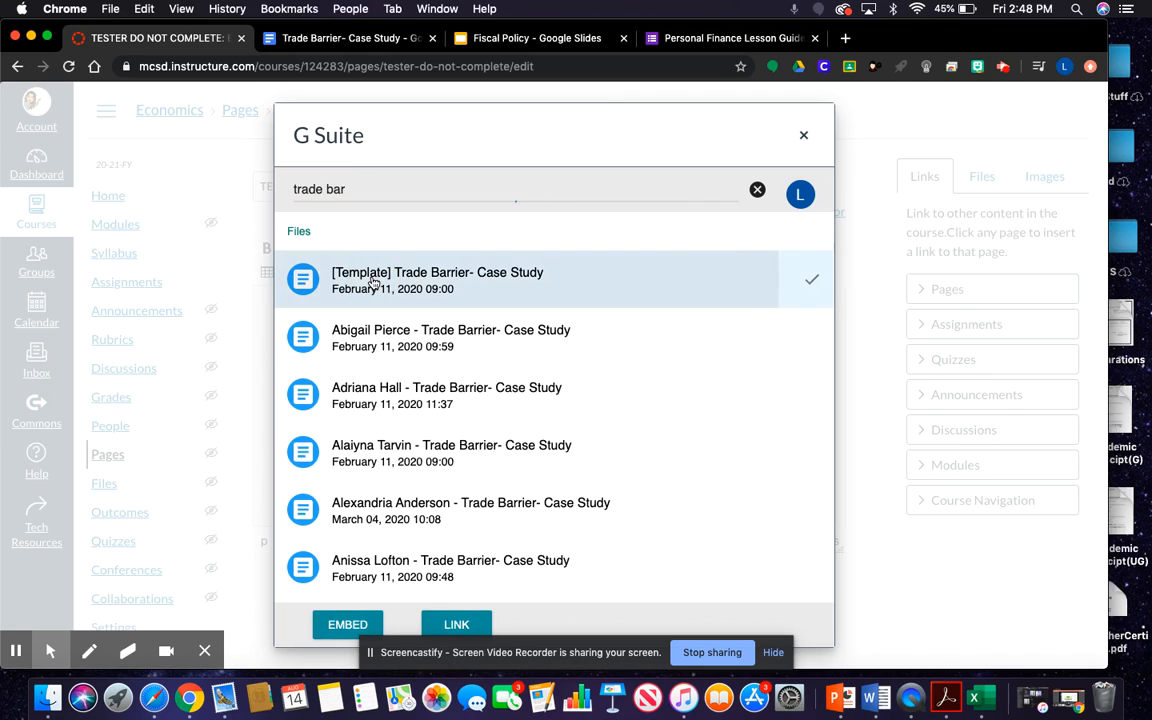
left_click(345, 625)
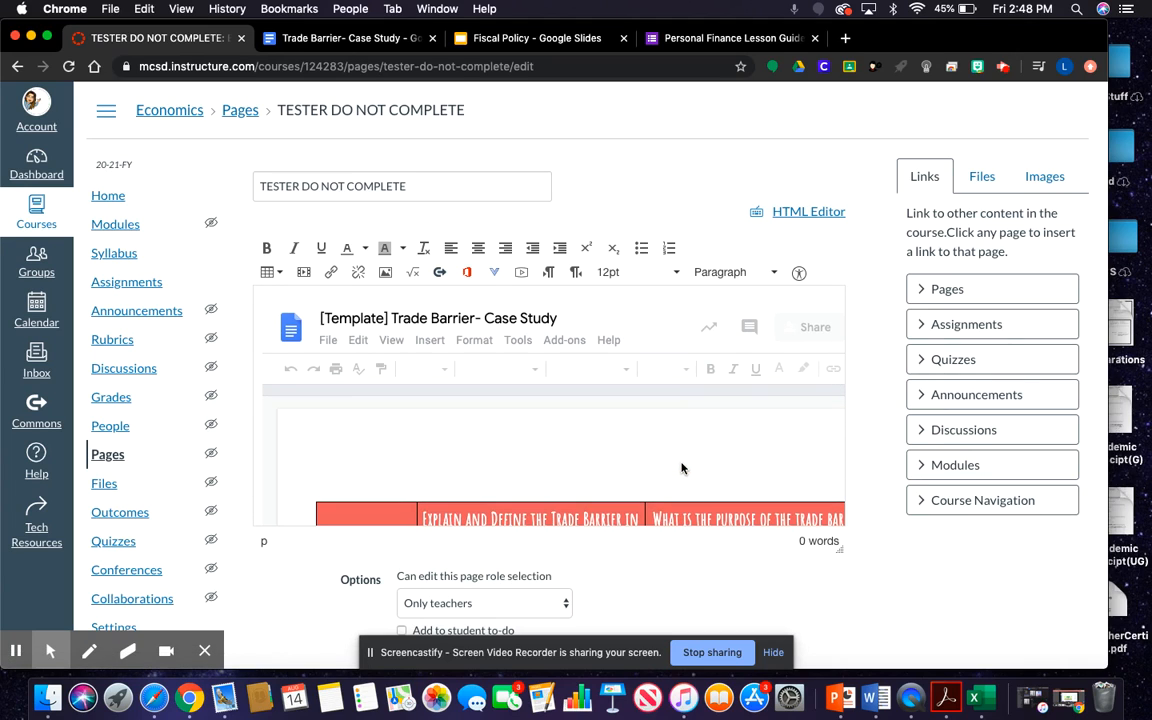
scroll(681, 468, "down", 5)
left_click(832, 626)
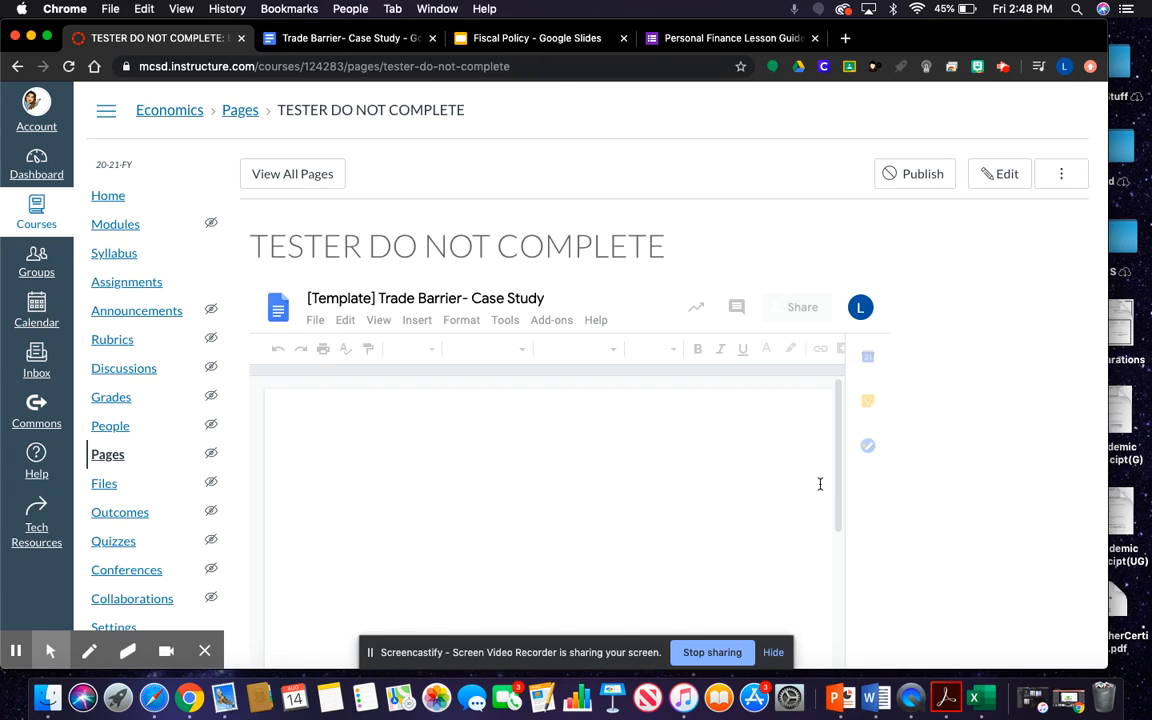
Enter "zvsdvdsvs" in the embedded document's first cell under "Explain and Define the Trade Barrier in Place" and look through the rest of the document.
scroll(820, 484, "down", 3)
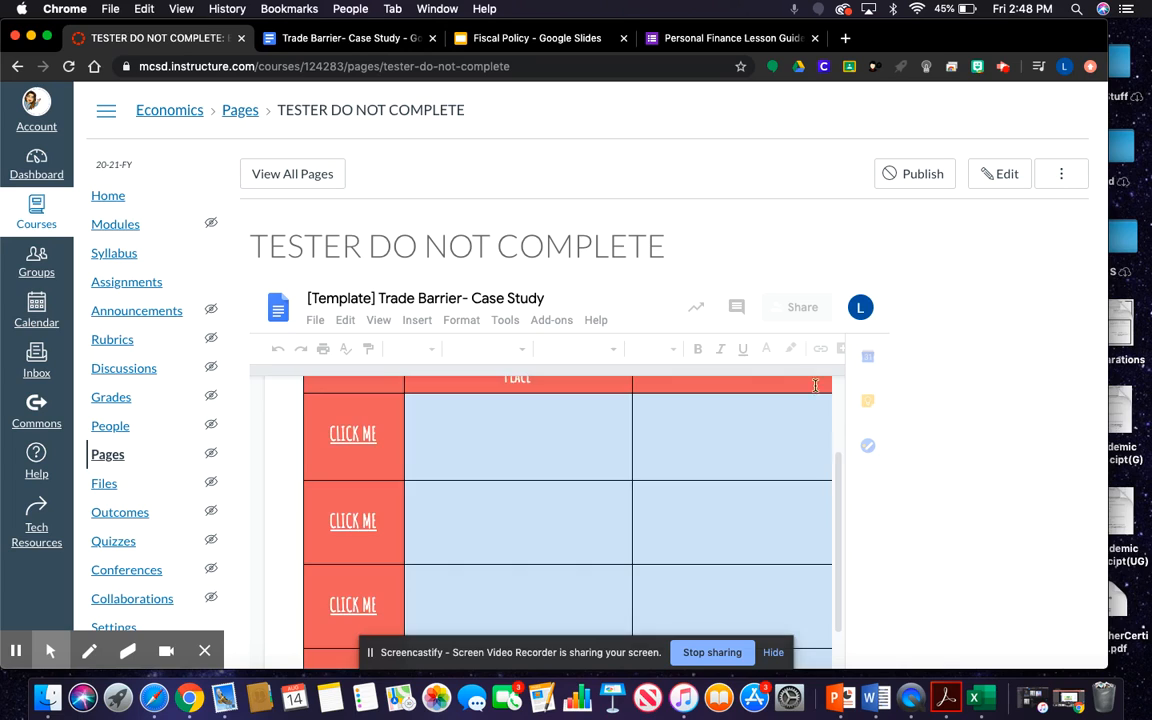
left_click(517, 441)
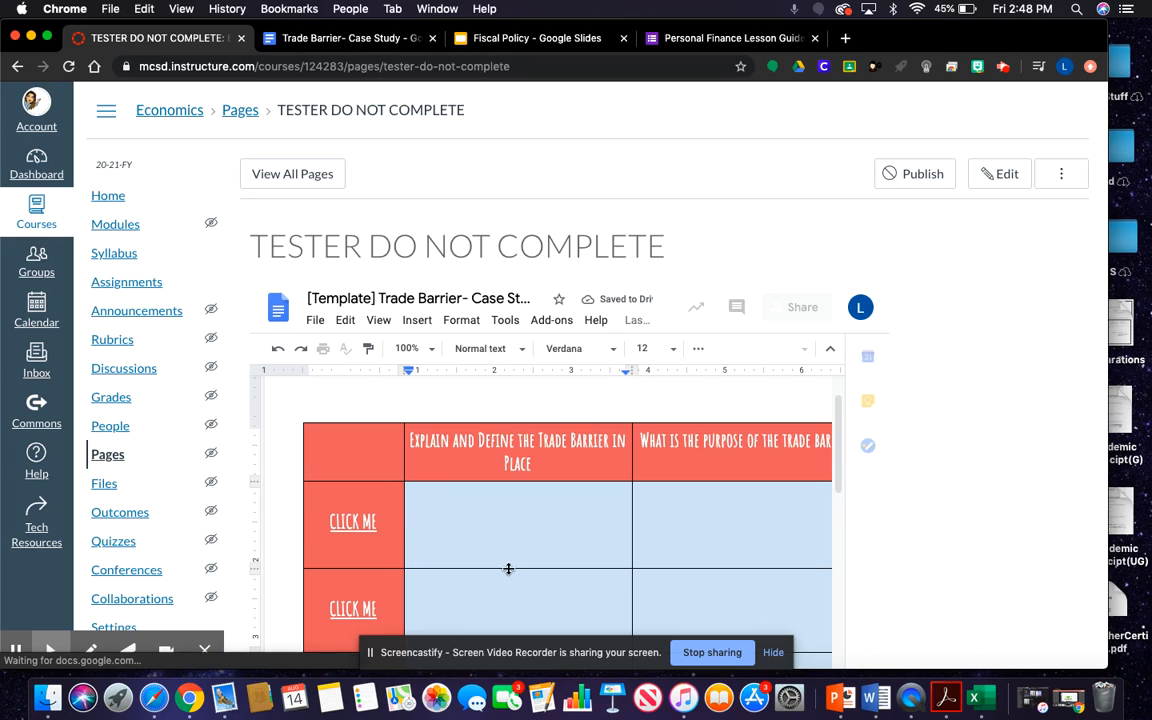
type("zvsdvdsvs")
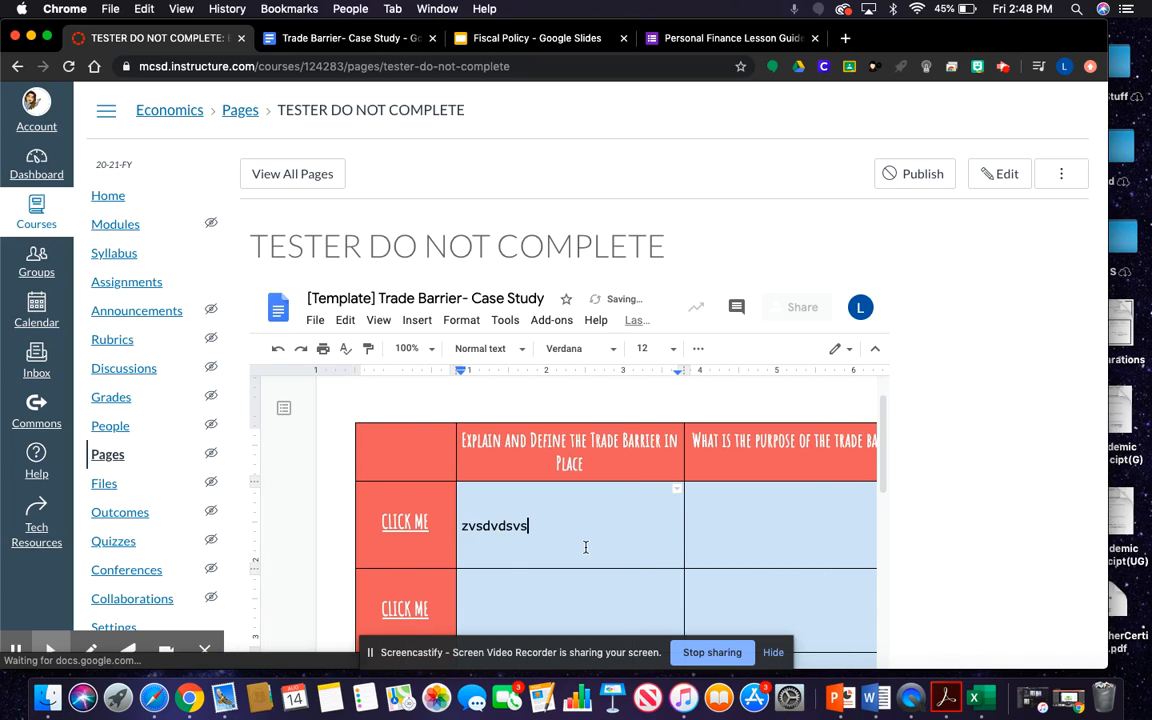
scroll(585, 547, "down", 2)
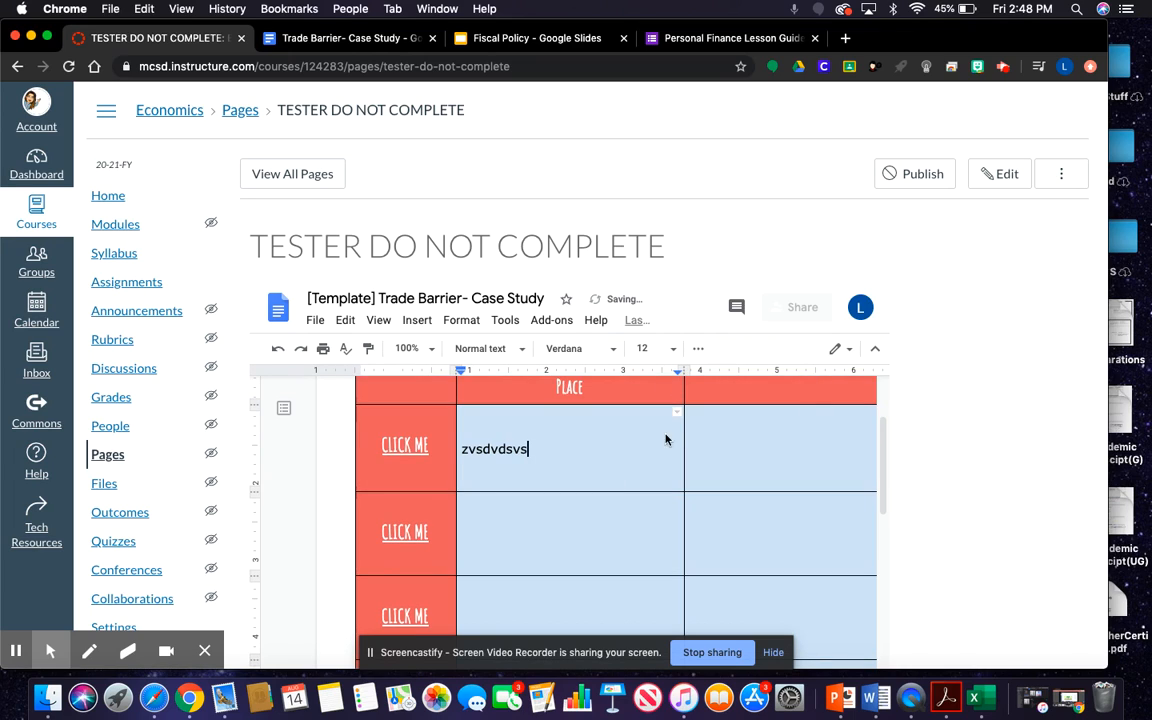
scroll(643, 463, "down", 10)
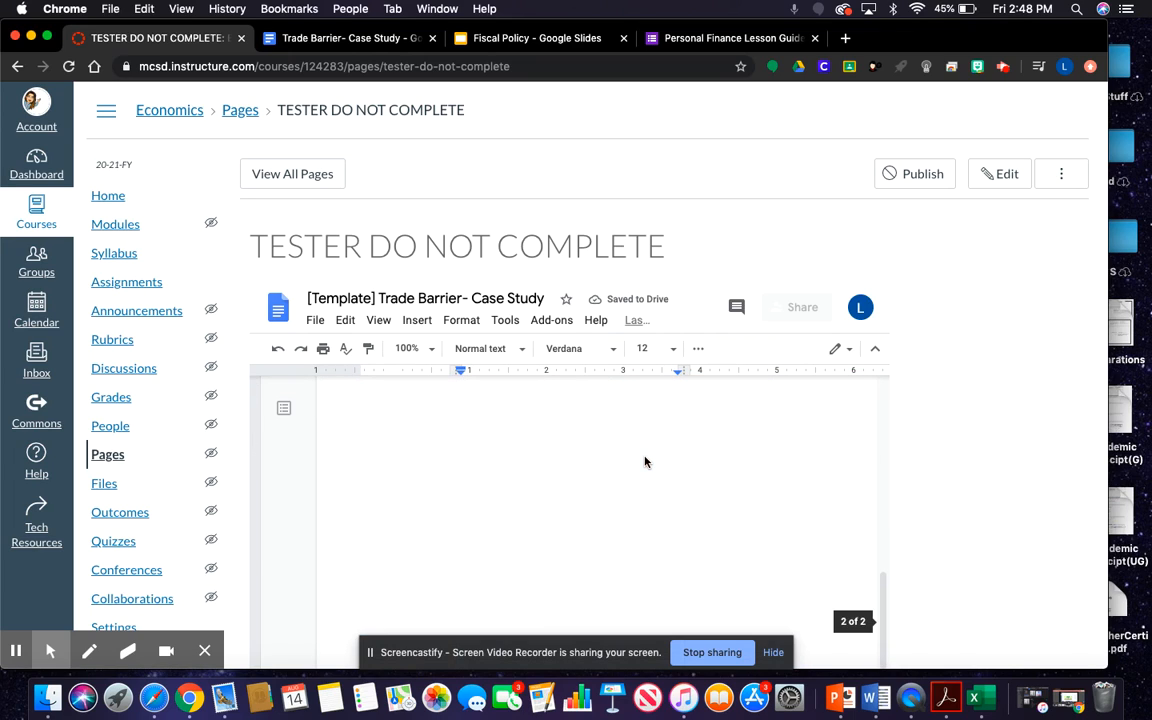
scroll(645, 462, "up", 10)
Reopen the page for editing and delete the template document's iframe code in the HTML view.
left_click(1000, 188)
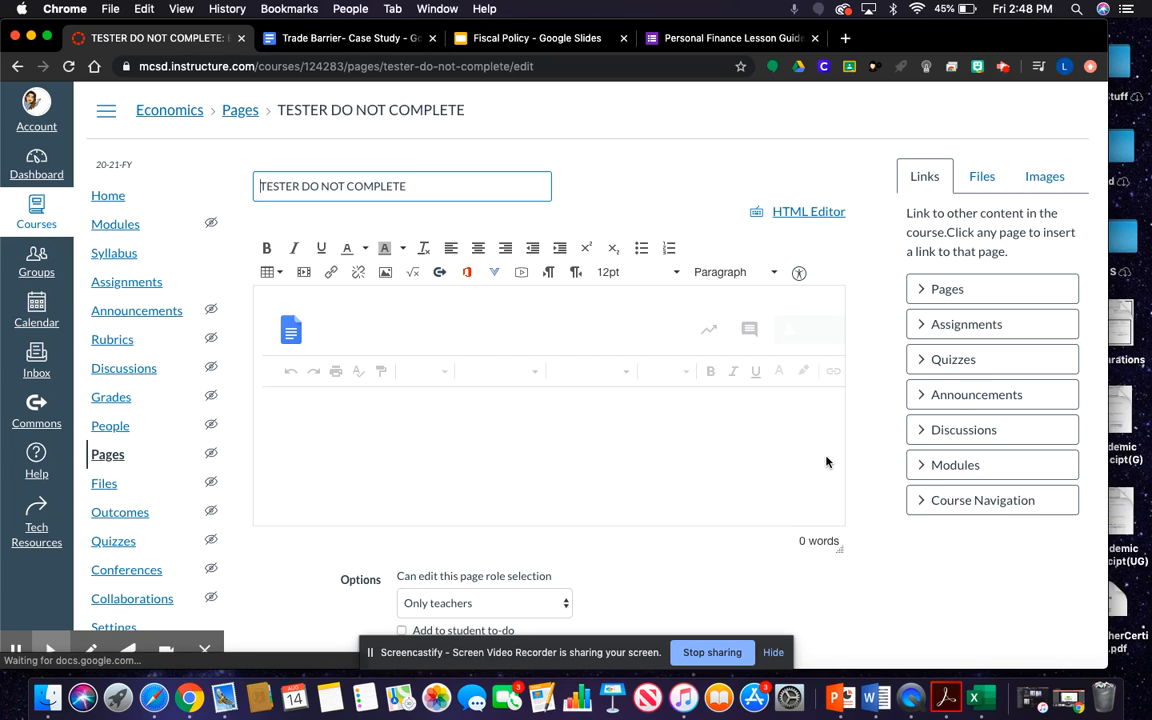
left_click(808, 211)
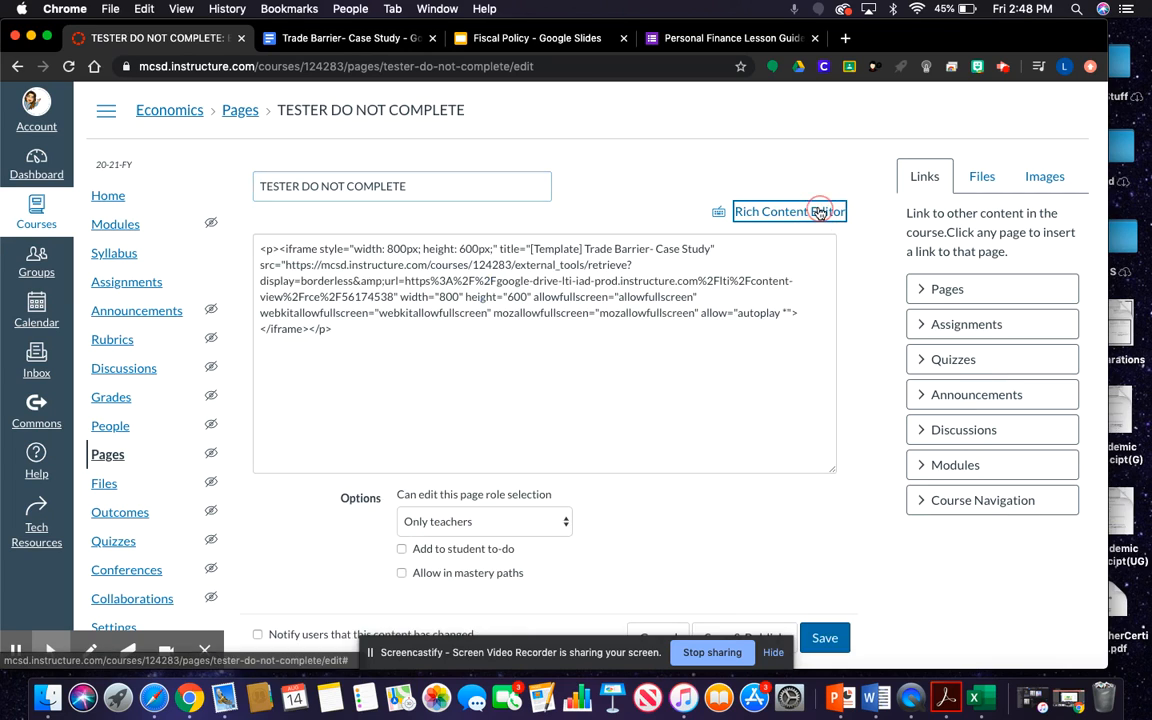
left_click_drag(374, 354, 186, 203)
key("BackSpace")
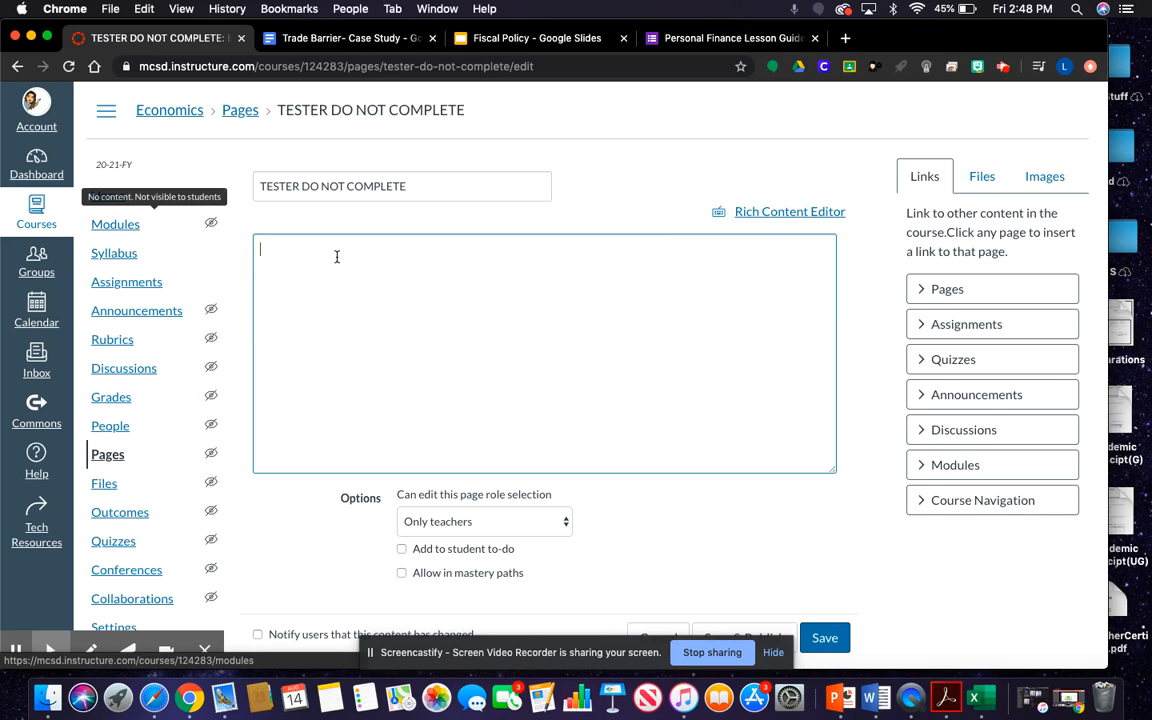